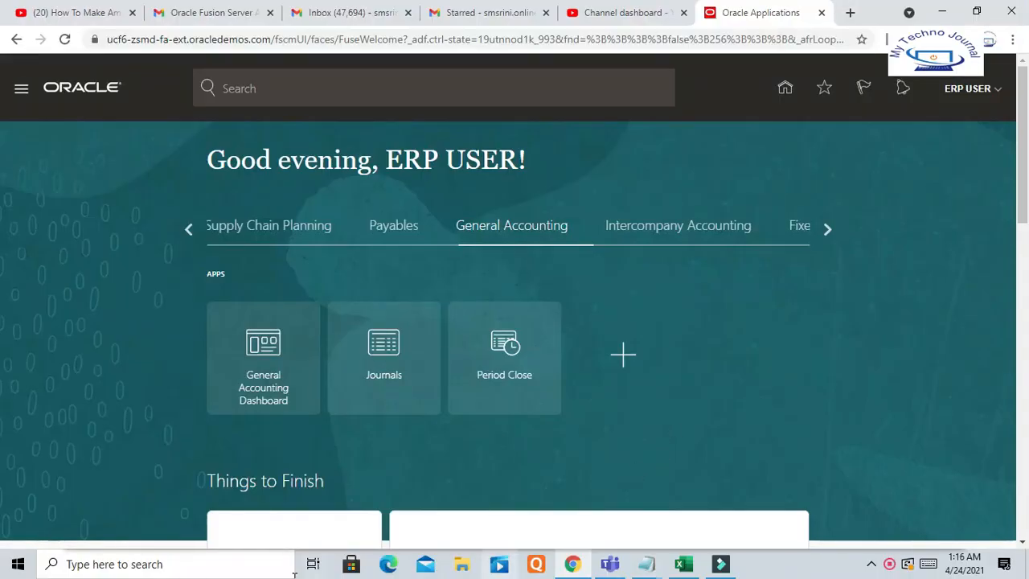
Step: Open Journals under General Accounting and start creating a new journal
click(397, 339)
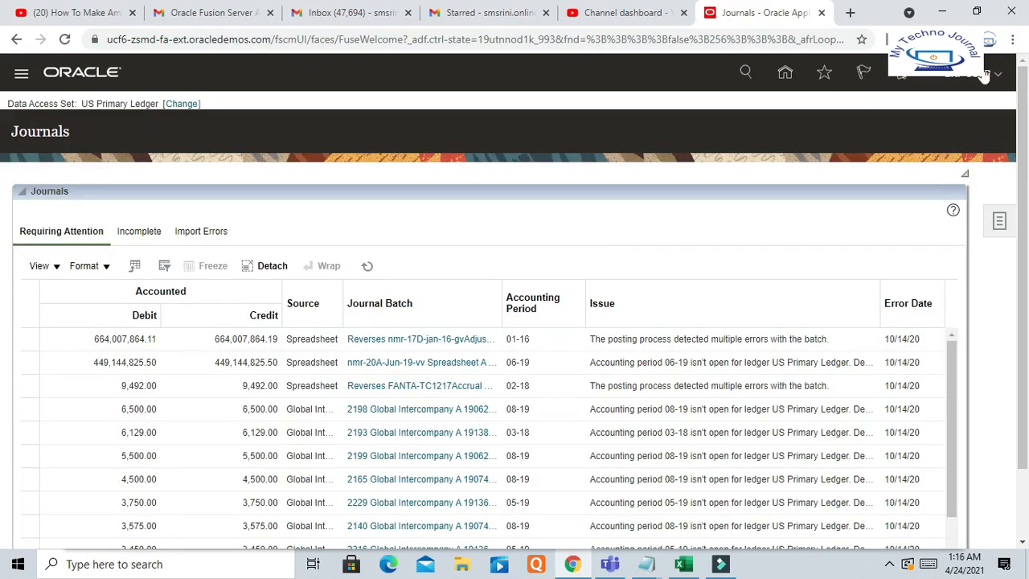
click(997, 219)
click(925, 143)
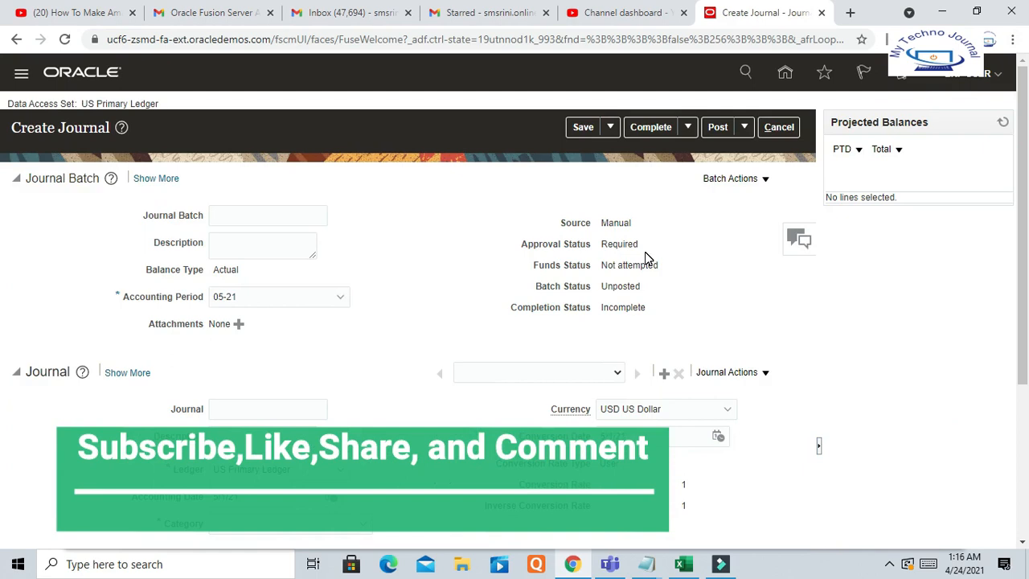
click(258, 215)
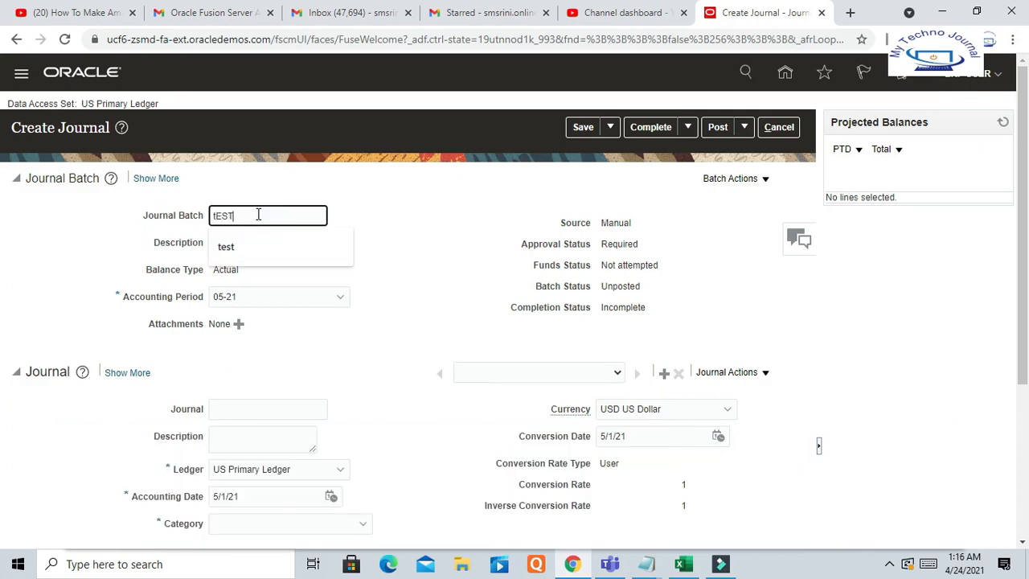
key(BackSpace)
key(BackSpace)
key(BackSpace)
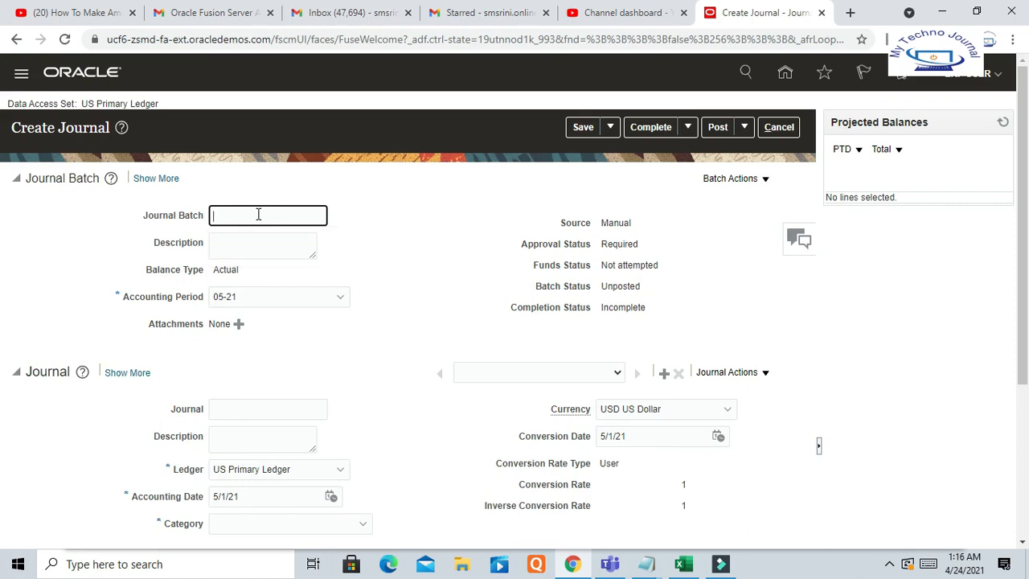
click(890, 566)
click(993, 278)
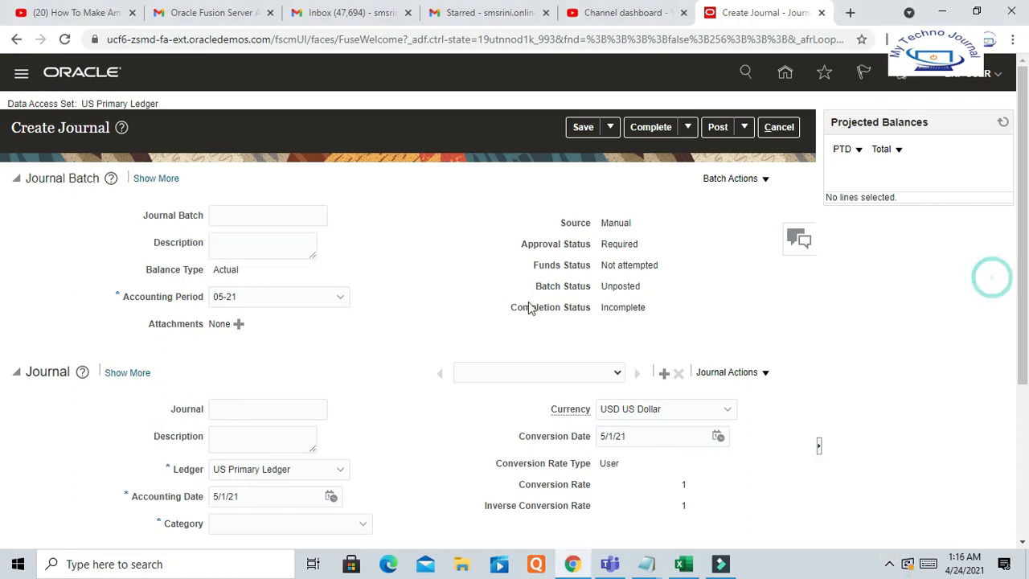
Step: Enter Test1 as the journal batch name
click(265, 215)
text(Test)
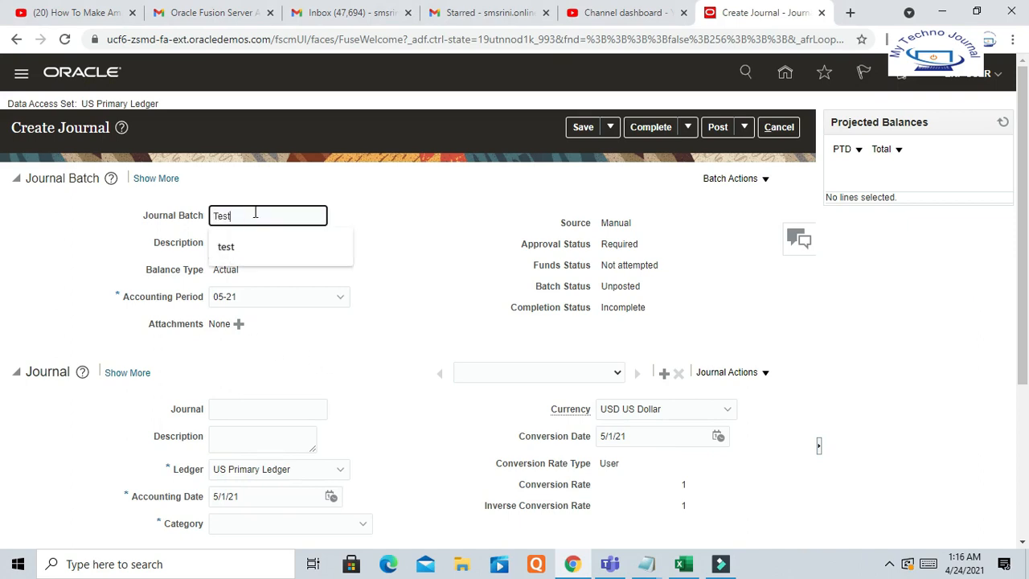
click(254, 216)
text(1)
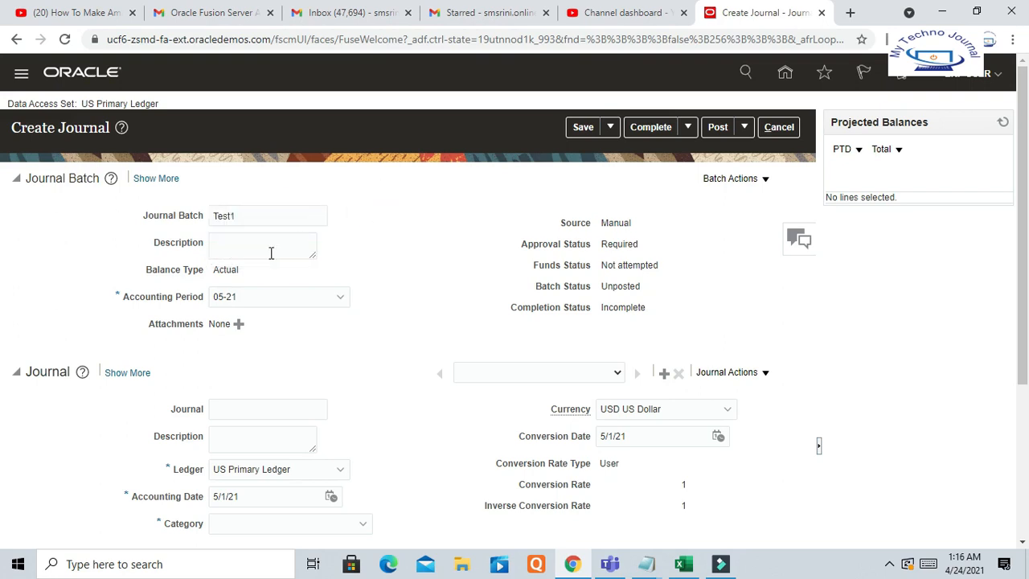
double_click(255, 207)
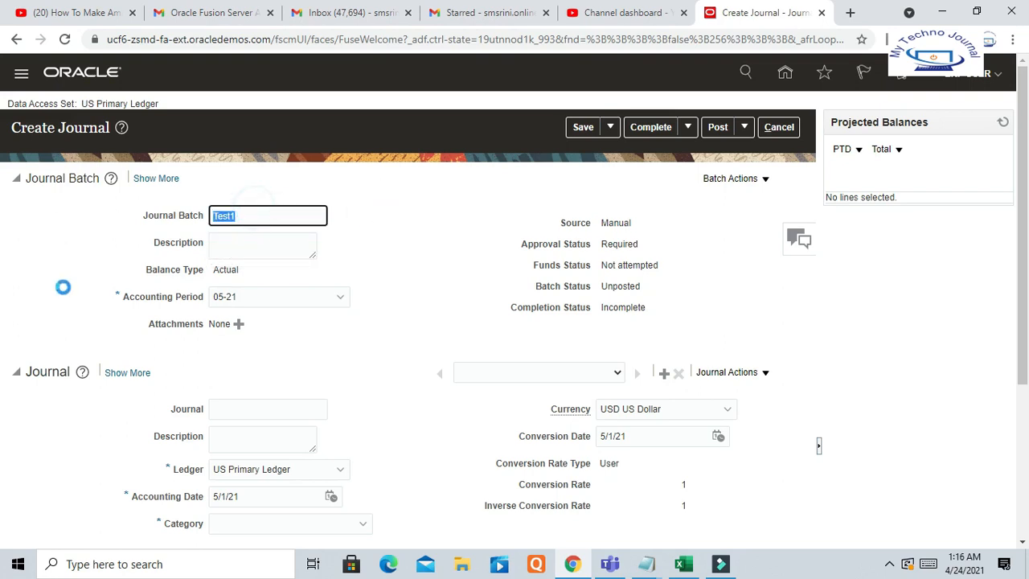
click(238, 241)
key(ctrl+v)
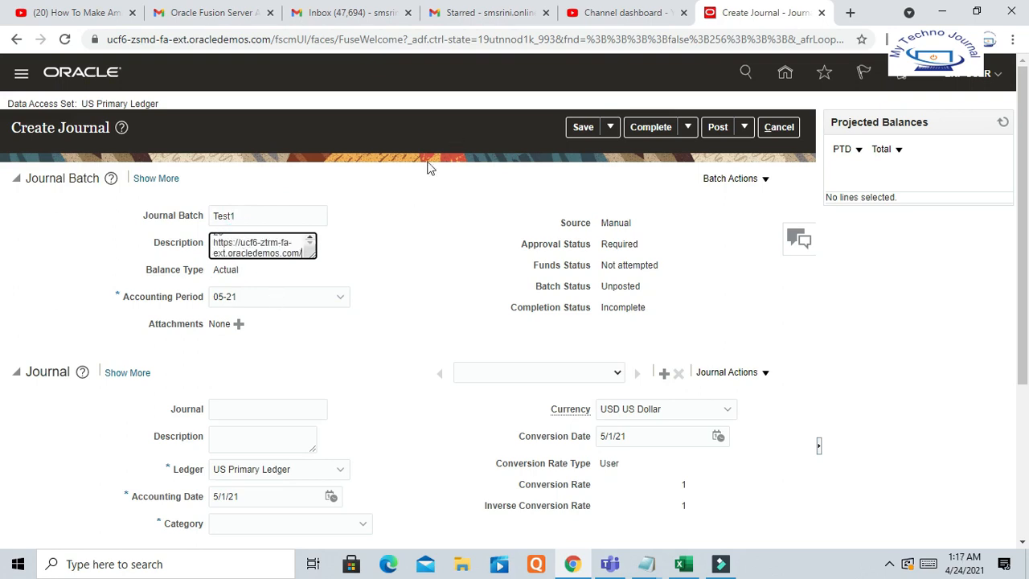
click(414, 230)
click(250, 411)
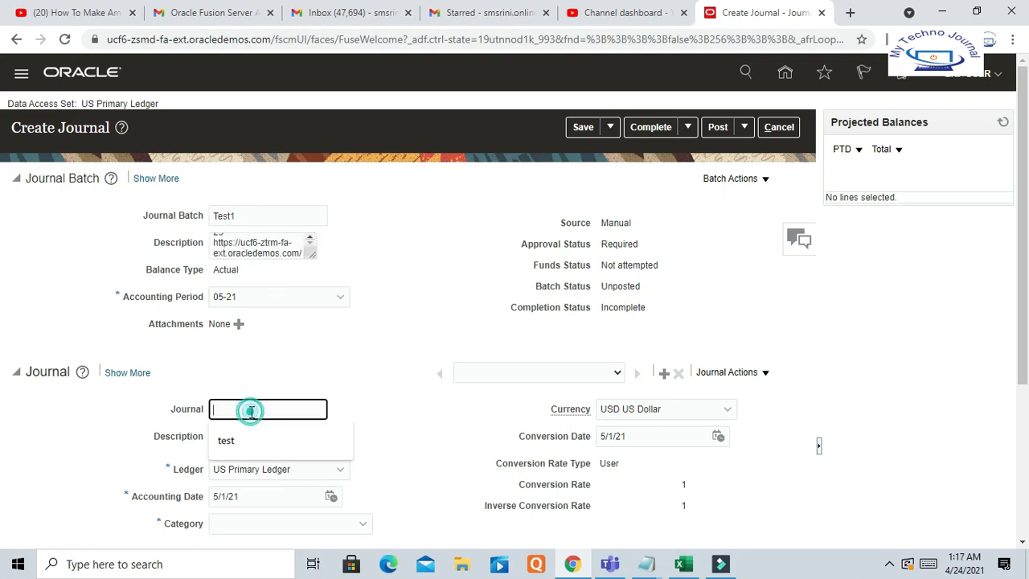
text(https://ucf6-zsmd-fa-ext.oracledemos.com/)
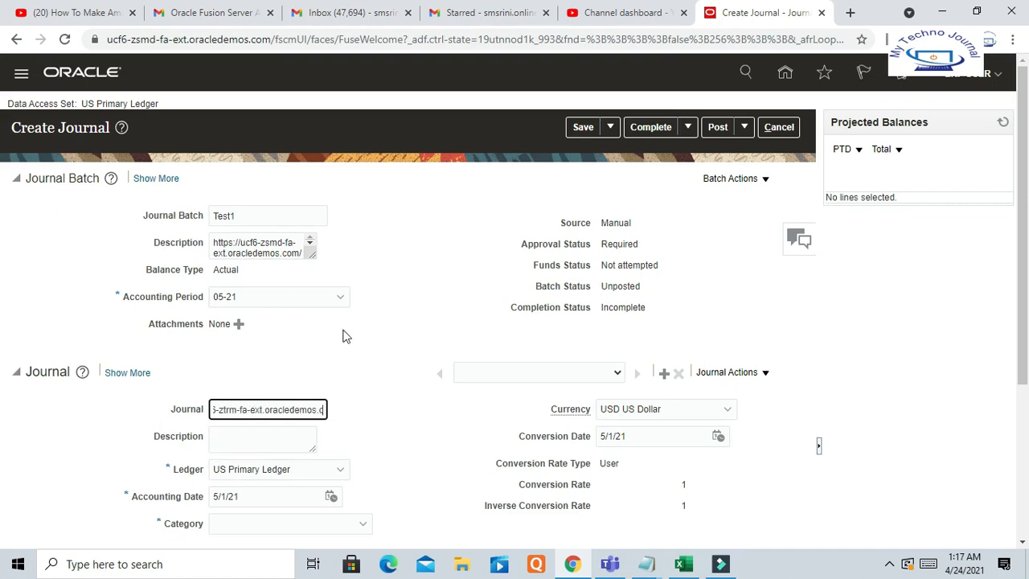
scroll(354, 322, down, 1)
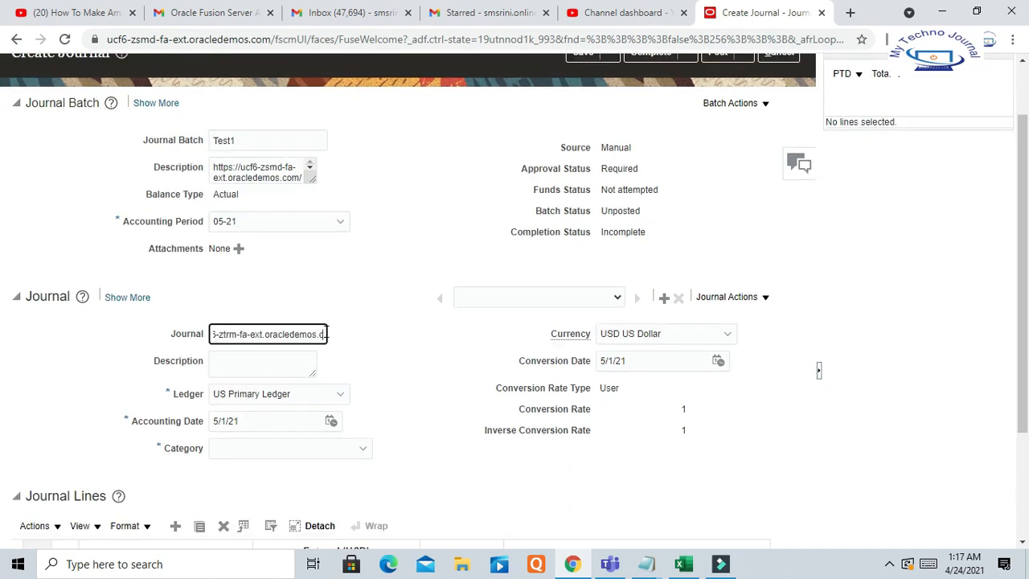
key(ctrl+a)
key(BackSpace)
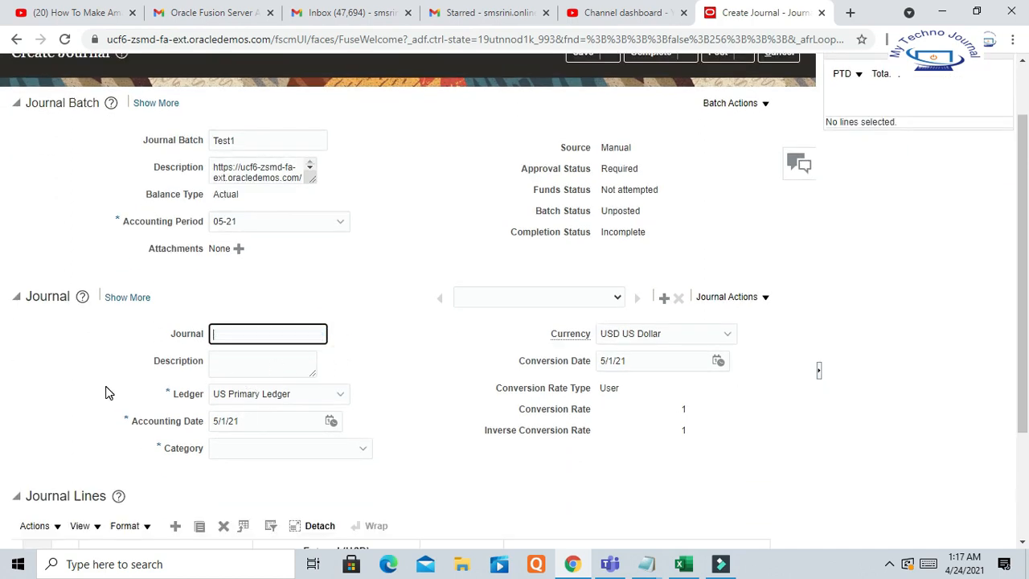
drag(216, 165, 305, 194)
key(BackSpace)
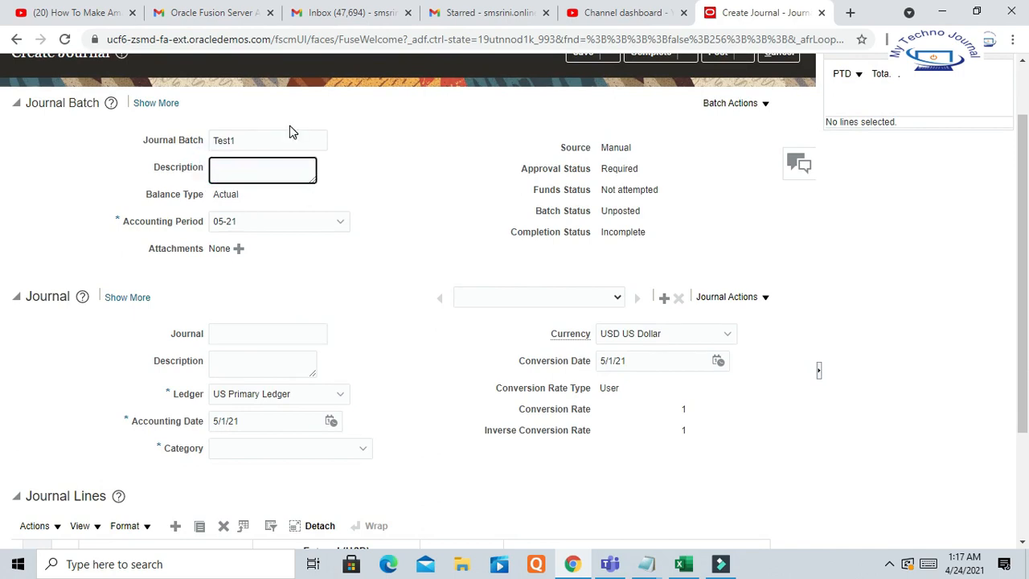
Step: Copy the batch name Test1 into the batch description, the journal name and the journal description
double_click(269, 141)
key(ctrl+c)
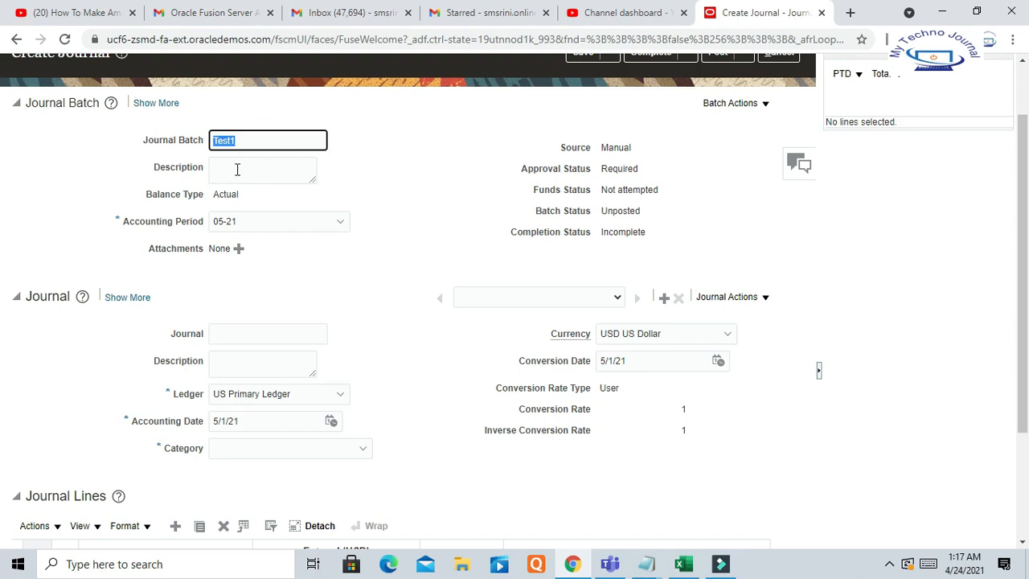
click(237, 168)
key(ctrl+v)
click(231, 330)
key(ctrl+v)
click(279, 361)
key(ctrl+v)
Step: Set the journal's category to Manual
scroll(365, 290, down, 1)
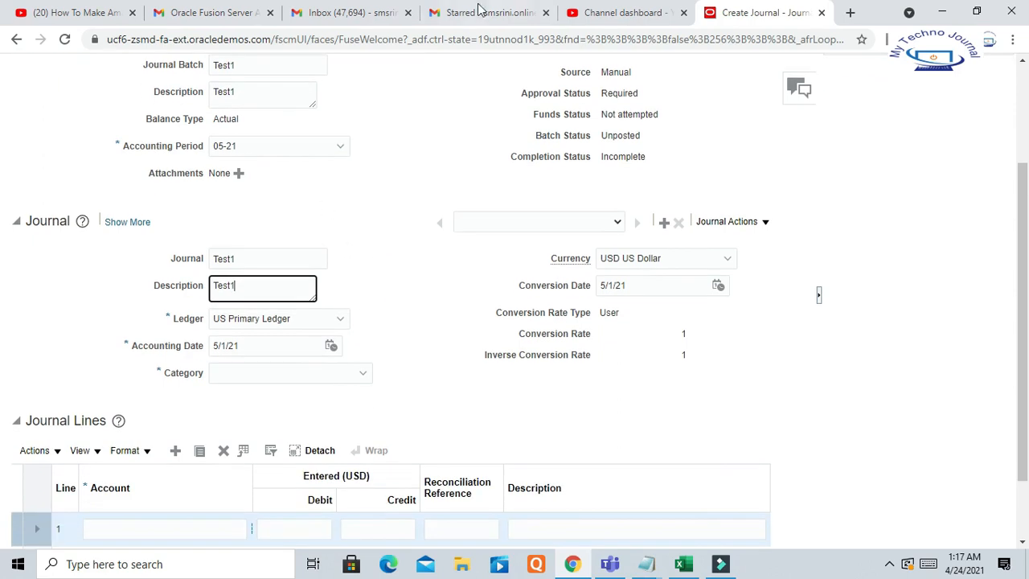
click(288, 372)
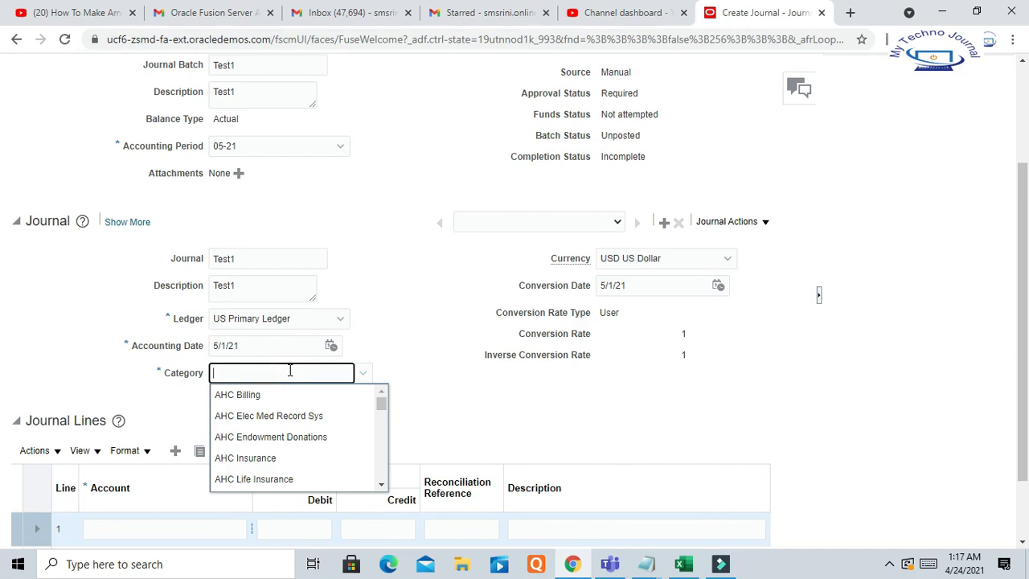
text(Manu)
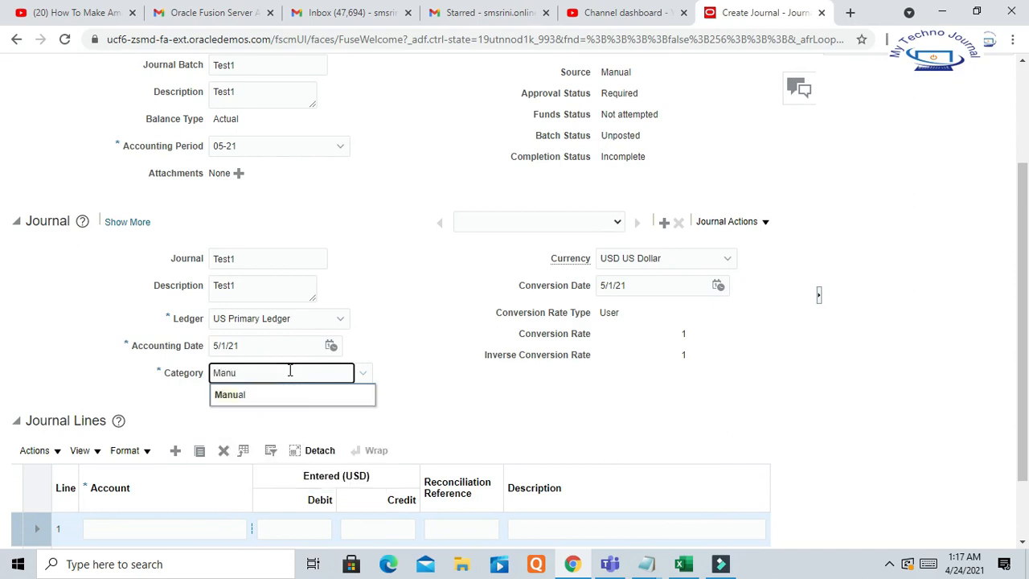
click(225, 396)
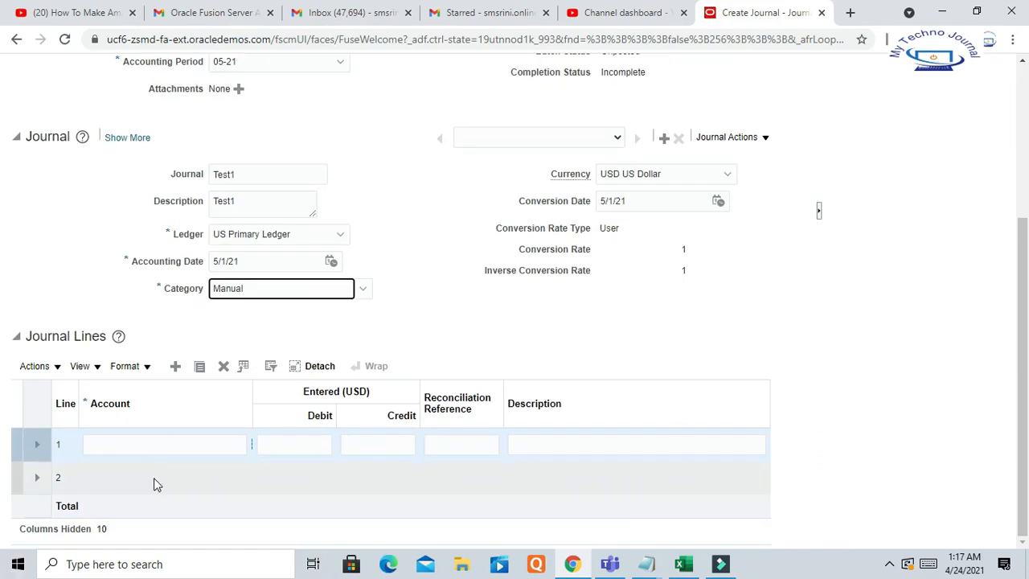
Step: Open the account segment selection for journal line 1 and review the available Company values
click(195, 446)
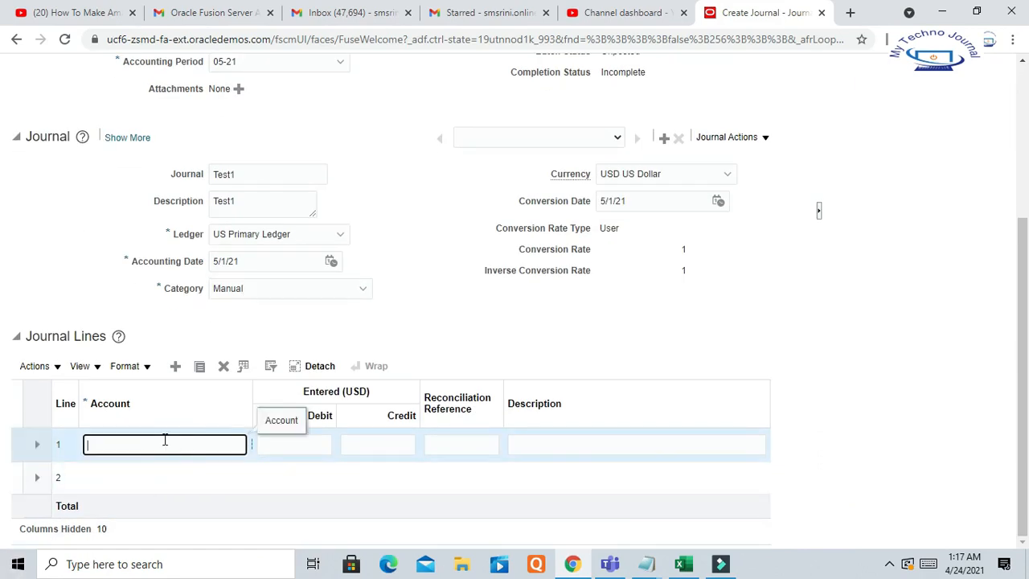
click(251, 446)
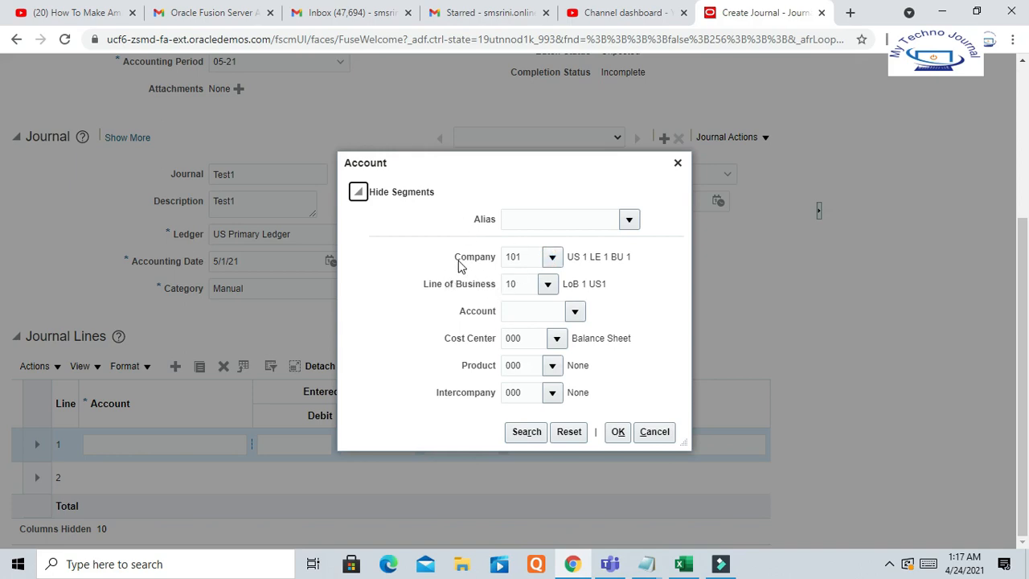
click(552, 256)
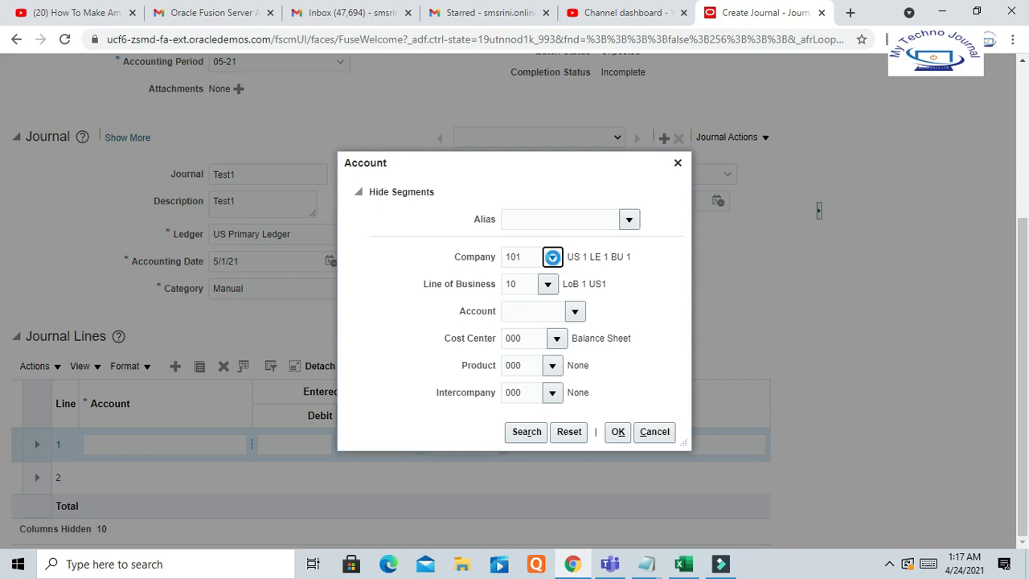
click(552, 256)
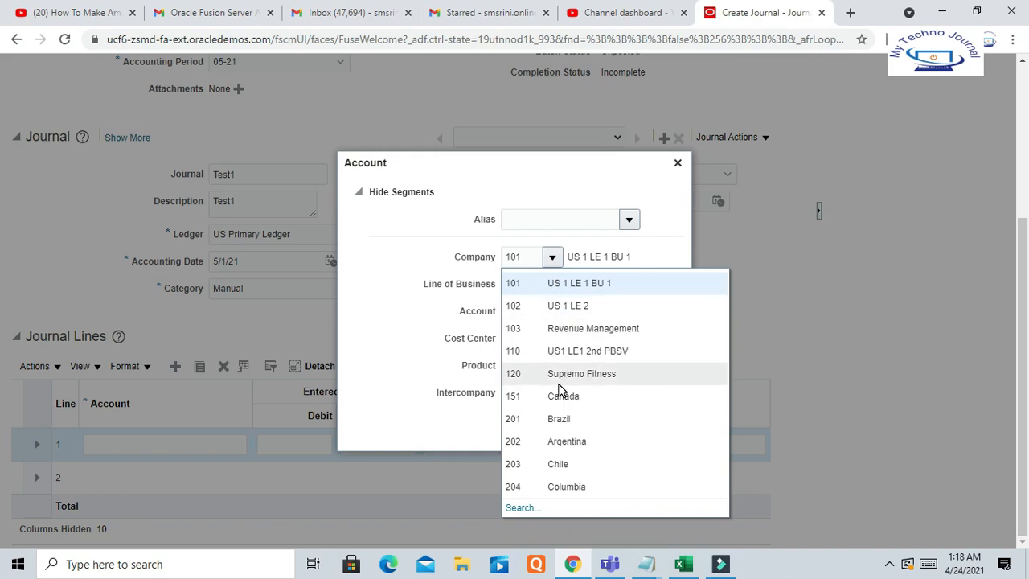
click(416, 272)
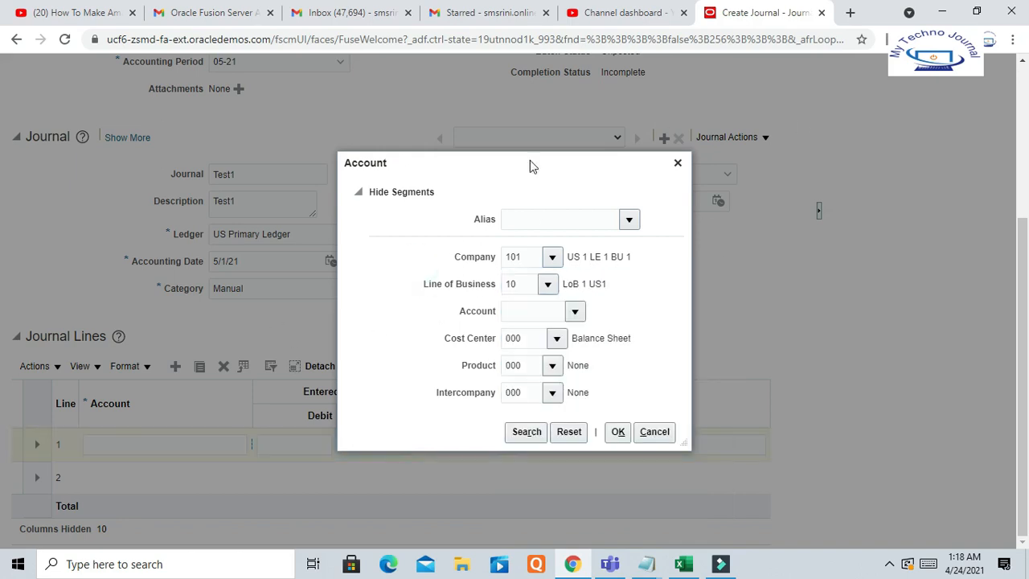
double_click(529, 255)
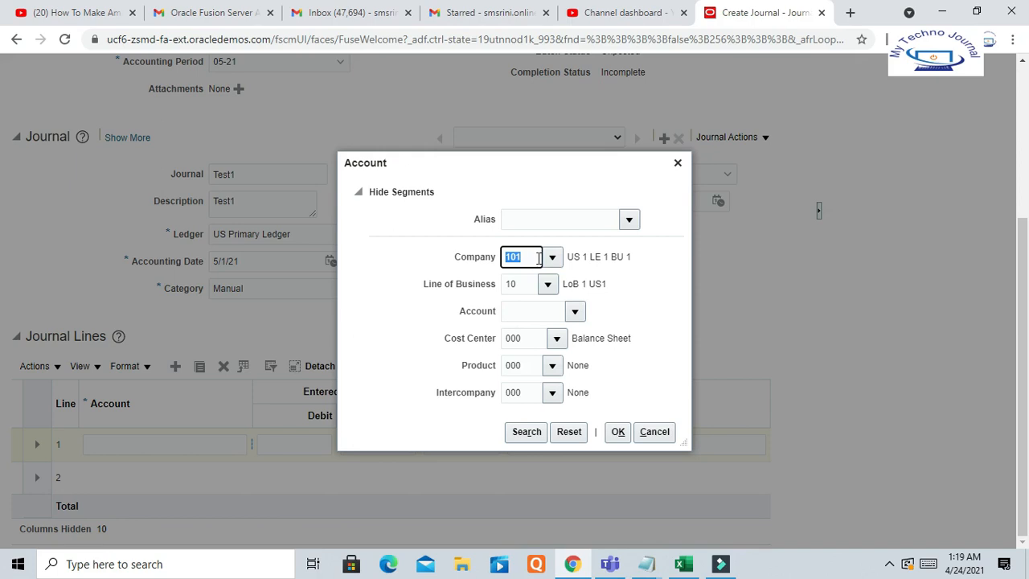
click(527, 256)
drag(571, 255, 626, 256)
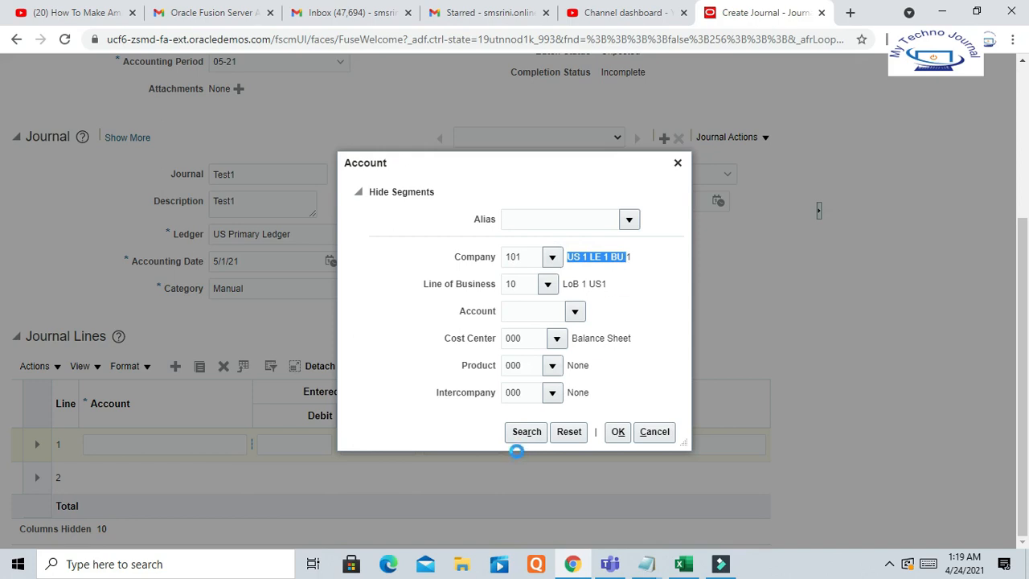
Step: Look through the available Cost Center and Product values for the account of journal line 1
click(556, 338)
click(557, 340)
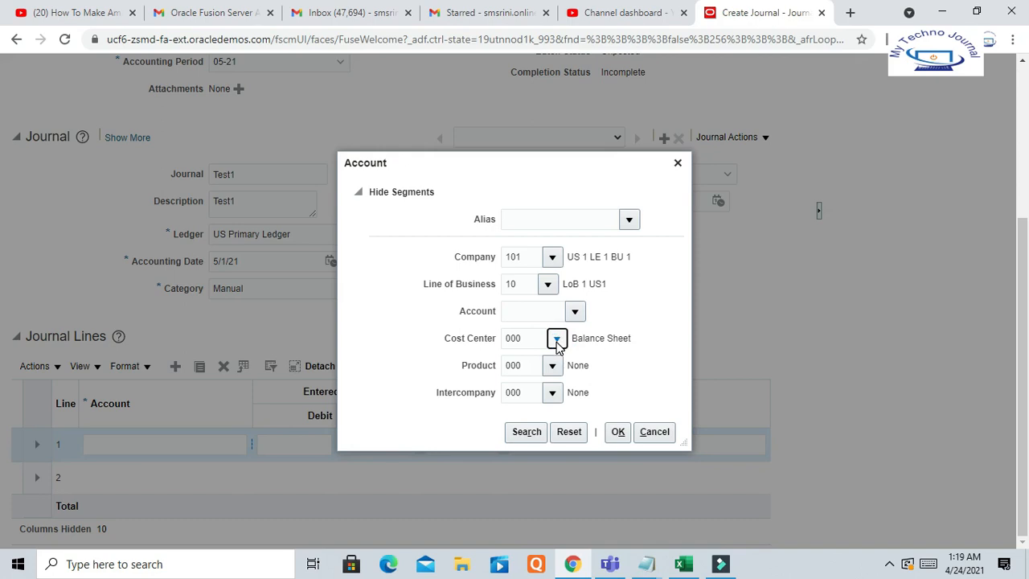
click(557, 339)
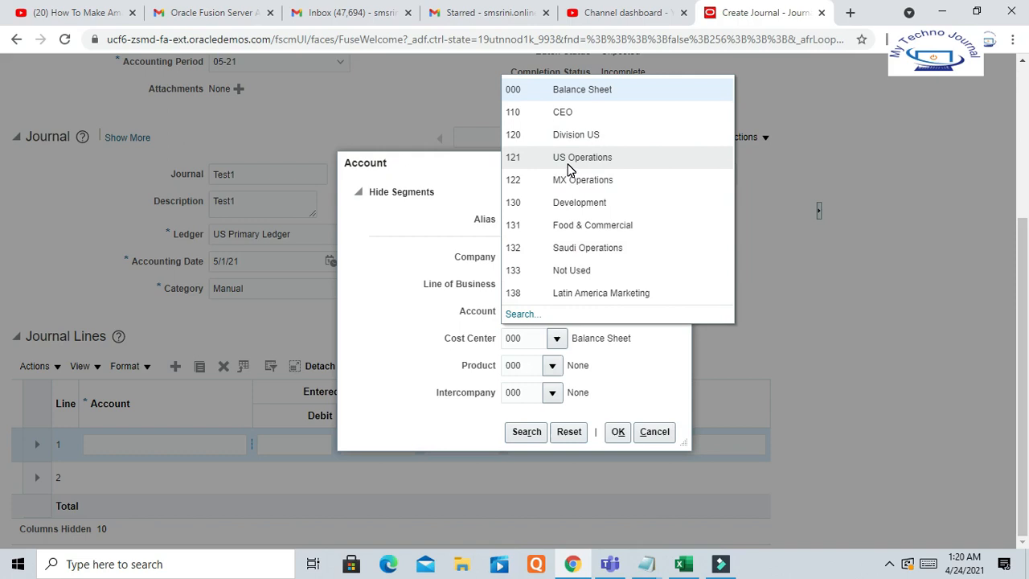
click(408, 326)
click(553, 365)
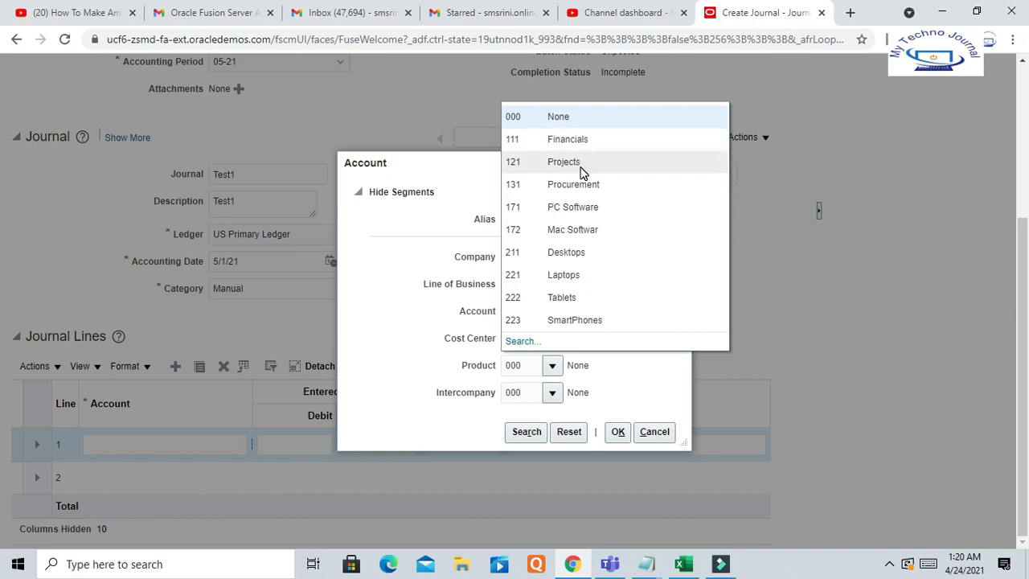
click(404, 312)
click(553, 366)
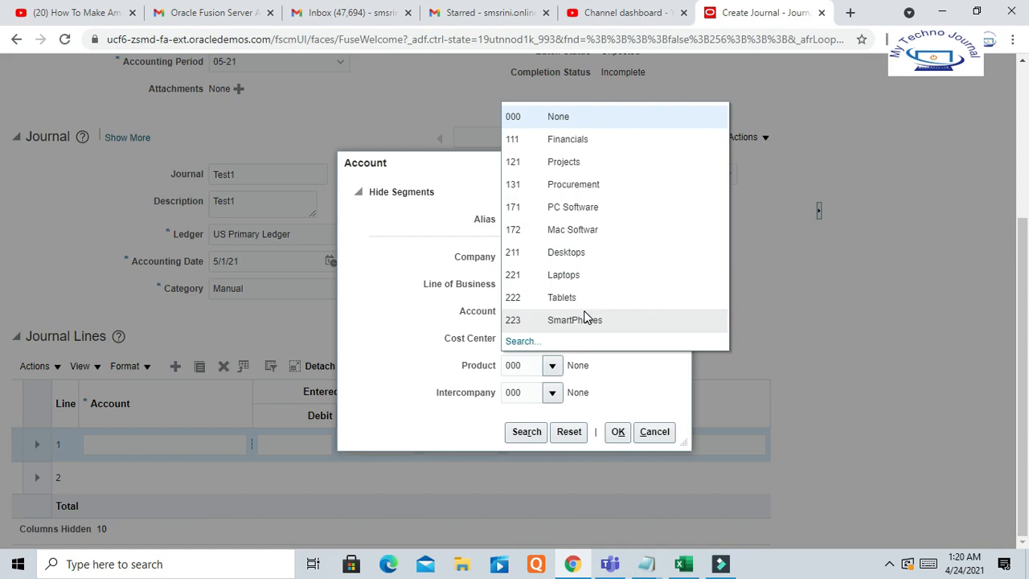
click(400, 325)
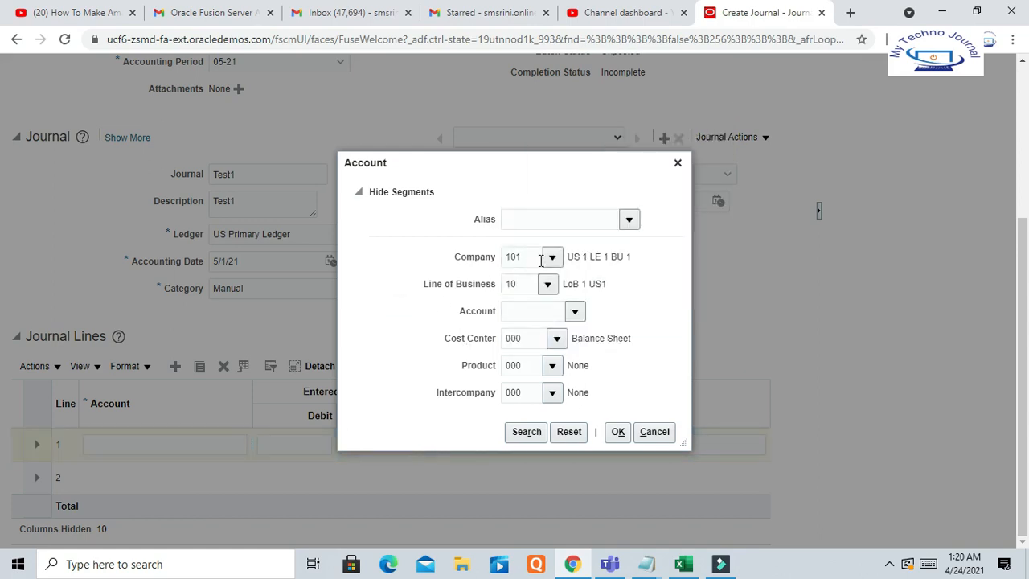
double_click(533, 262)
triple_click(574, 257)
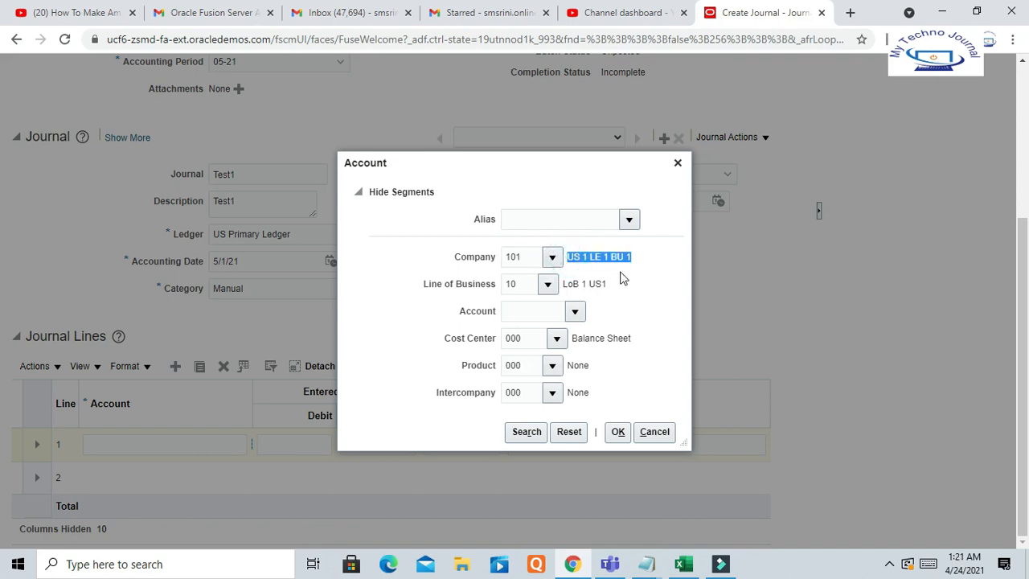
click(536, 337)
double_click(535, 337)
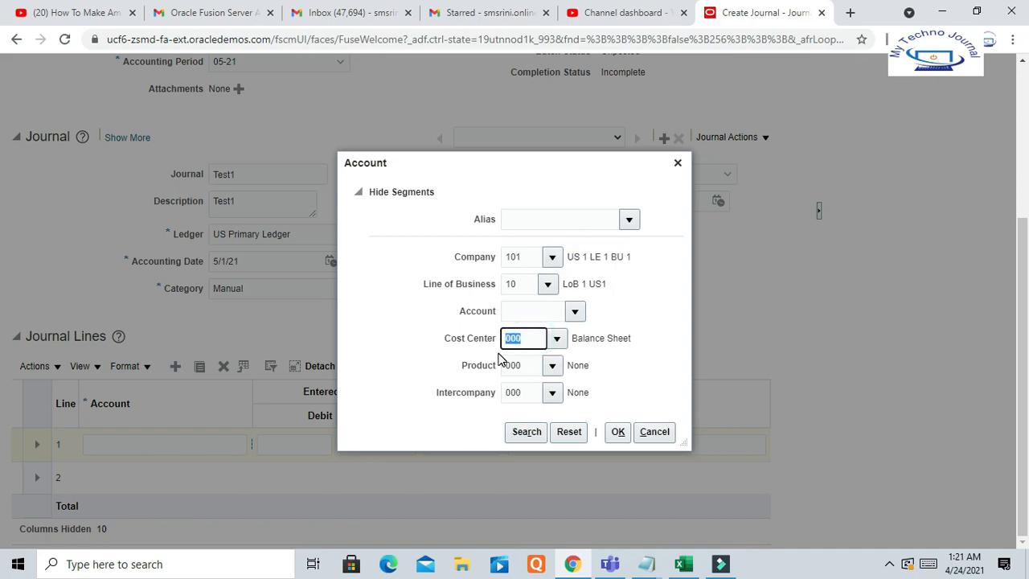
double_click(533, 362)
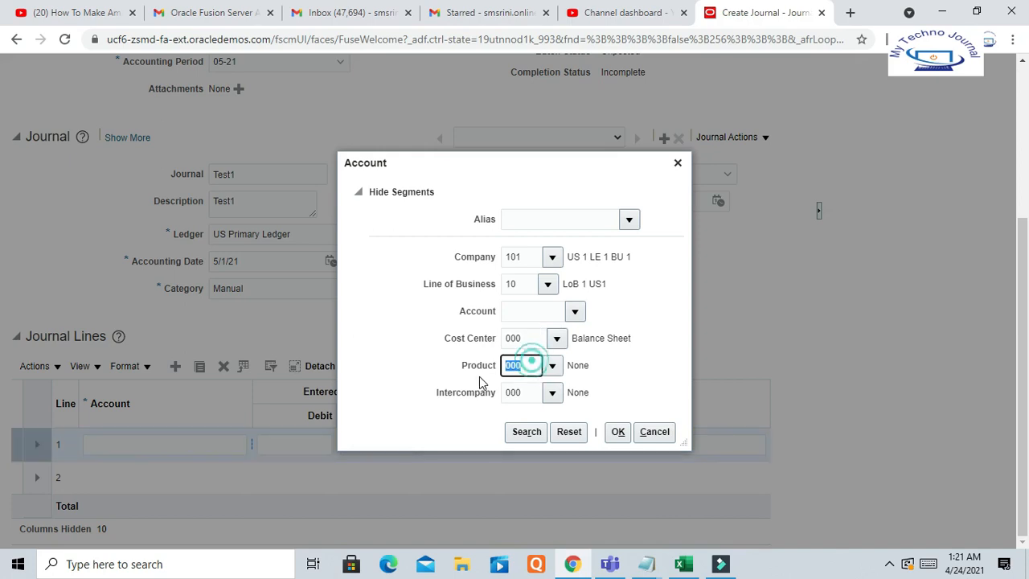
Step: Switch to Excel, open the General Account -AR Business flow workbook and add a blank worksheet after Magnetite Sale
click(683, 568)
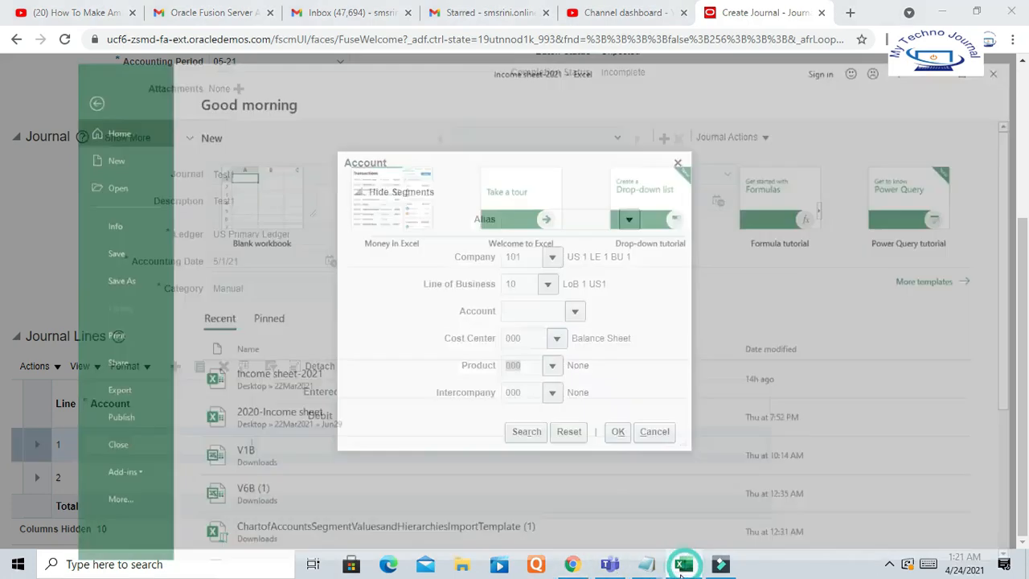
click(683, 568)
click(683, 568)
click(682, 568)
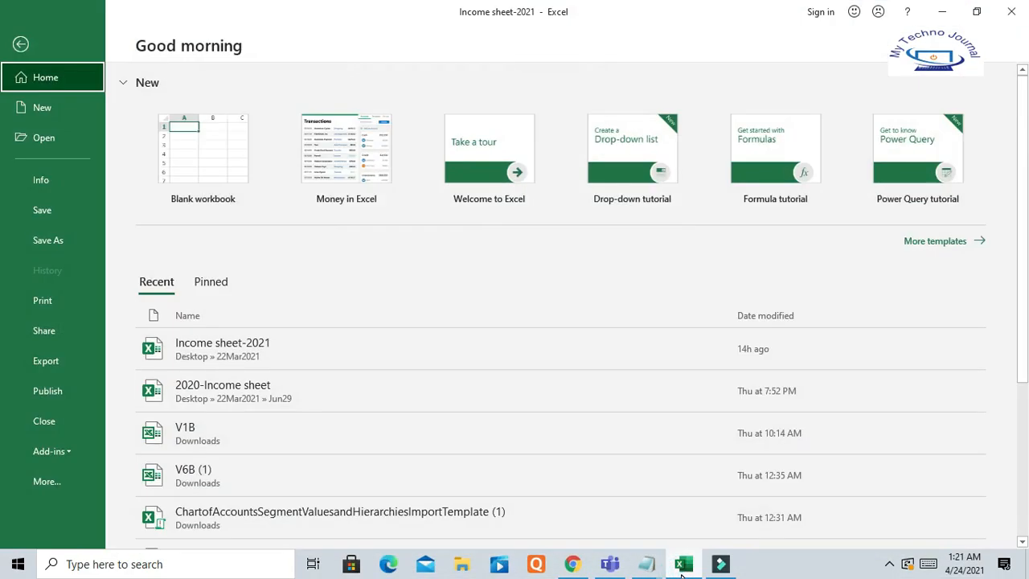
double_click(544, 326)
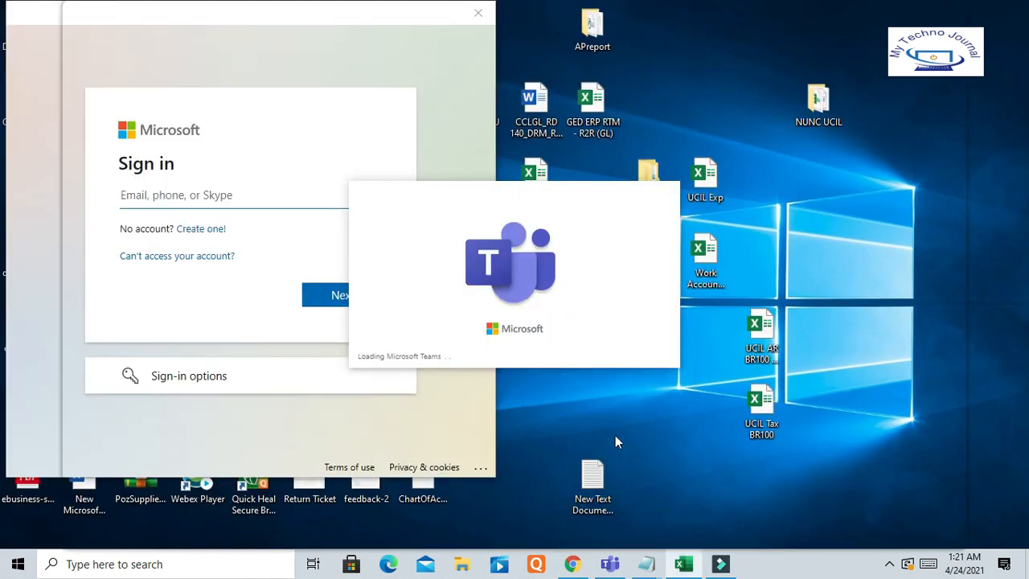
click(685, 566)
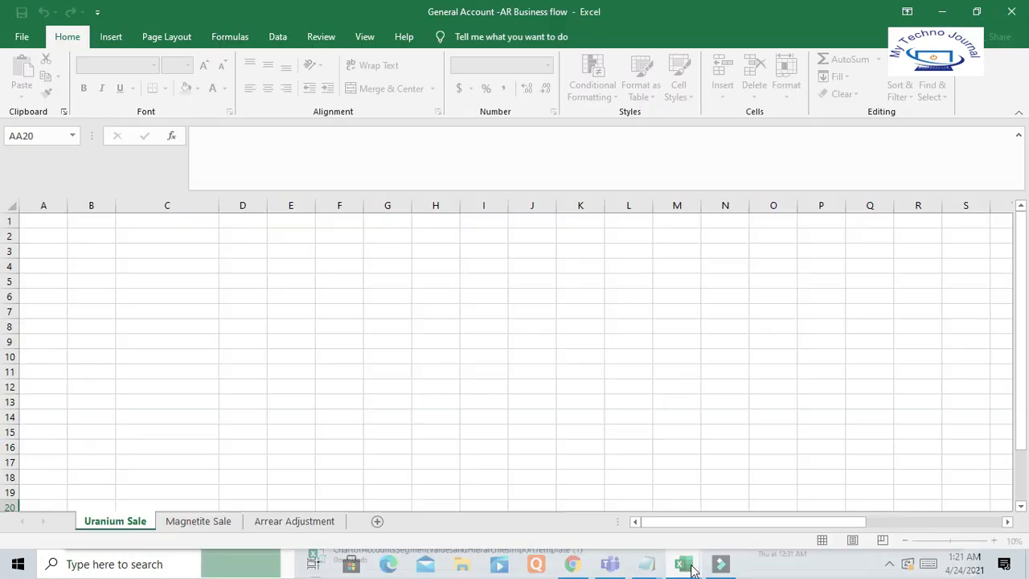
scroll(225, 466, down, 2)
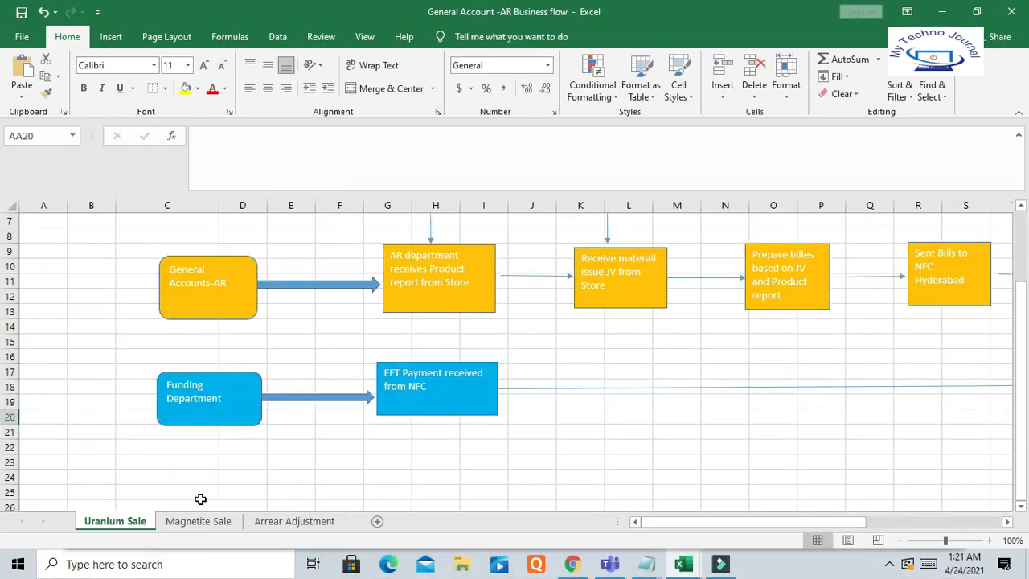
click(201, 519)
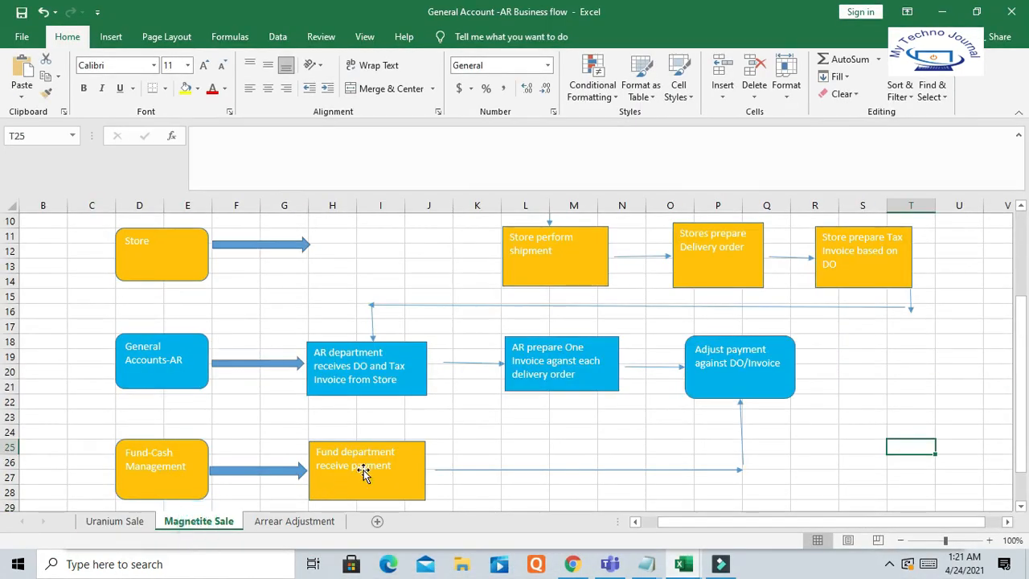
click(376, 521)
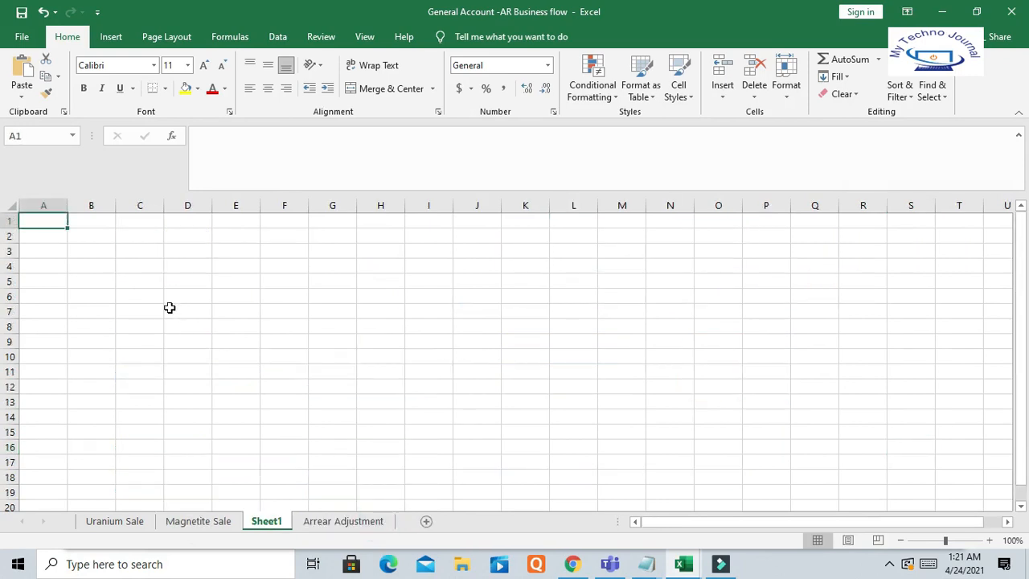
Step: Enter the label Company code in cell A1 of the new sheet and the value 101 in C1
text(1)
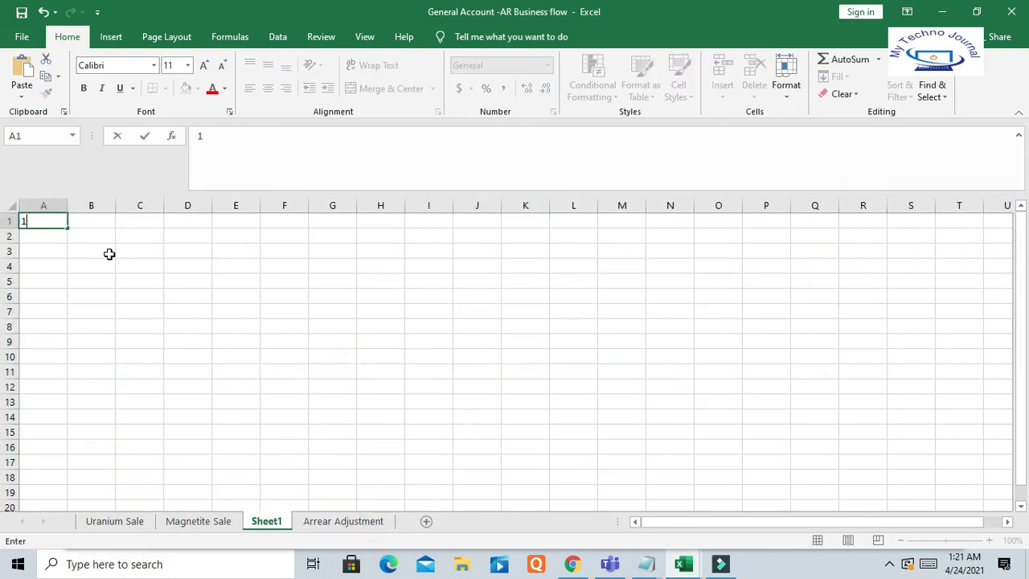
text(ompany)
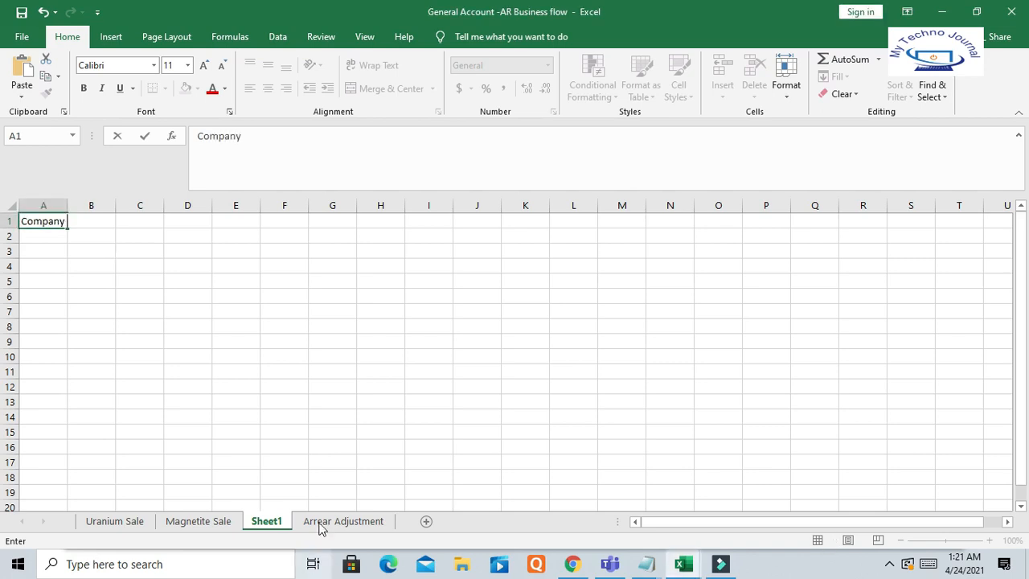
text( code)
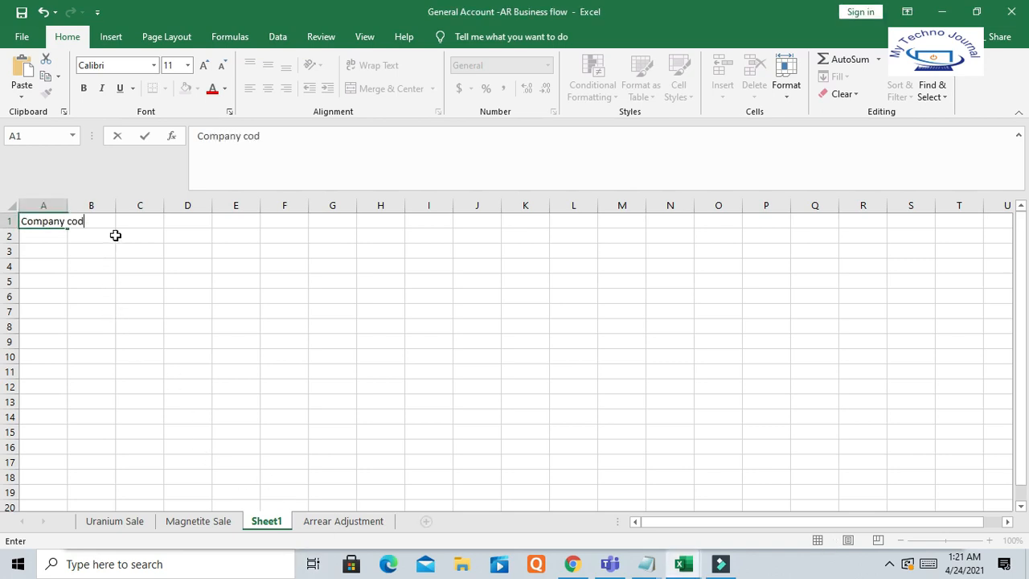
click(136, 253)
click(138, 219)
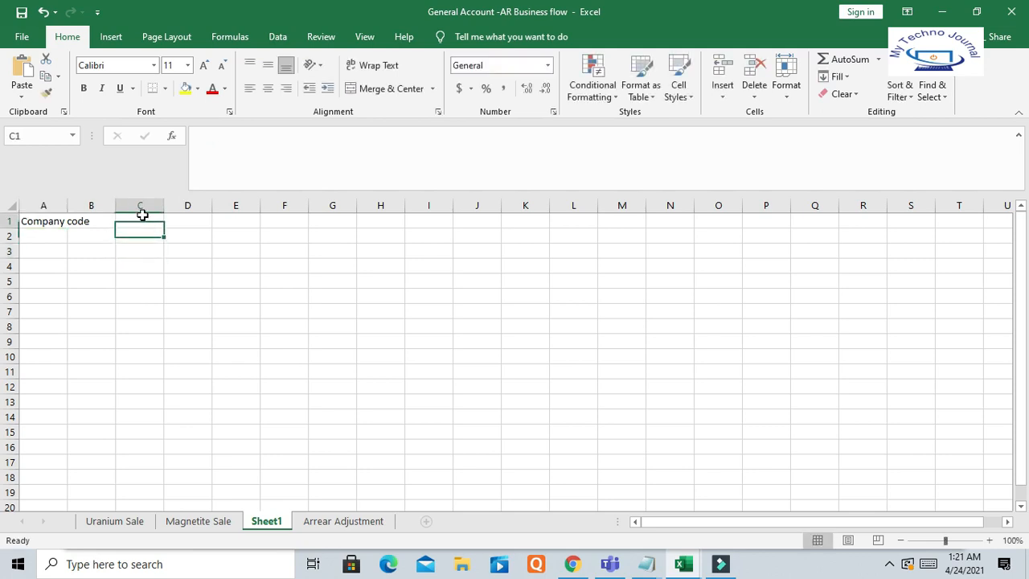
text(101)
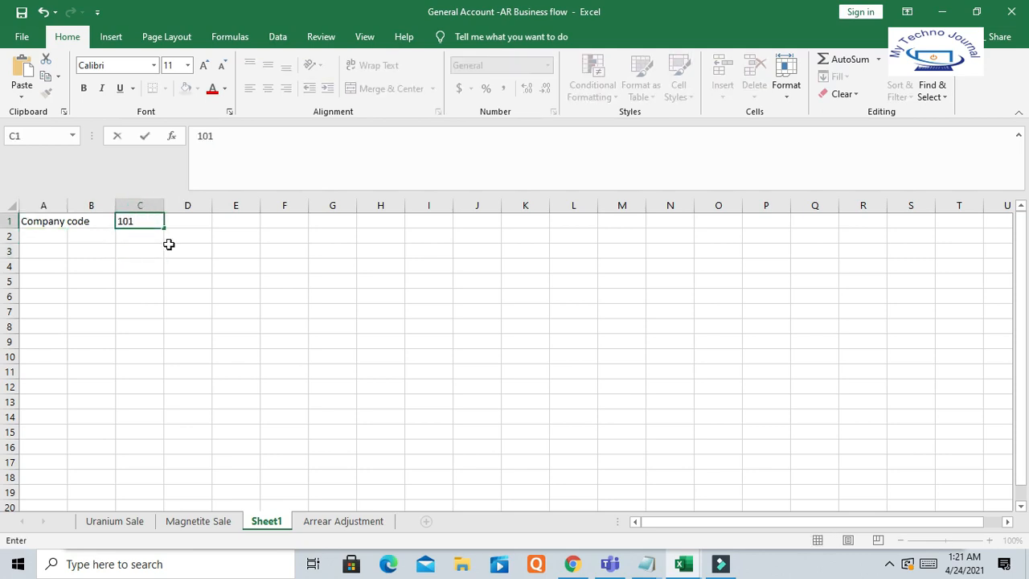
click(168, 244)
click(196, 219)
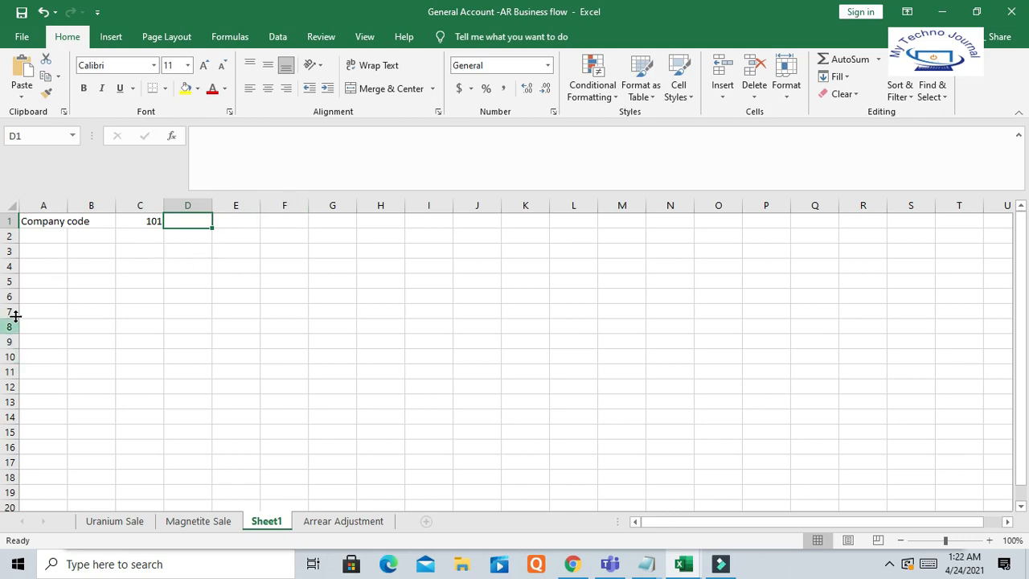
Step: Enter the label Cost center in cell A4
click(39, 267)
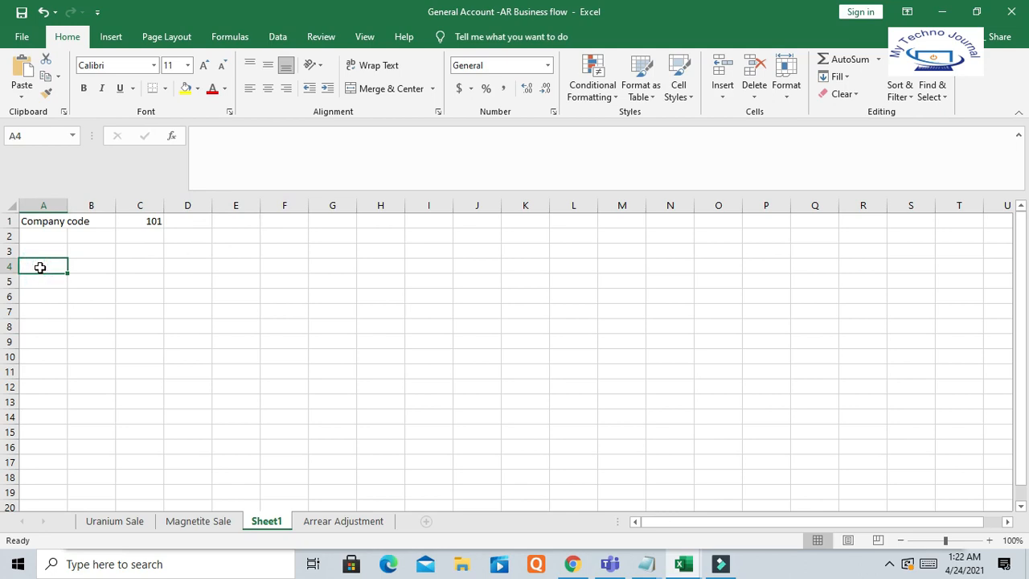
text(Cost)
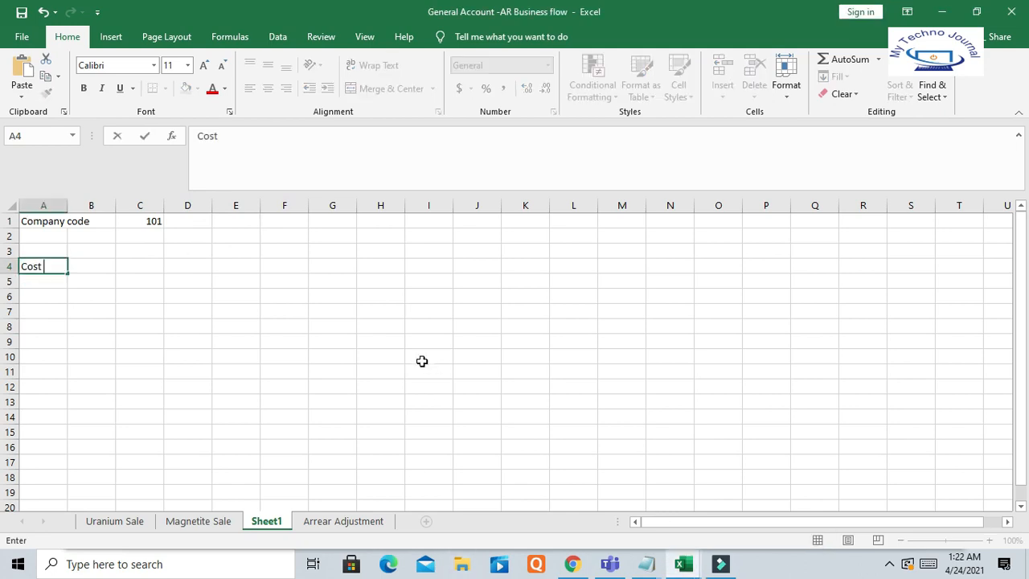
text( center)
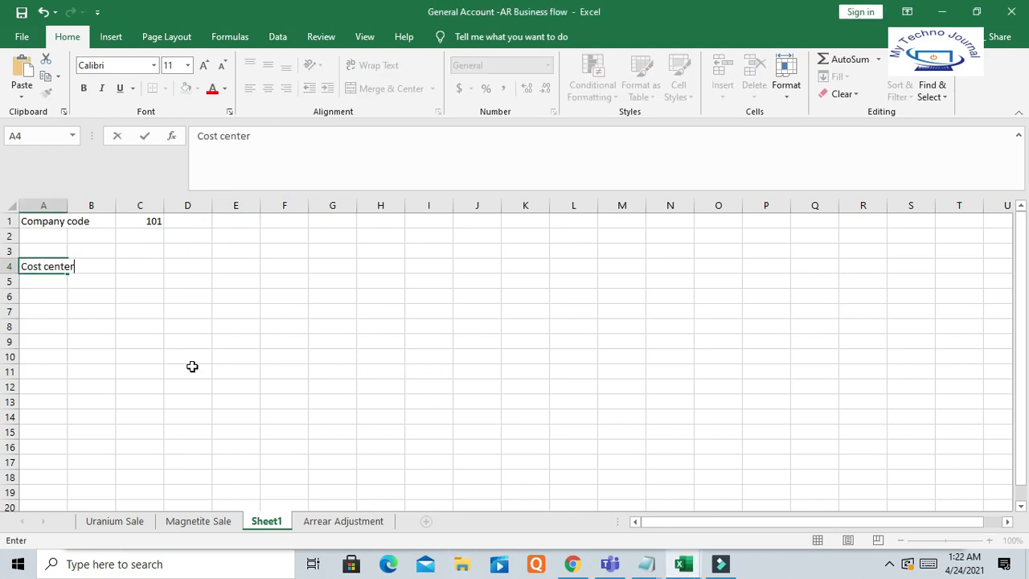
Step: Look up the Cost Center values in the Oracle account selection and record 110 and 120 in cells C4 and D4 of the Excel sheet
click(156, 266)
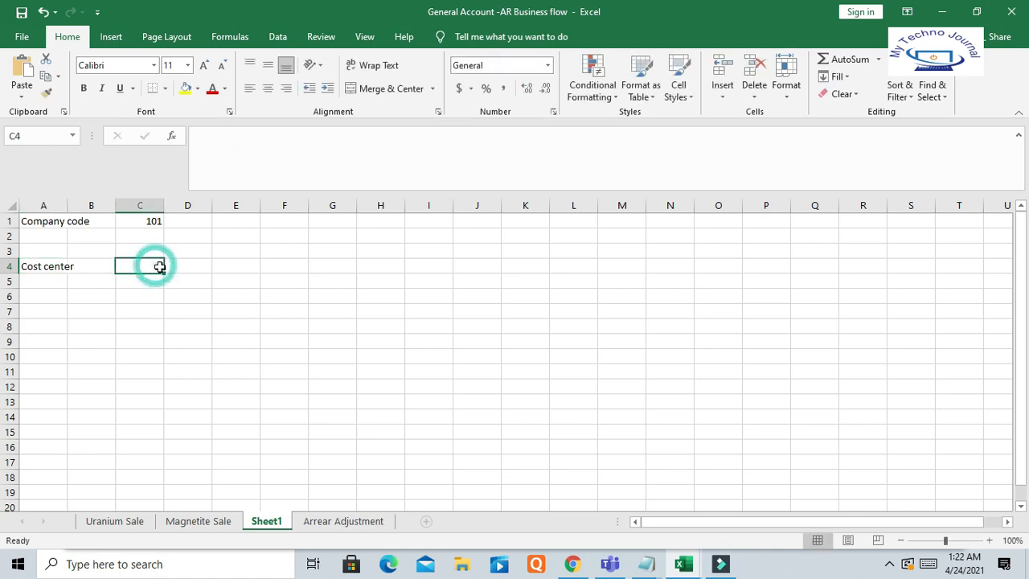
key(alt+Tab)
key(alt+Tab)
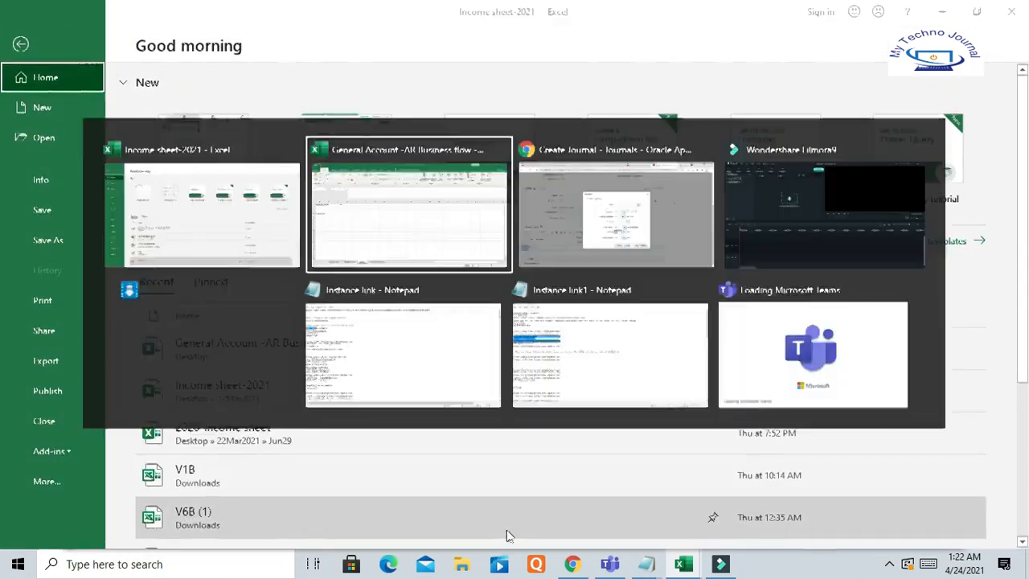
click(573, 563)
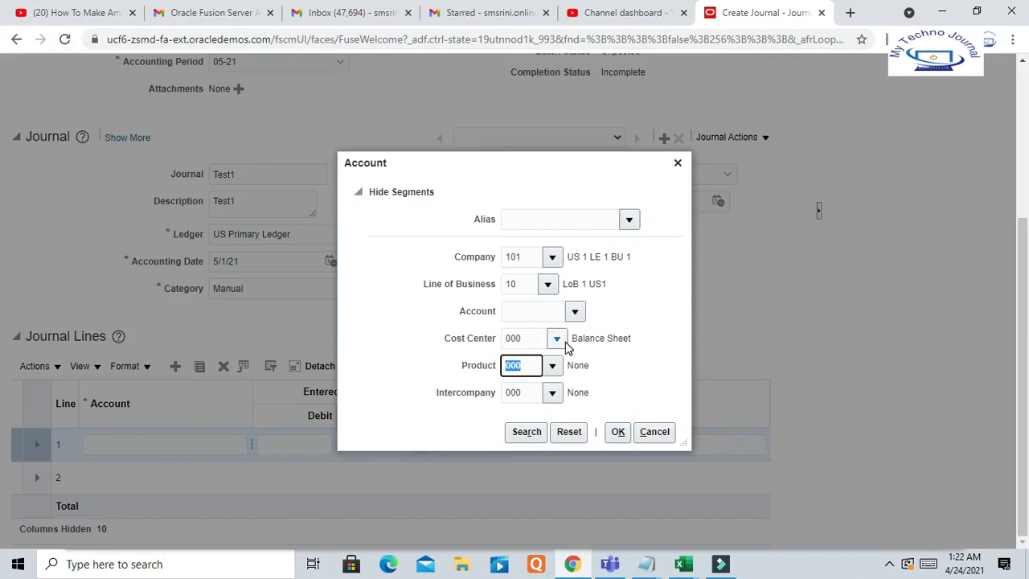
click(566, 338)
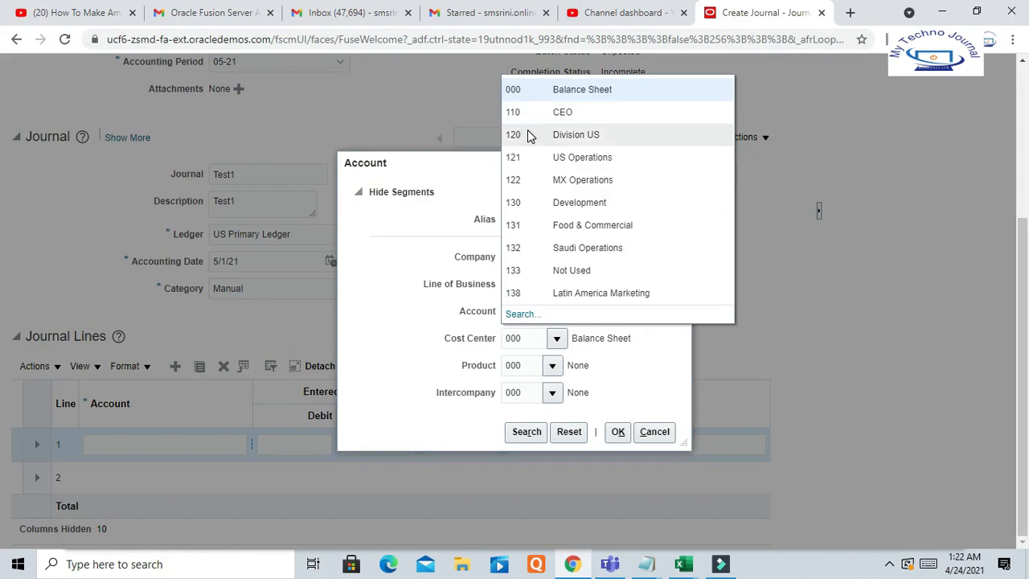
key(alt+Tab)
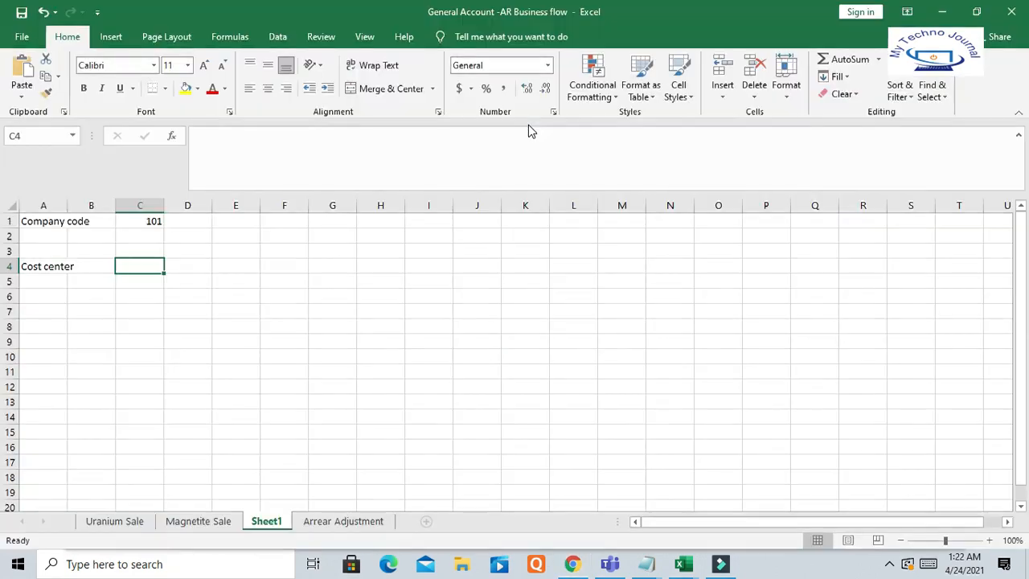
text(110)
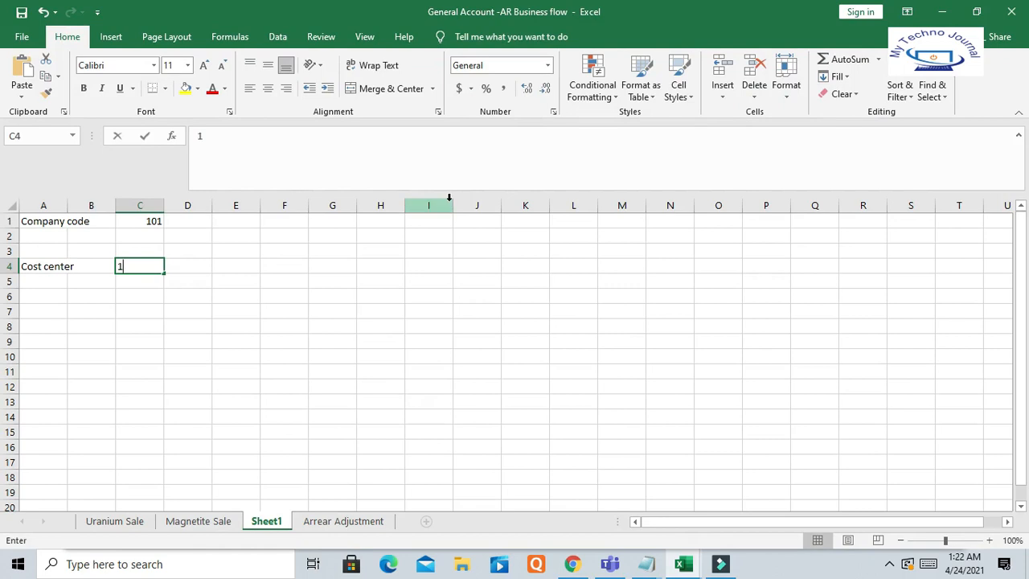
key(Tab)
text(120)
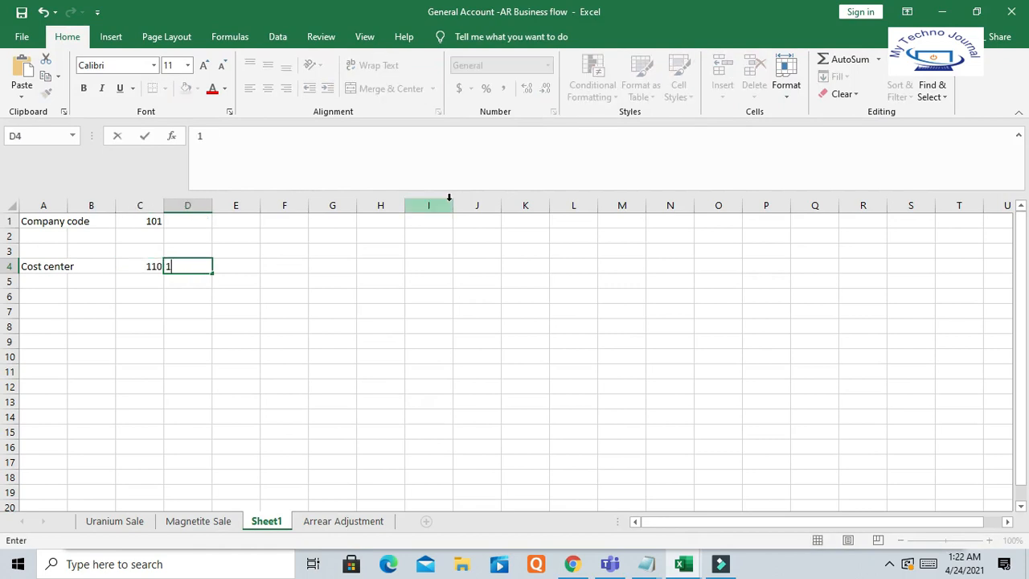
Step: Enter the label Produc in cell A5 for the product segment
click(50, 282)
text(Prod)
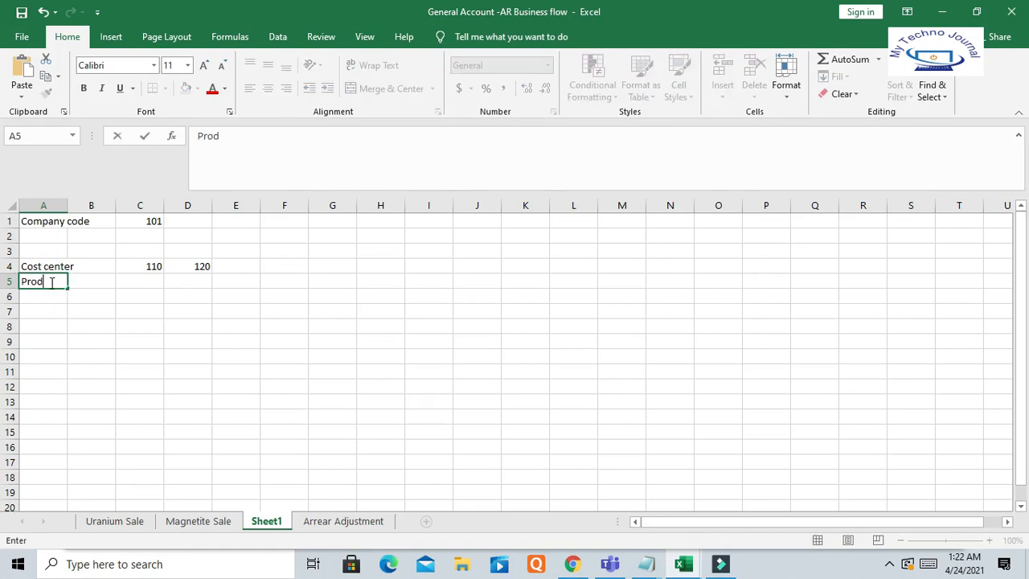
key(Tab)
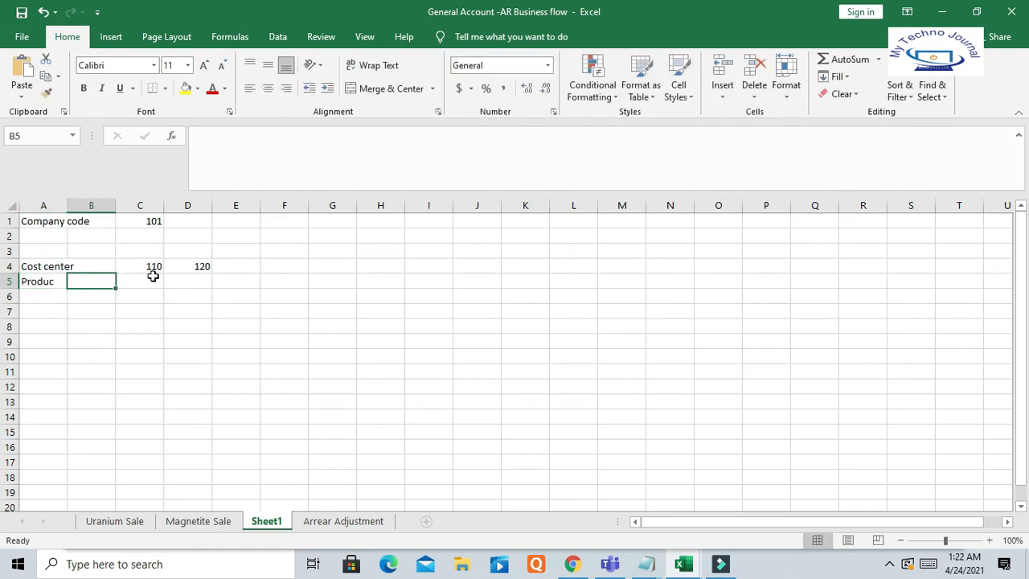
Step: Look up the Product values in the Oracle account selection and record 111 and 121 in cells C5 and D5 of the Excel sheet
click(156, 276)
key(alt+Tab)
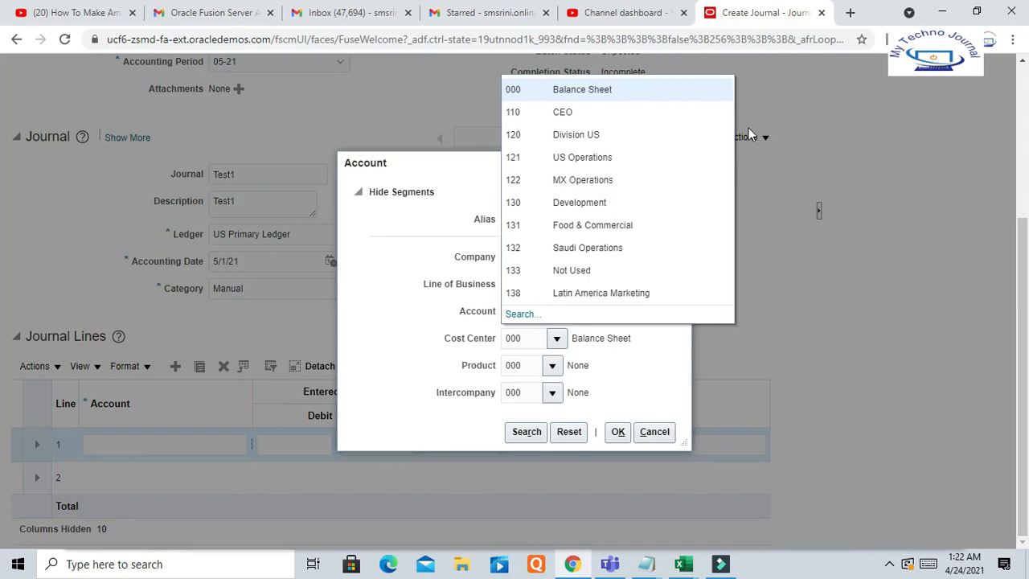
click(408, 333)
click(553, 366)
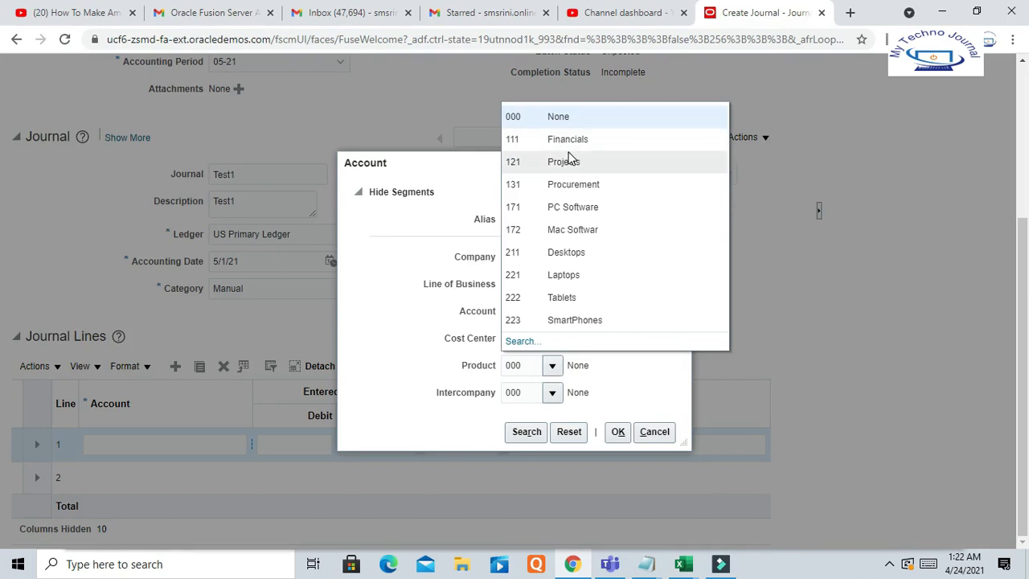
key(alt+Tab)
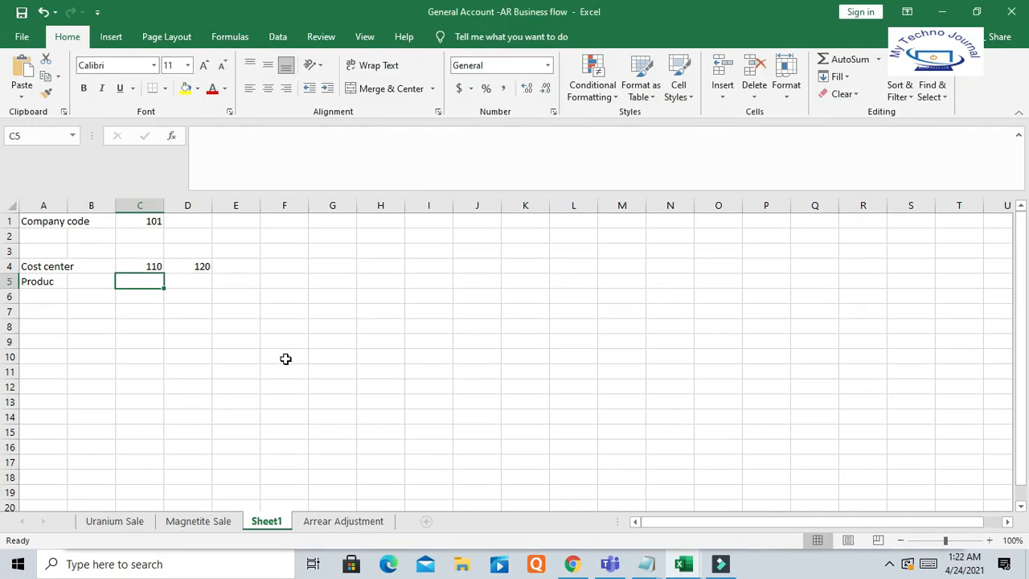
text(111)
key(Tab)
key(alt+Tab)
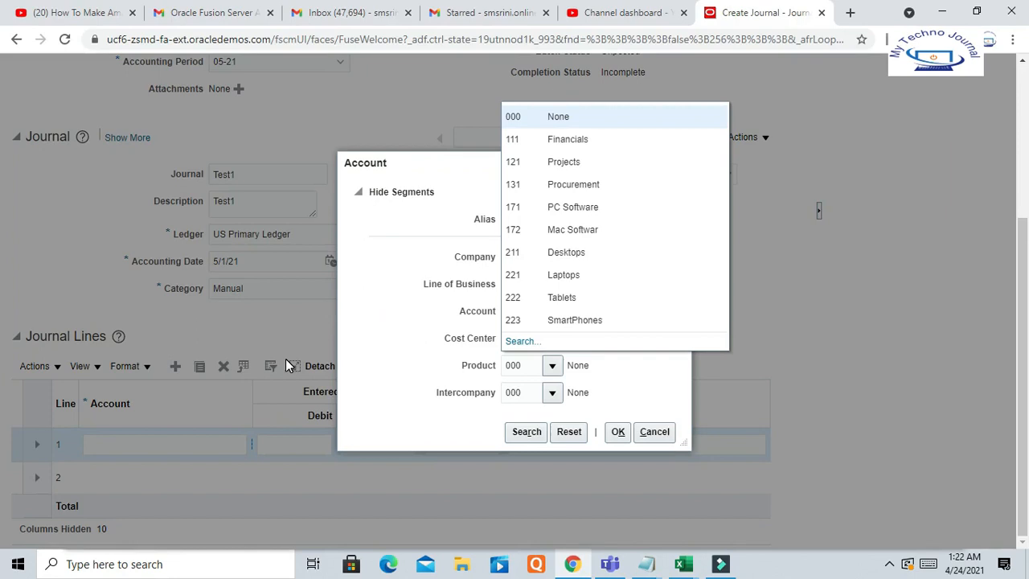
key(alt+Tab)
text(121)
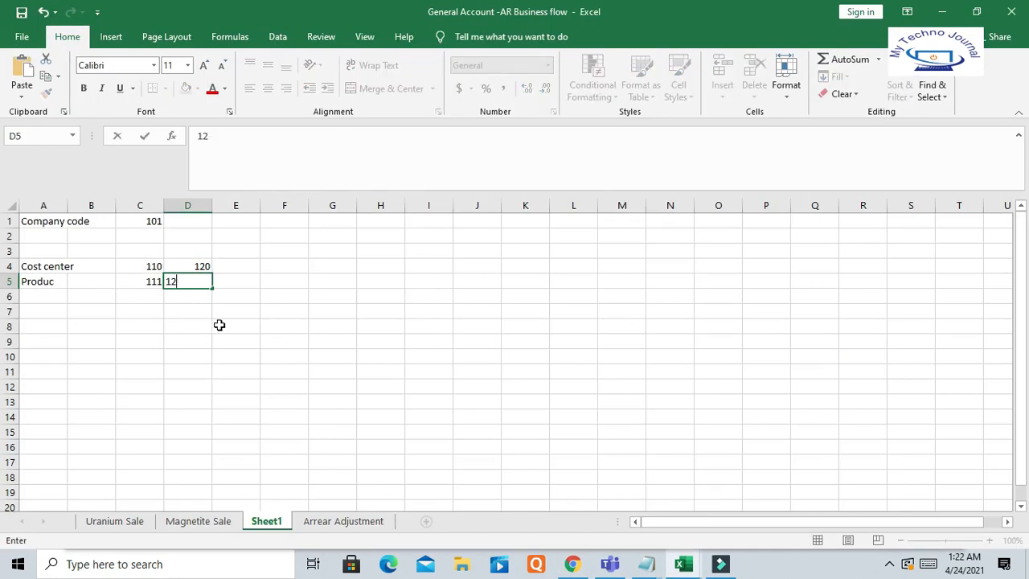
key(Tab)
click(290, 299)
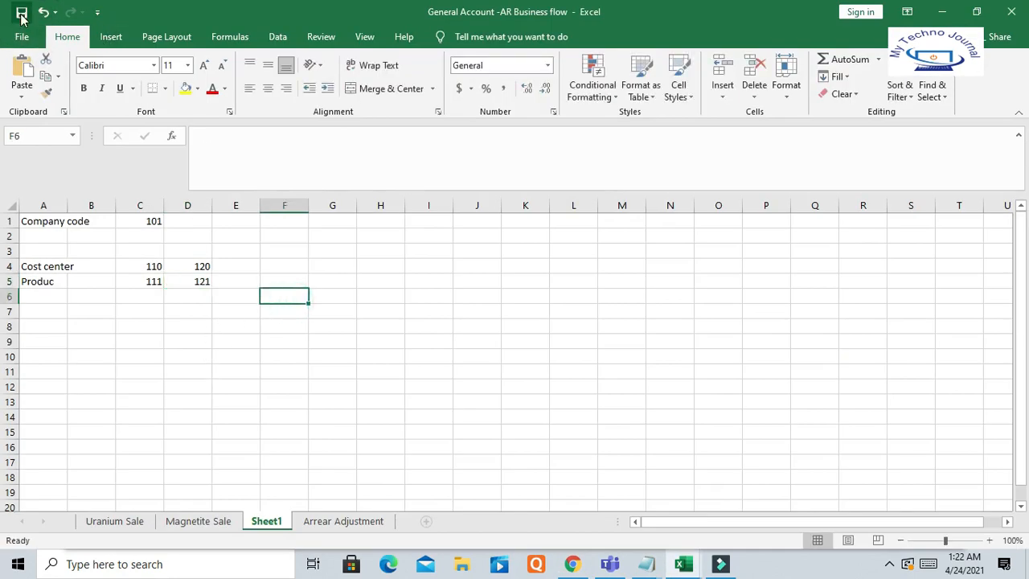
Step: Highlight the segment notes in A1:D5, return to the Oracle journal and set line 1's Company segment to 102 (US 1 LE 2)
drag(38, 224, 207, 281)
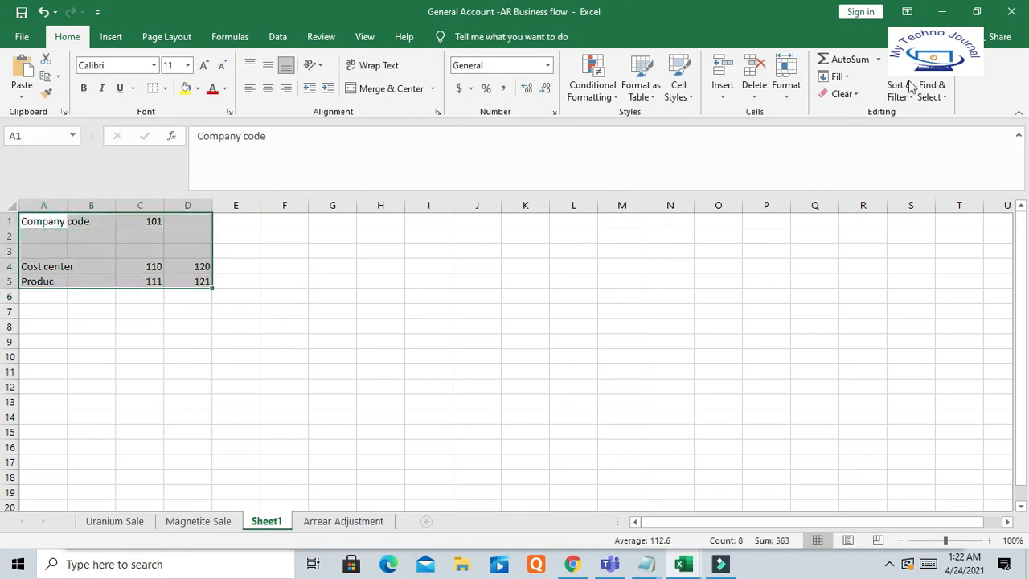
click(942, 11)
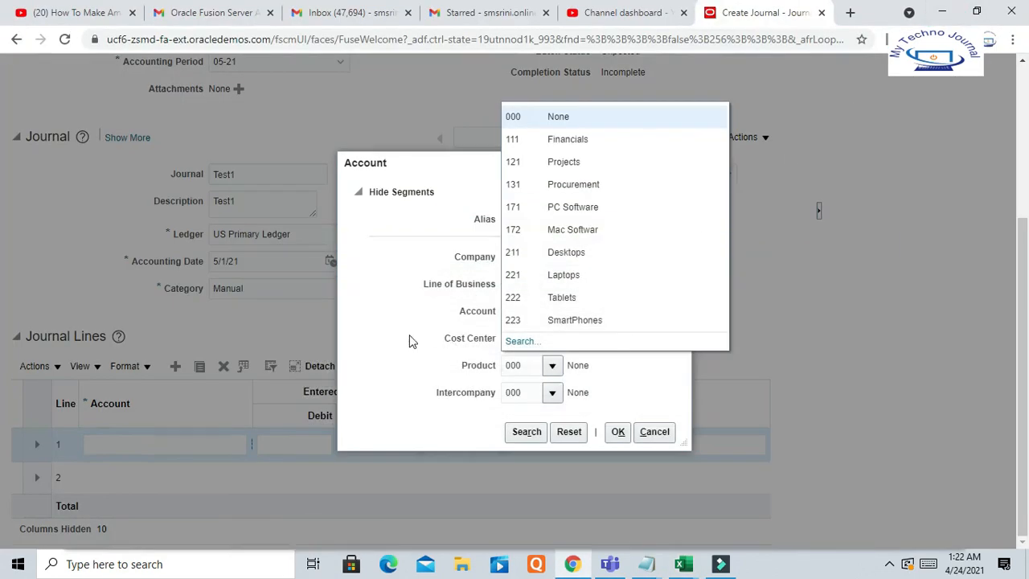
click(411, 341)
click(553, 259)
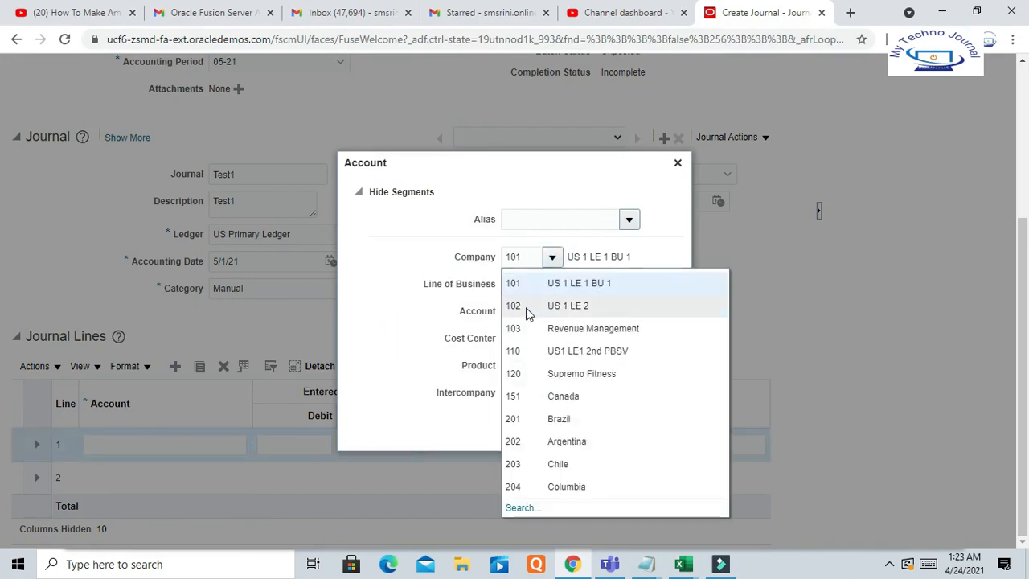
click(521, 306)
text(102)
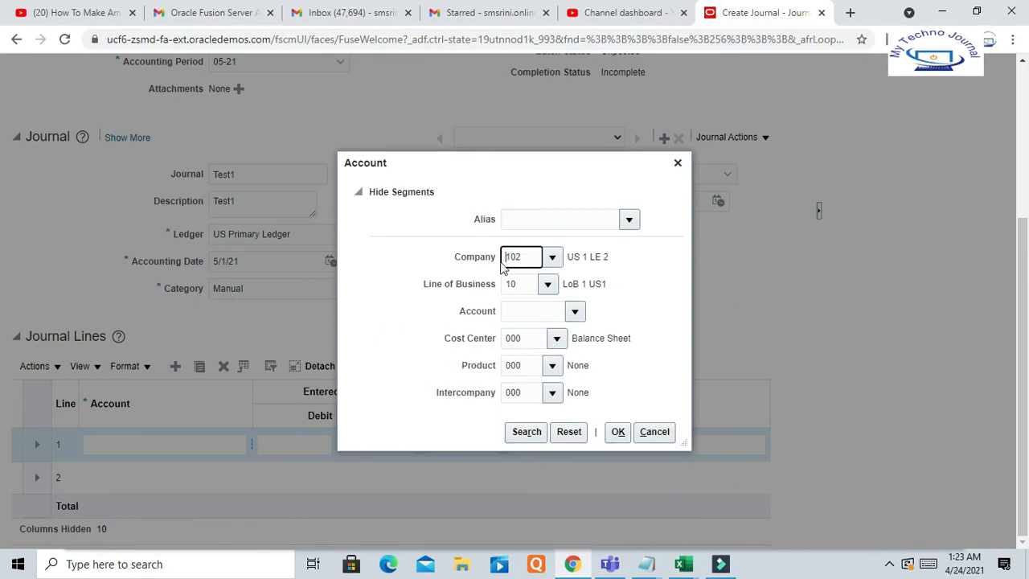
Step: Close the line 1 account selection without applying it and cancel the Test1 journal creation
click(656, 432)
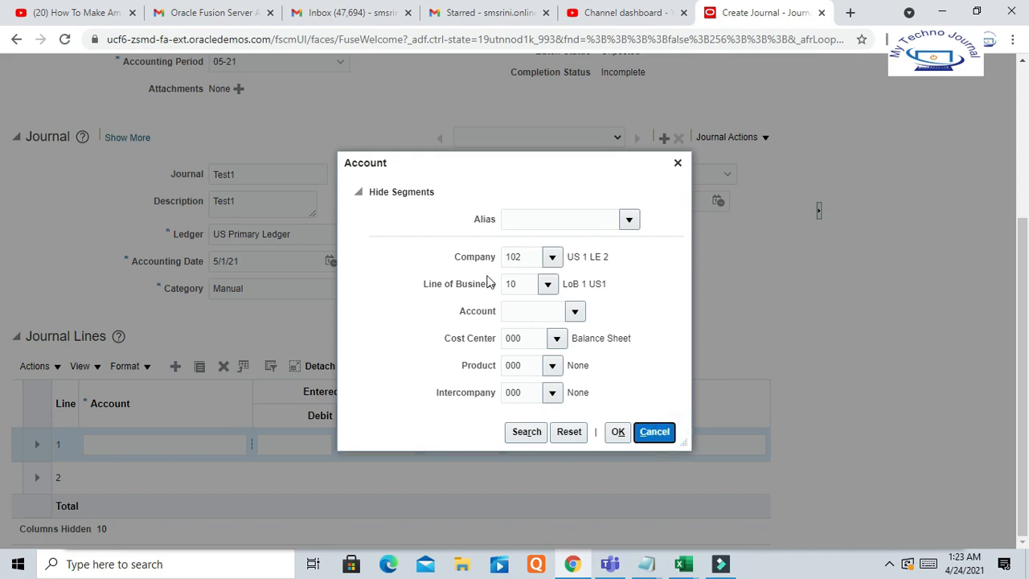
click(678, 164)
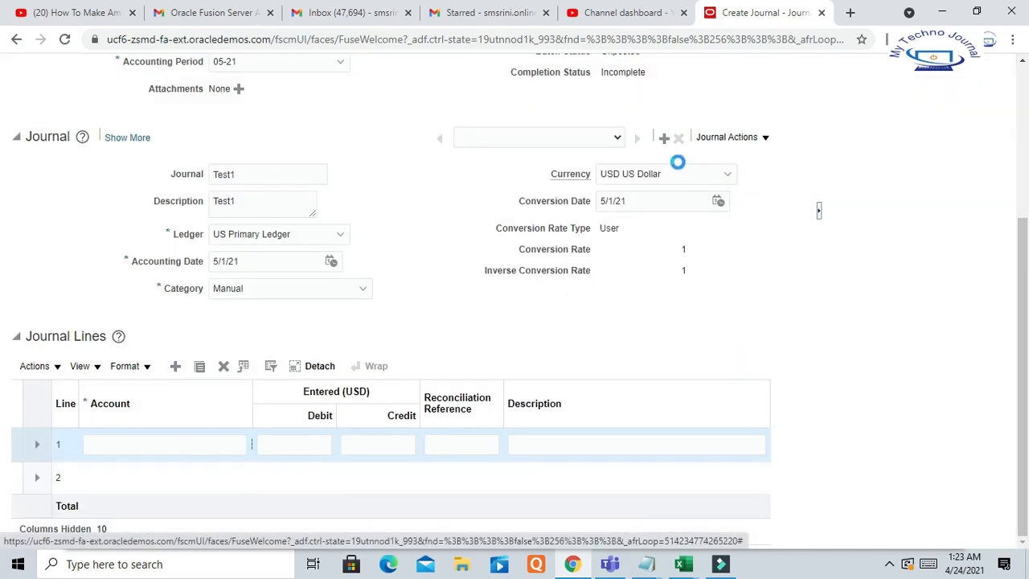
scroll(742, 184, up, 3)
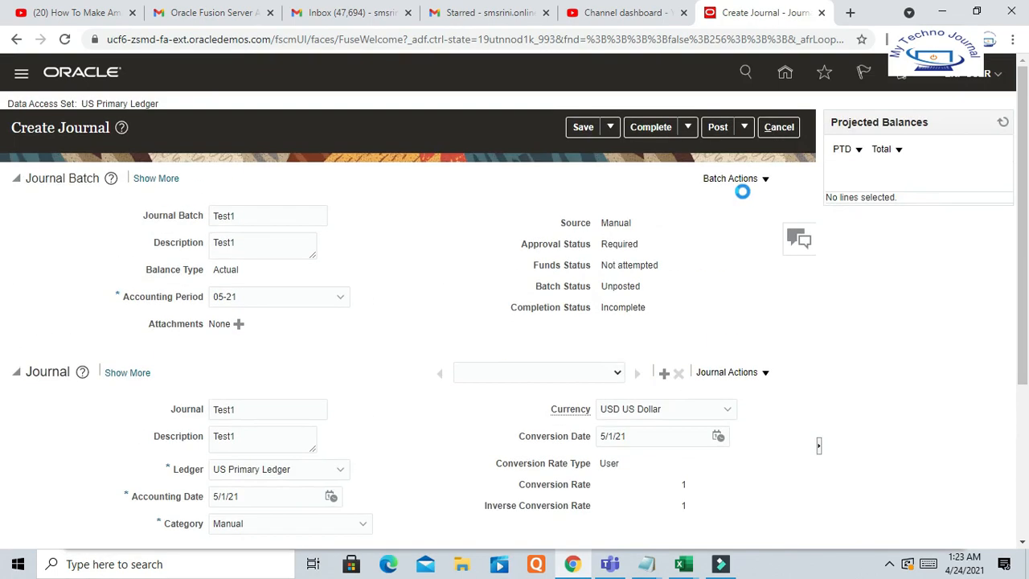
click(780, 127)
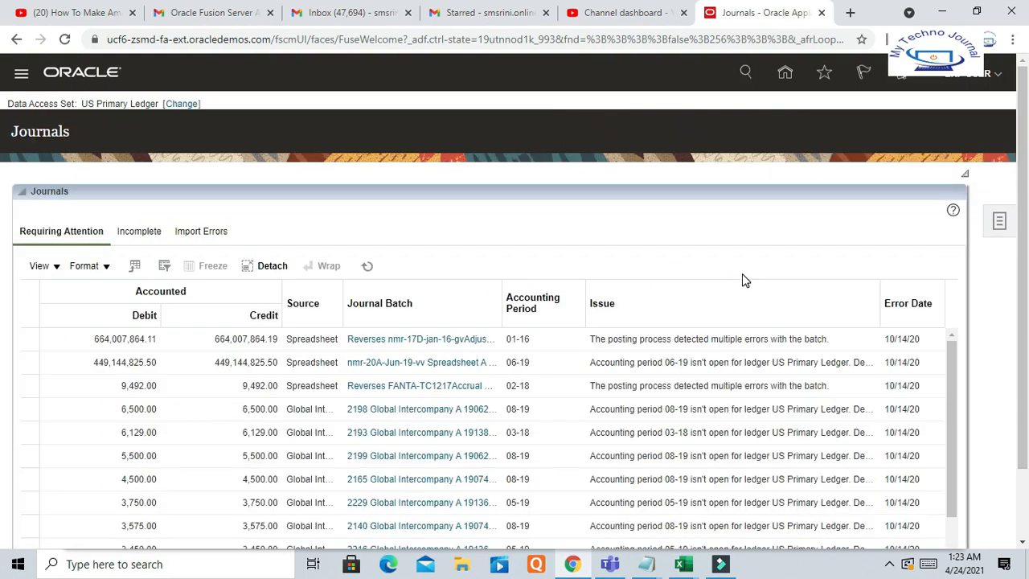
Step: Open the Oracle home page in a new browser tab and go to Setup and Maintenance
right_click(785, 73)
click(809, 84)
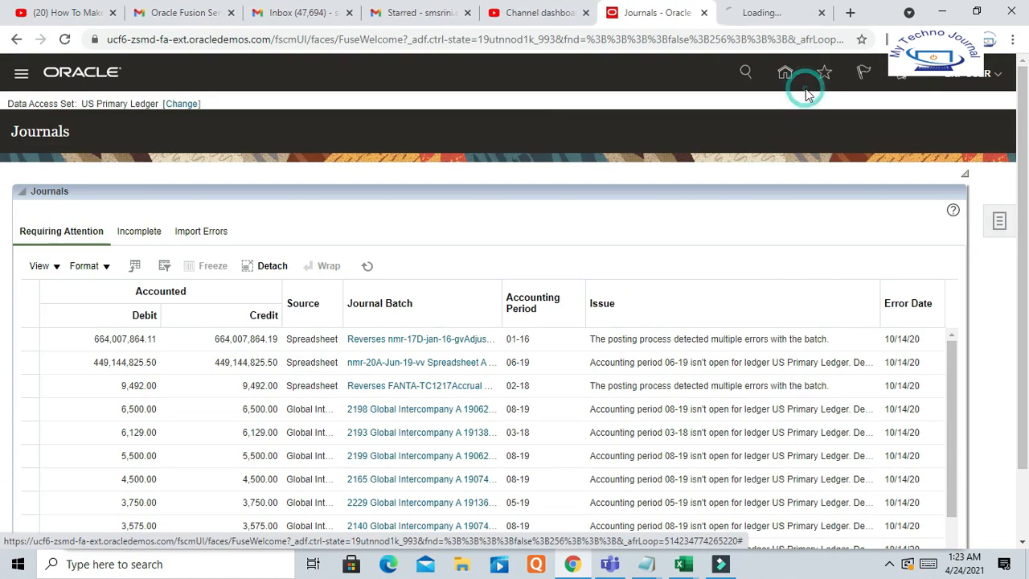
click(776, 13)
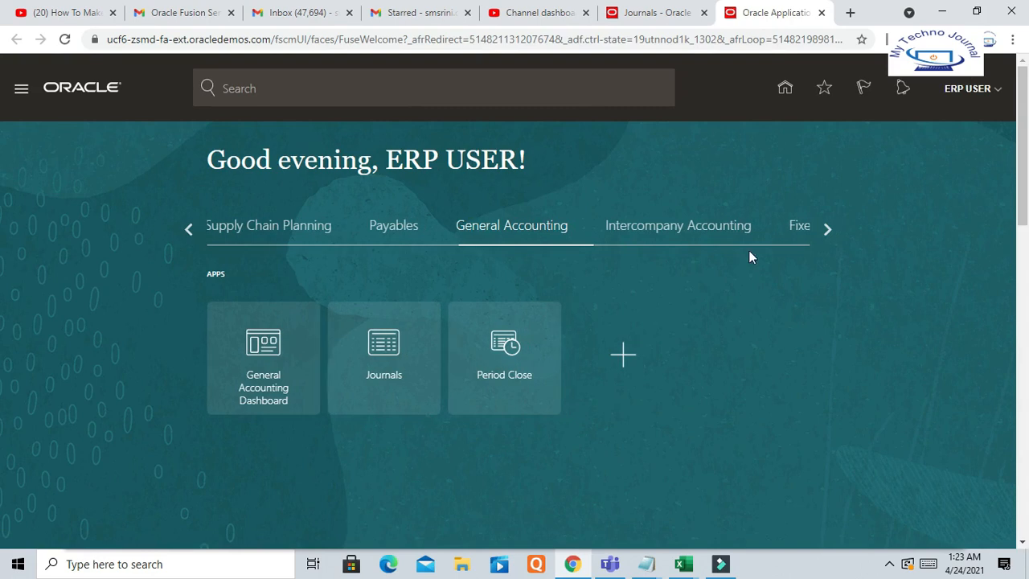
click(828, 228)
click(828, 228)
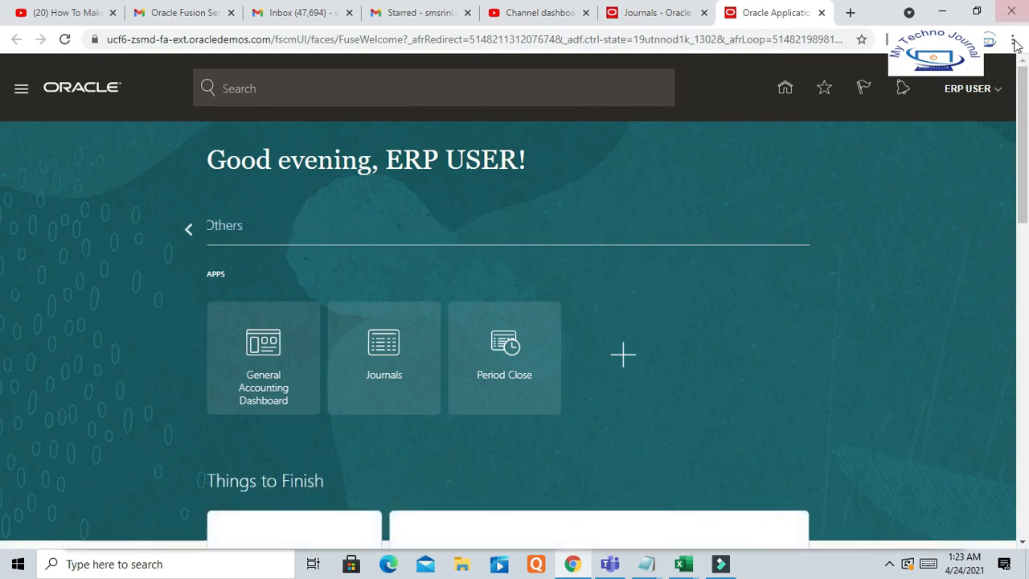
click(993, 95)
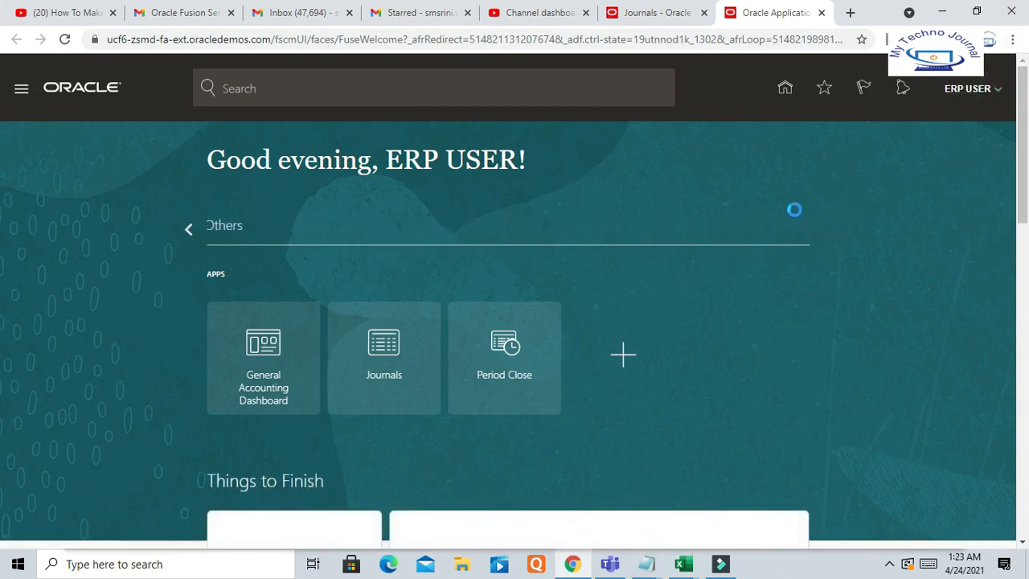
click(770, 313)
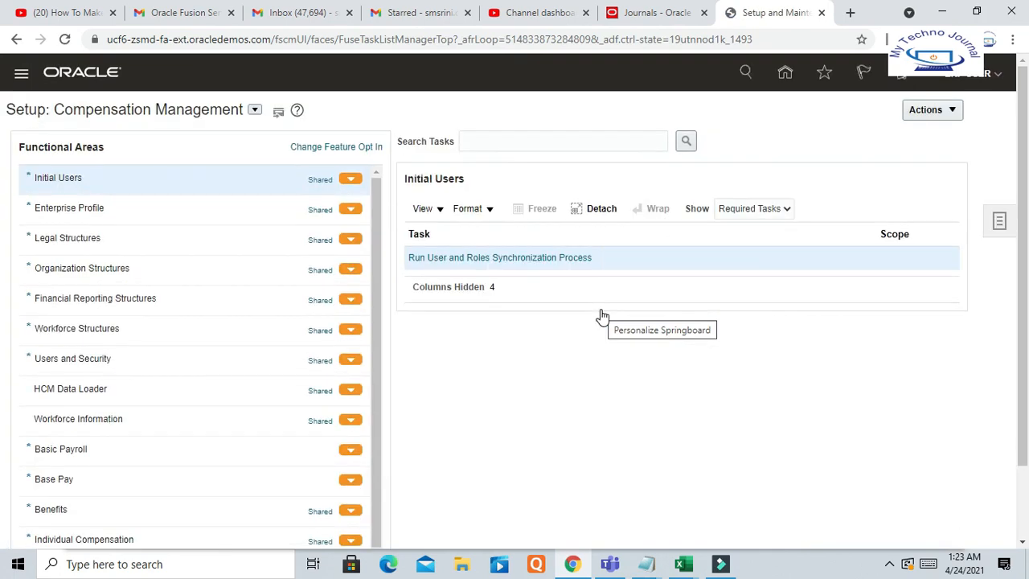
Step: Show all tasks for Initial Users and switch the setup offering to Financials
click(790, 213)
click(778, 223)
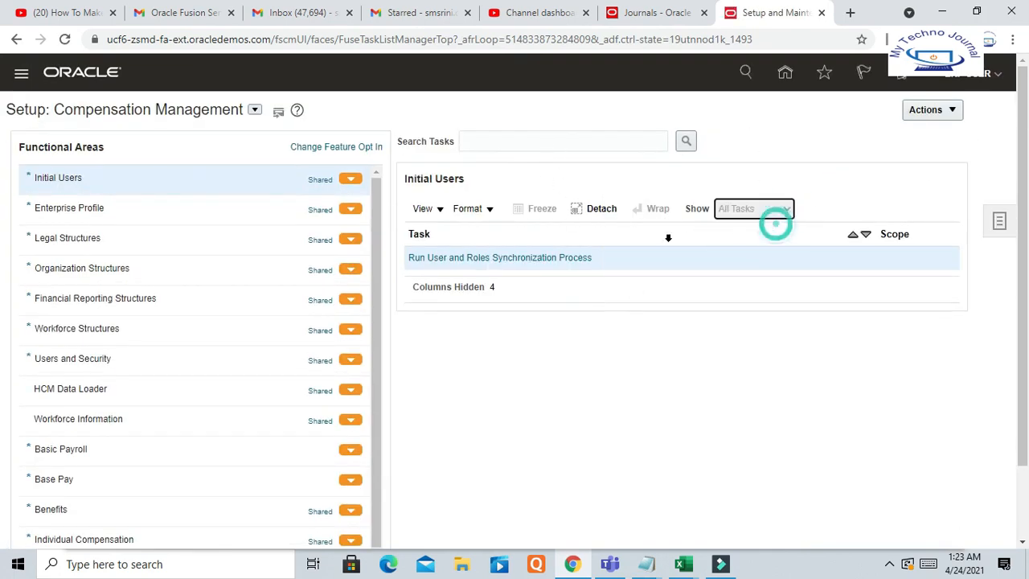
click(254, 110)
click(286, 213)
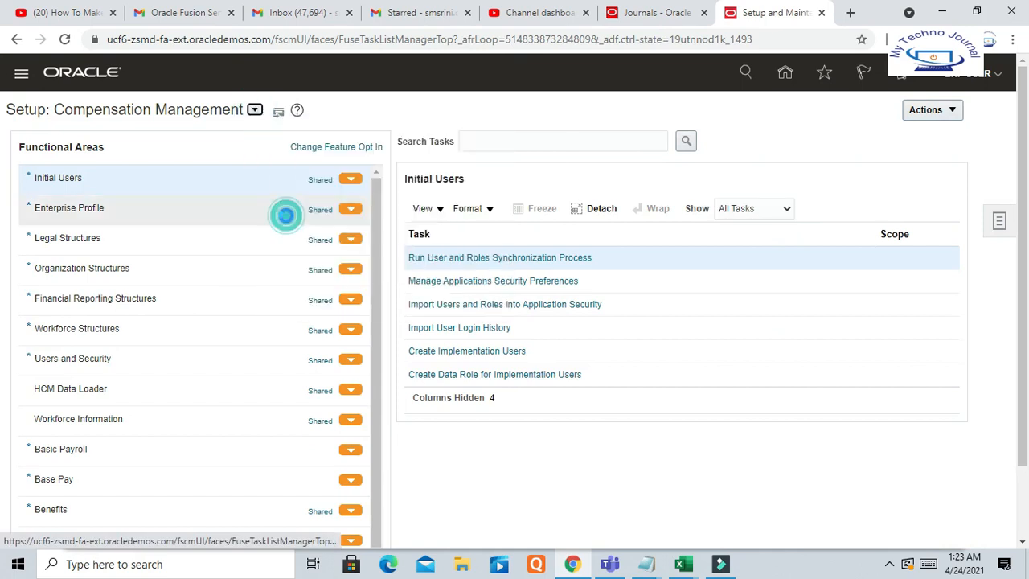
Step: Search the setup tasks for Manage Chart and open Manage Chart of Accounts Structure Instances
click(594, 139)
click(545, 174)
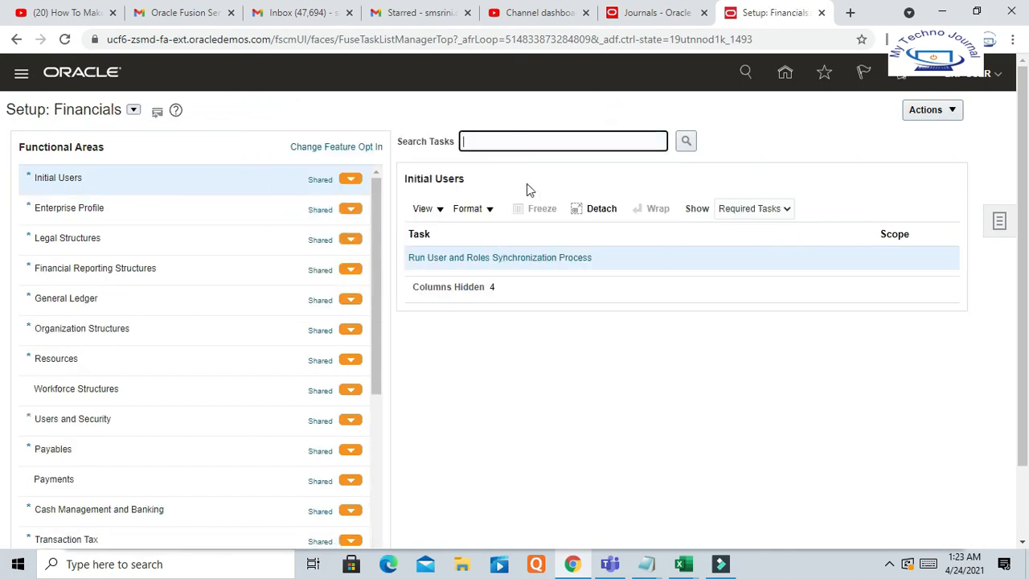
click(504, 134)
click(510, 171)
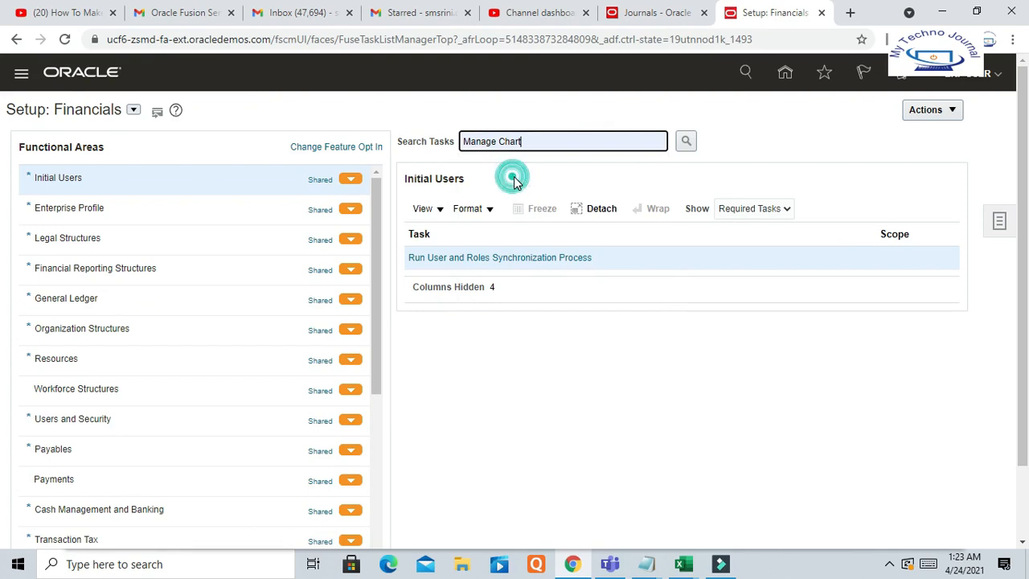
click(686, 141)
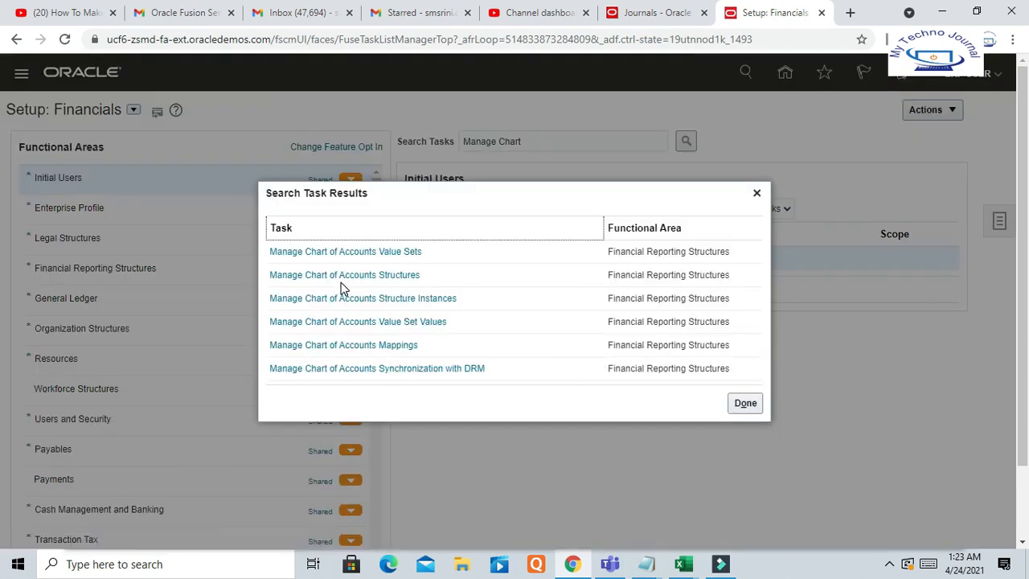
click(436, 299)
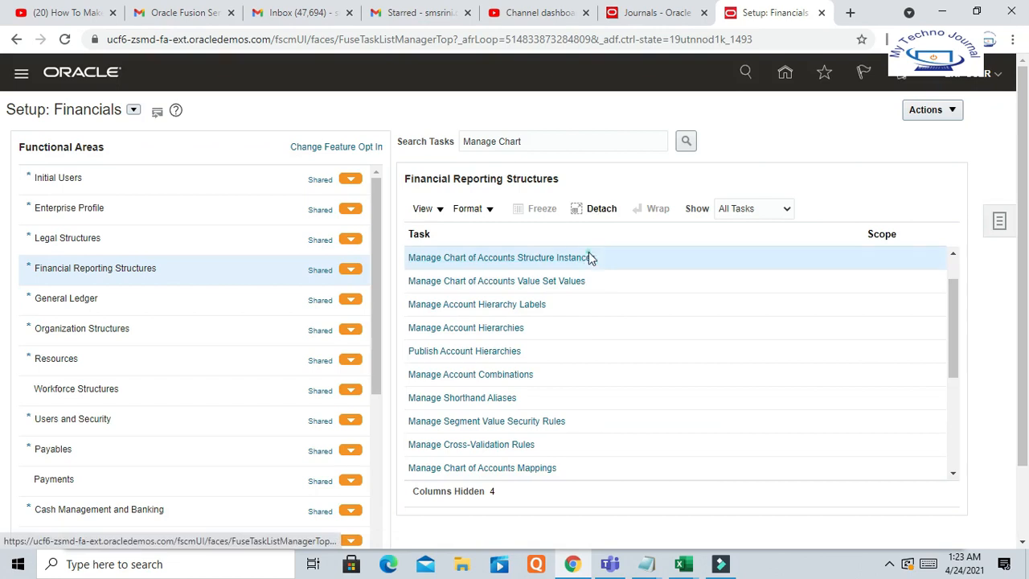
click(582, 257)
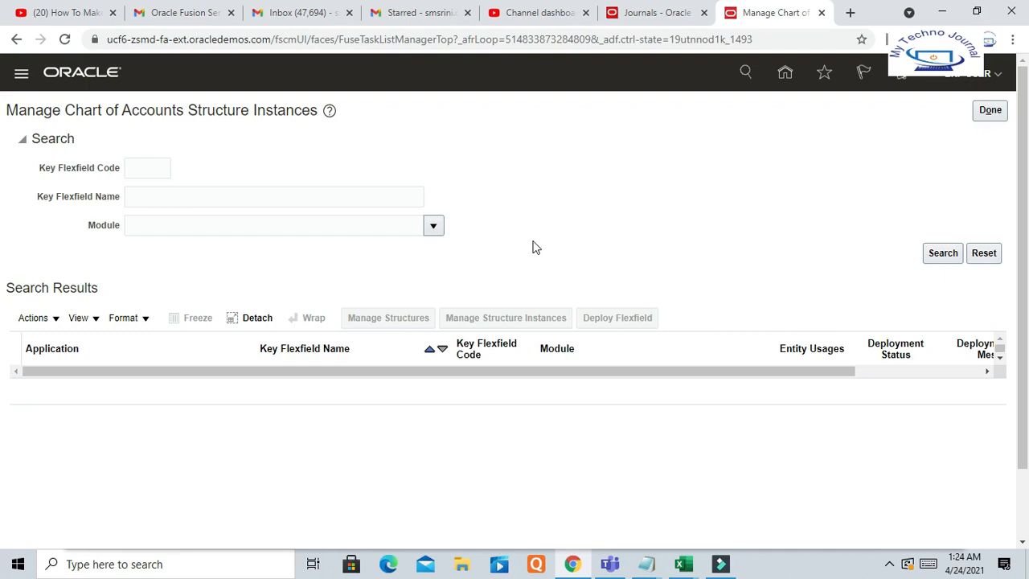
Step: Search the key flexfields for the General Ledger module and open the structure instances of the Accounting Flexfield
click(433, 226)
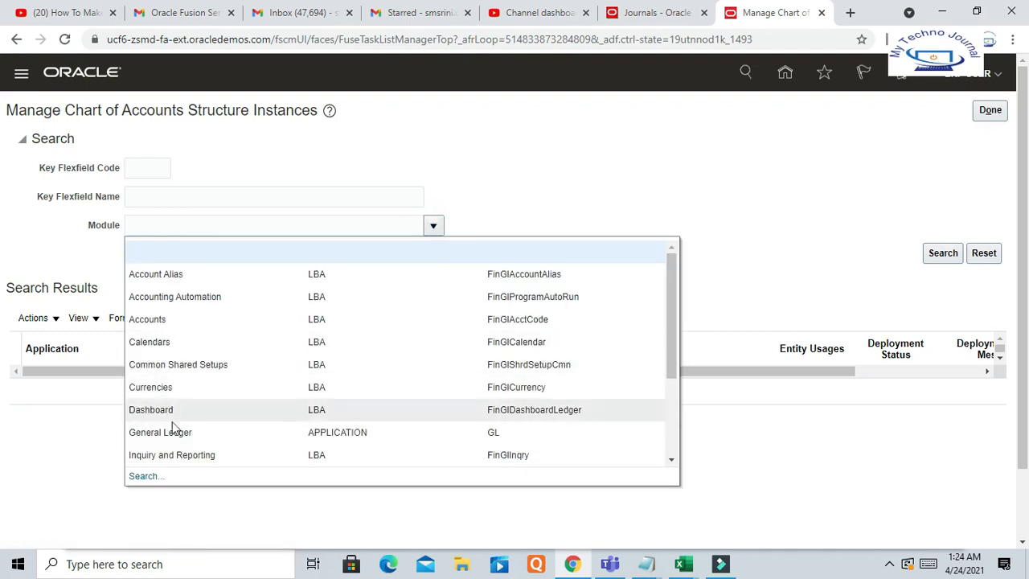
click(174, 431)
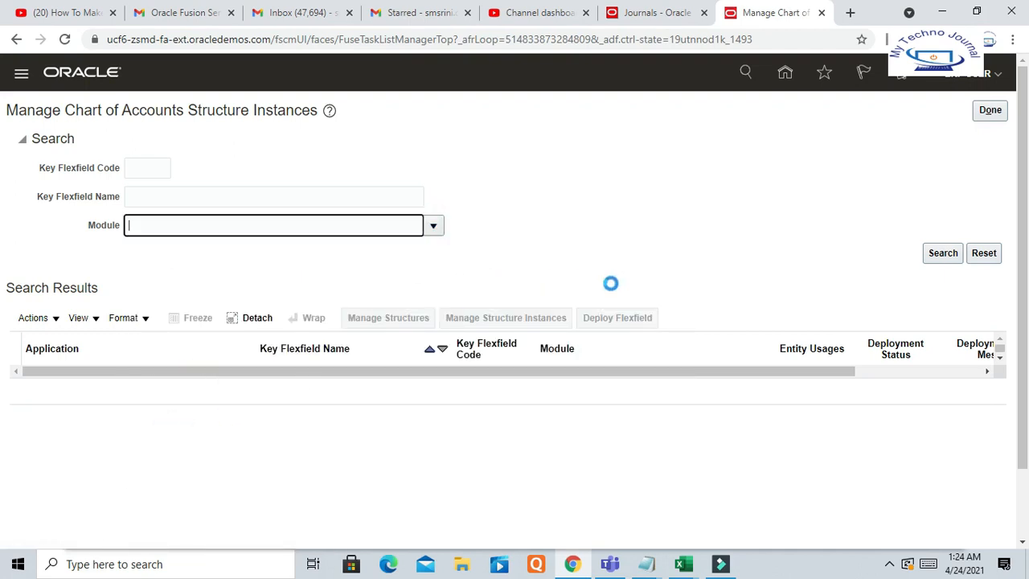
click(944, 252)
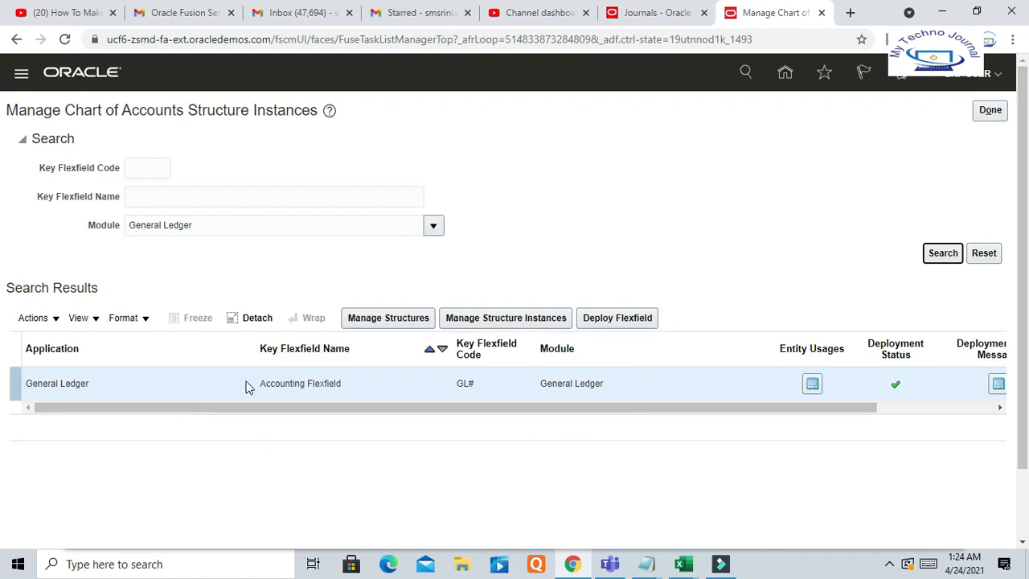
click(121, 392)
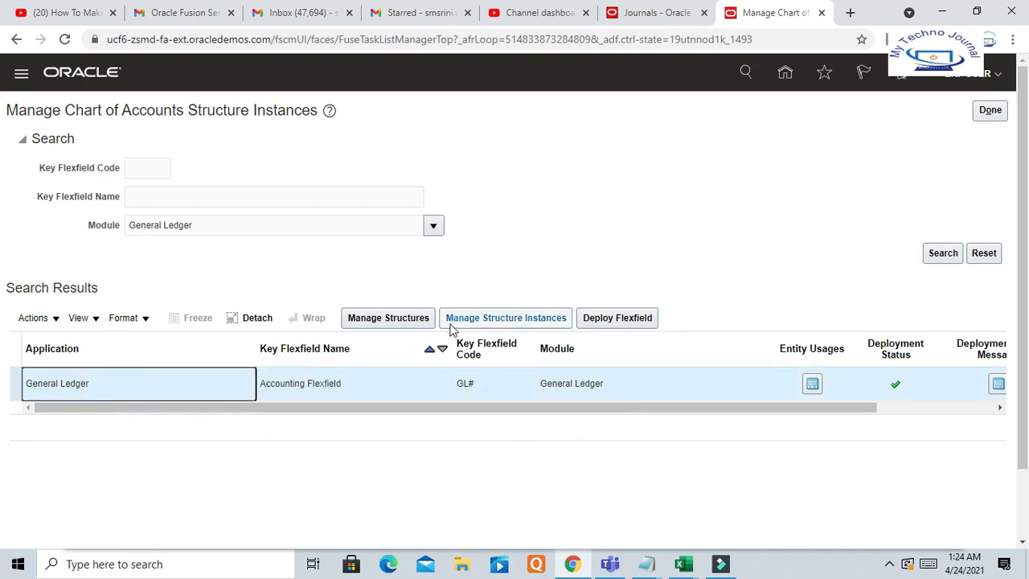
click(487, 322)
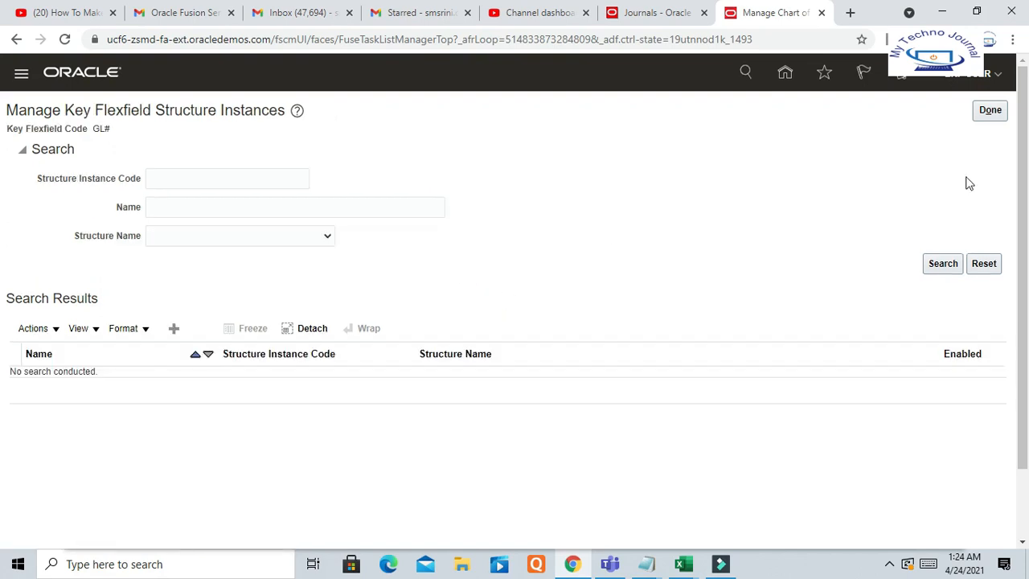
Step: List all key flexfield structure instances with an unfiltered search and look through them
click(943, 264)
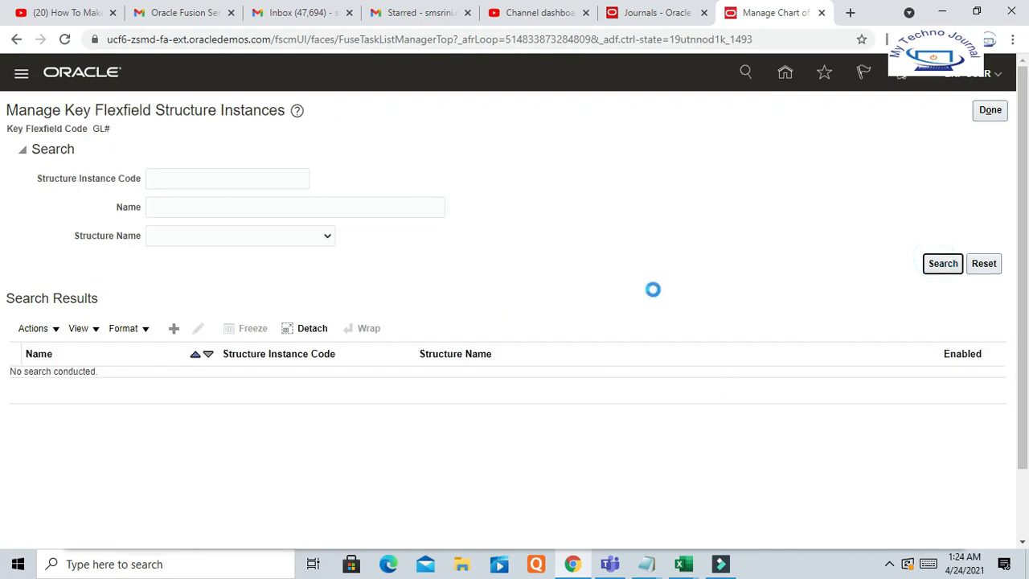
scroll(702, 241, down, 2)
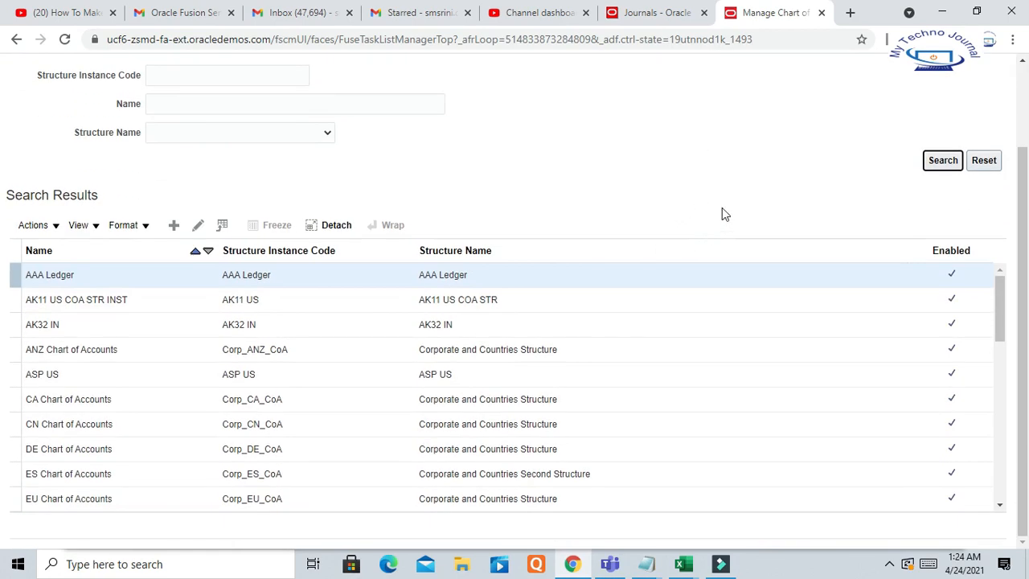
drag(1028, 158, 1005, 169)
scroll(518, 168, up, 1)
scroll(518, 169, down, 1)
scroll(518, 173, up, 2)
Step: Search the structure instances by the name US and open US Chart of Accounts for editing
click(196, 178)
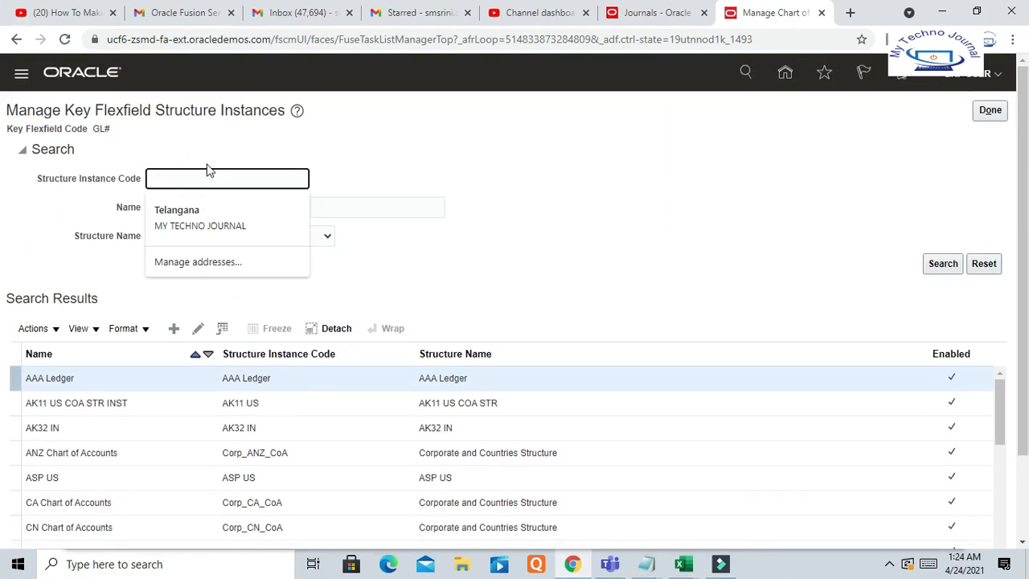
key(Tab)
text(US)
key(Return)
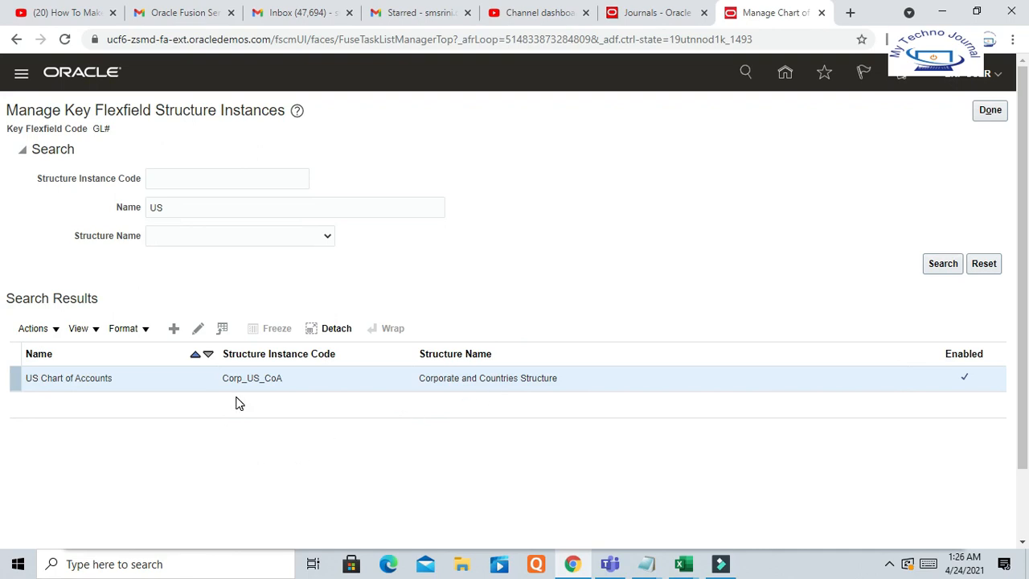
click(75, 383)
click(199, 328)
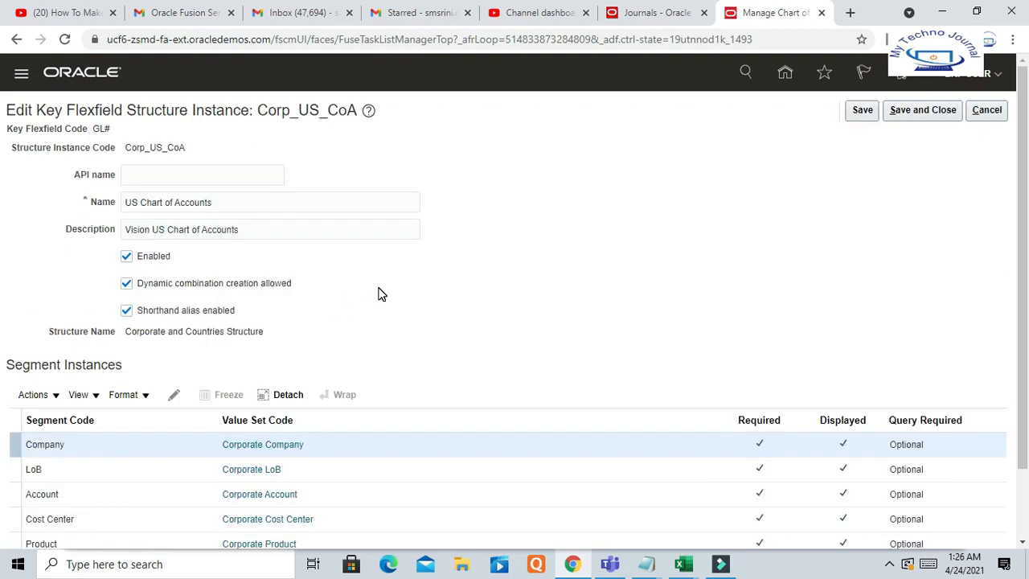
Step: Review the segment instances of the US Chart of Accounts, then open the Company segment's Corporate Company value set and examine its flexfield usages
scroll(608, 214, down, 1)
scroll(607, 215, up, 1)
scroll(608, 215, down, 1)
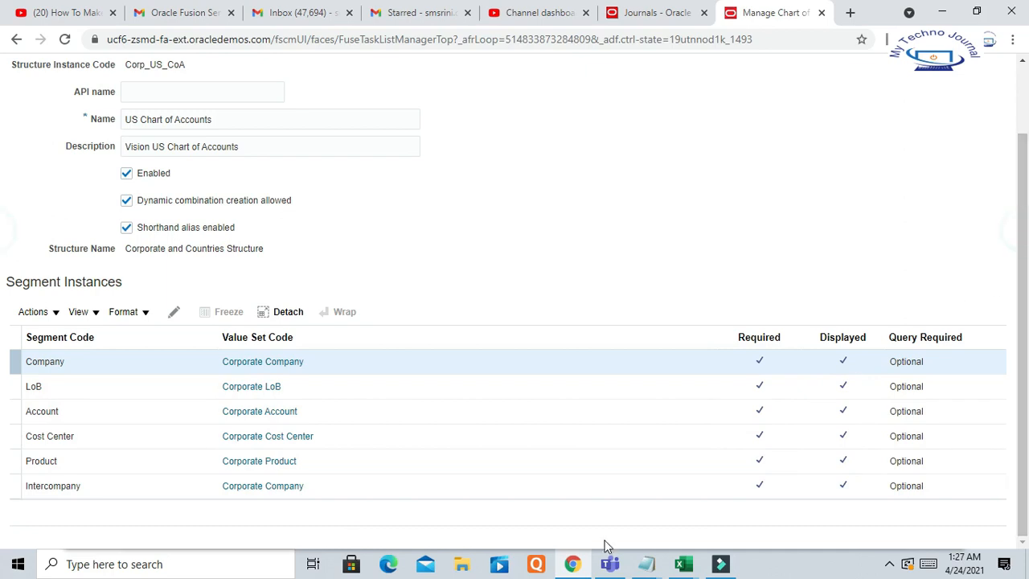
scroll(428, 245, up, 1)
scroll(430, 245, down, 1)
click(225, 362)
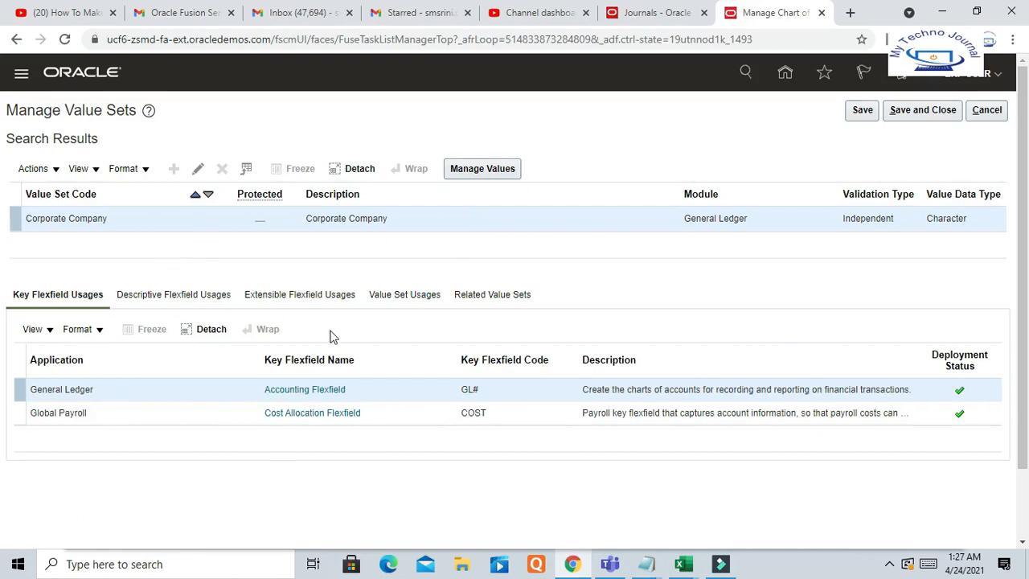
scroll(333, 336, down, 1)
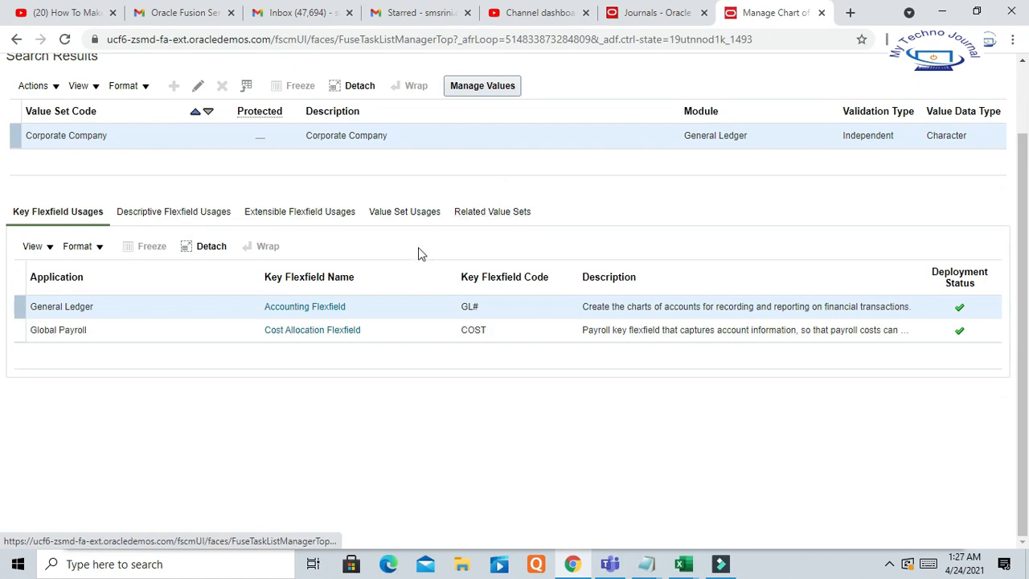
scroll(551, 218, up, 1)
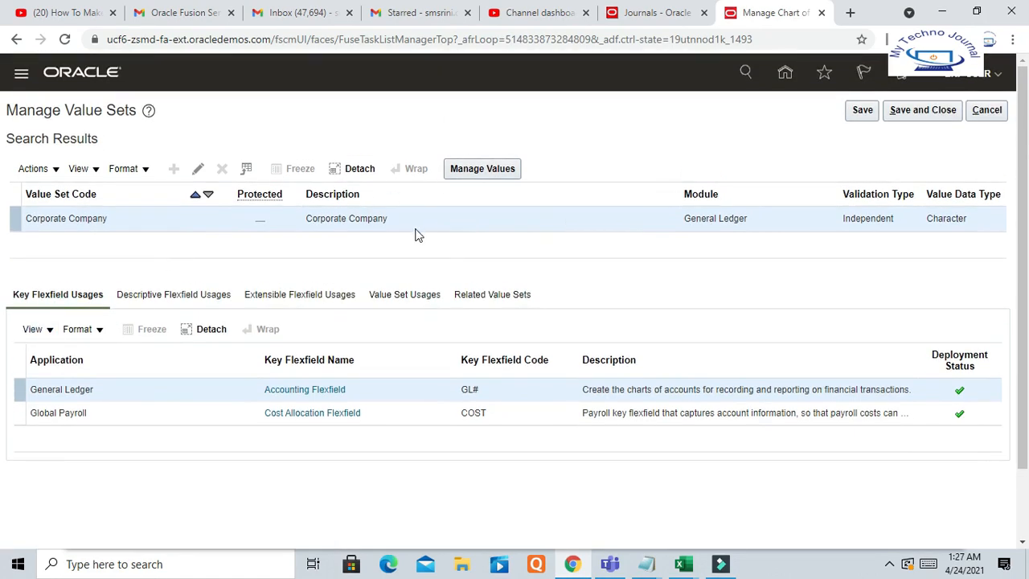
Step: Add Corporate Cost Center, found by searching value set codes for Cor, as a related value set of Corporate Company and save the relationship
click(489, 295)
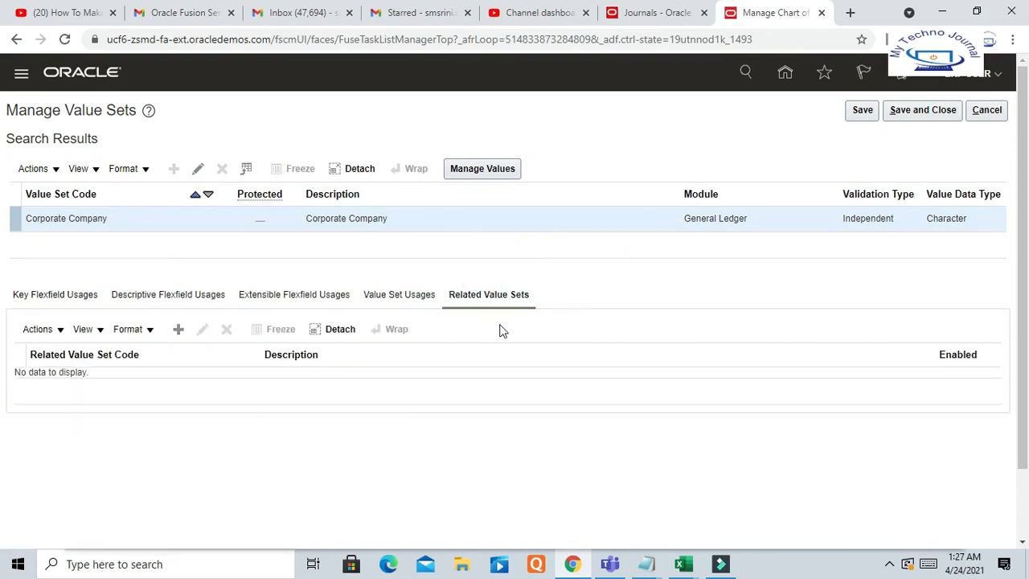
click(178, 329)
click(138, 279)
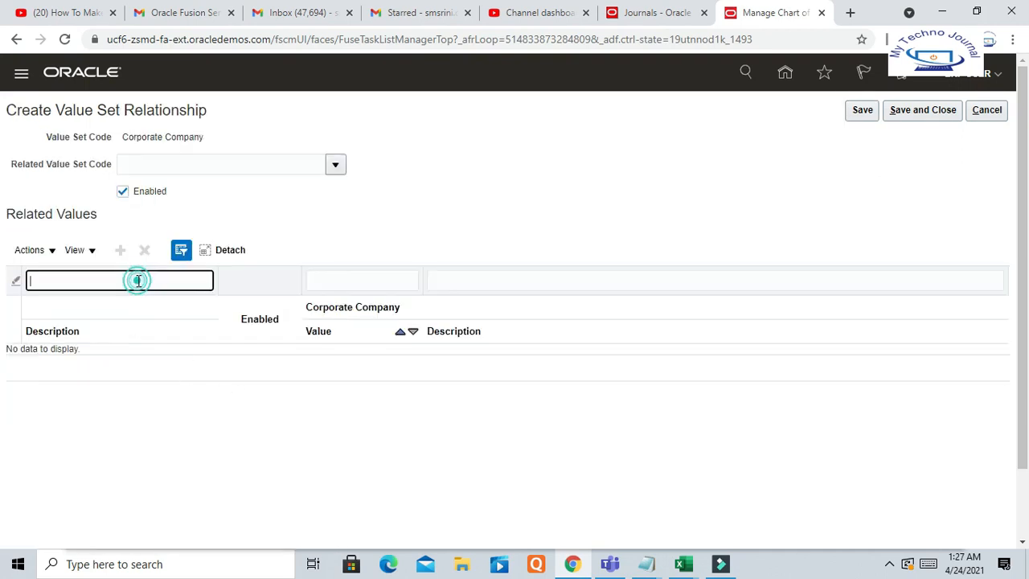
click(335, 166)
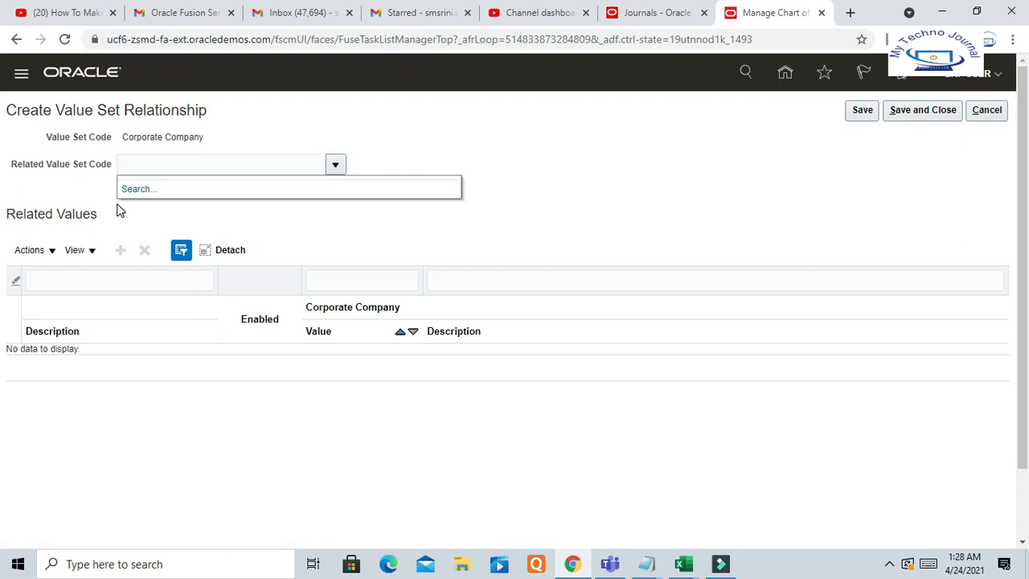
click(134, 190)
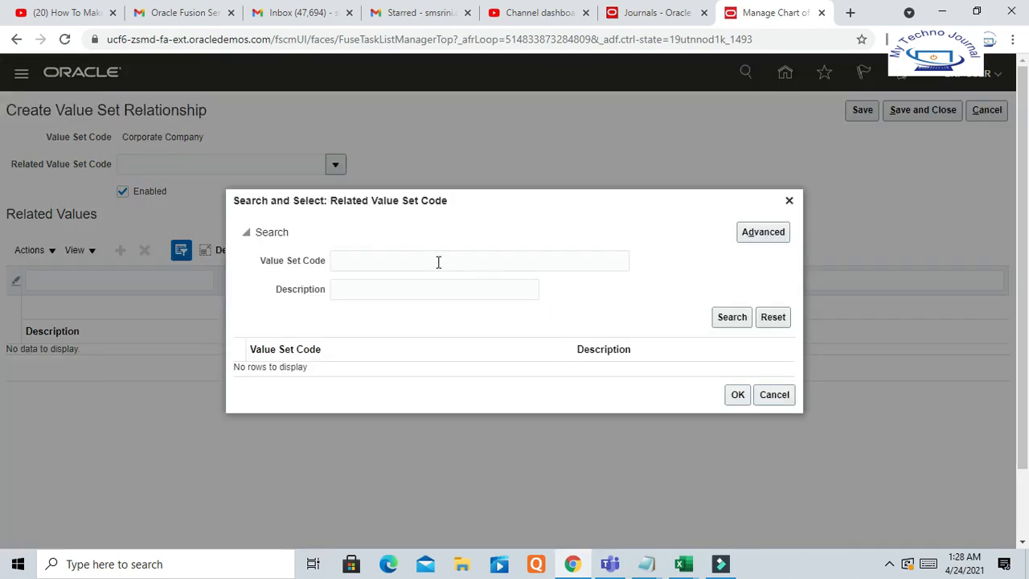
click(439, 261)
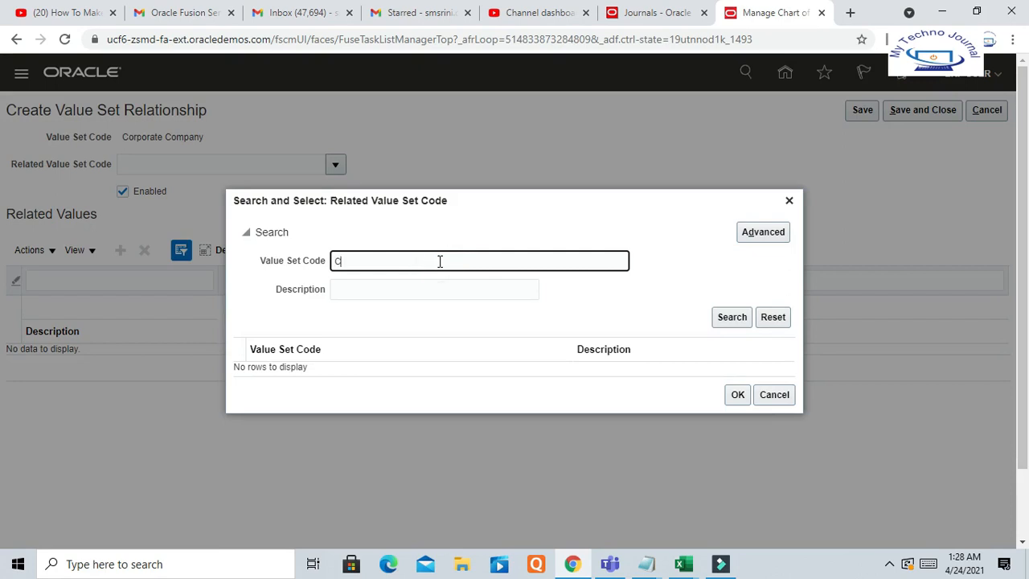
click(734, 319)
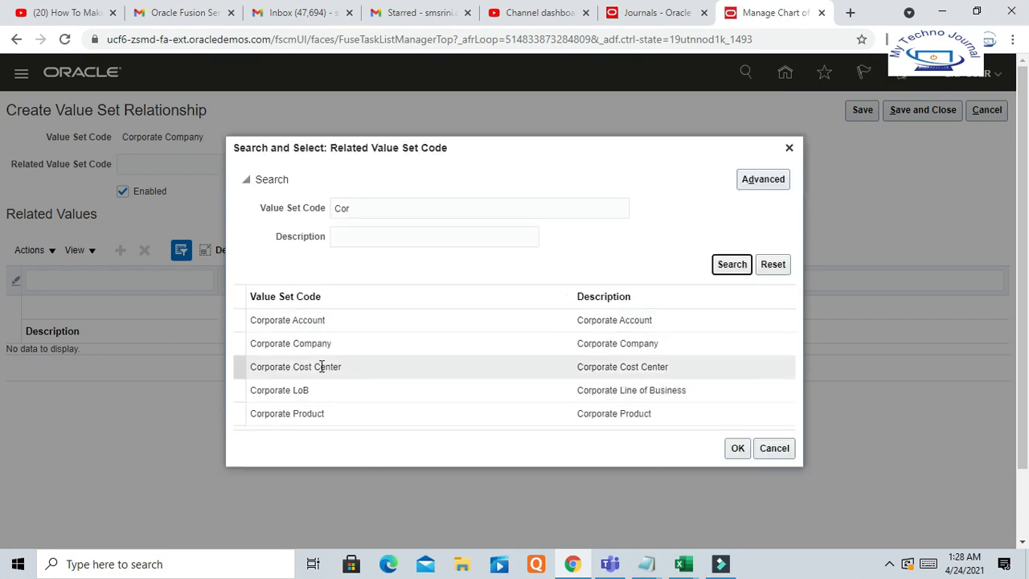
click(321, 367)
click(736, 448)
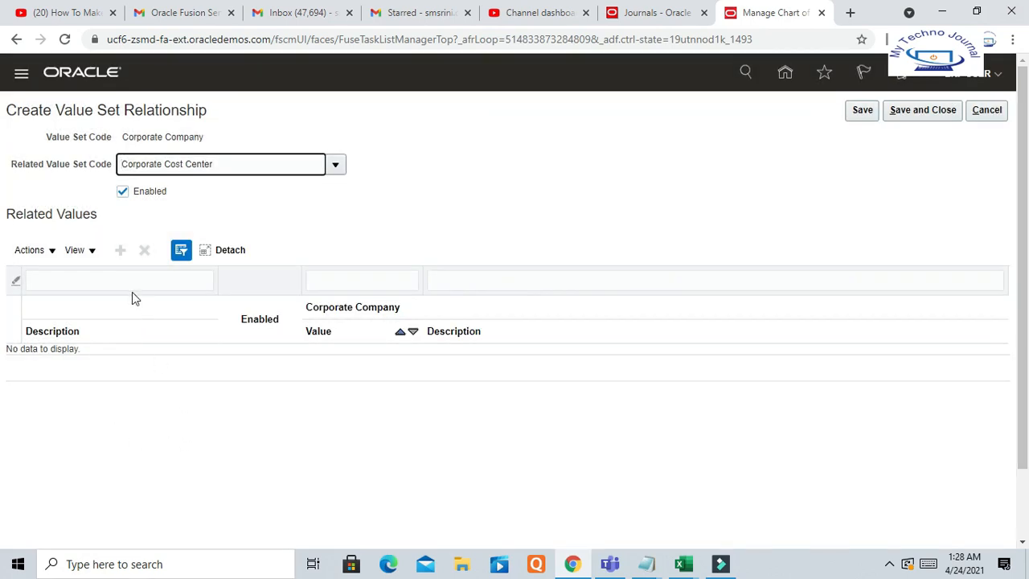
click(923, 111)
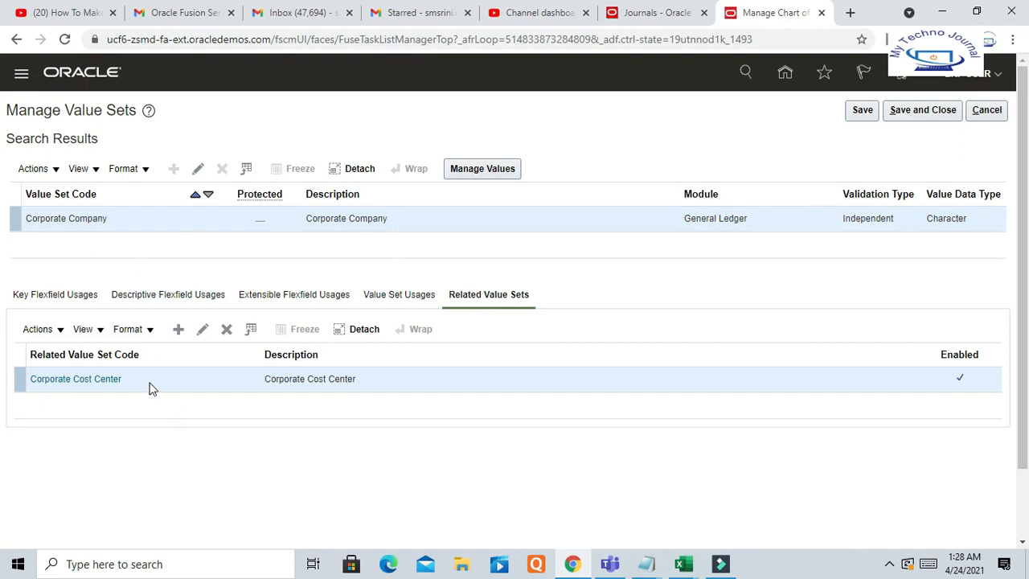
Step: Start another value set relationship for Corporate Company and search the related value set codes for Prod
click(178, 329)
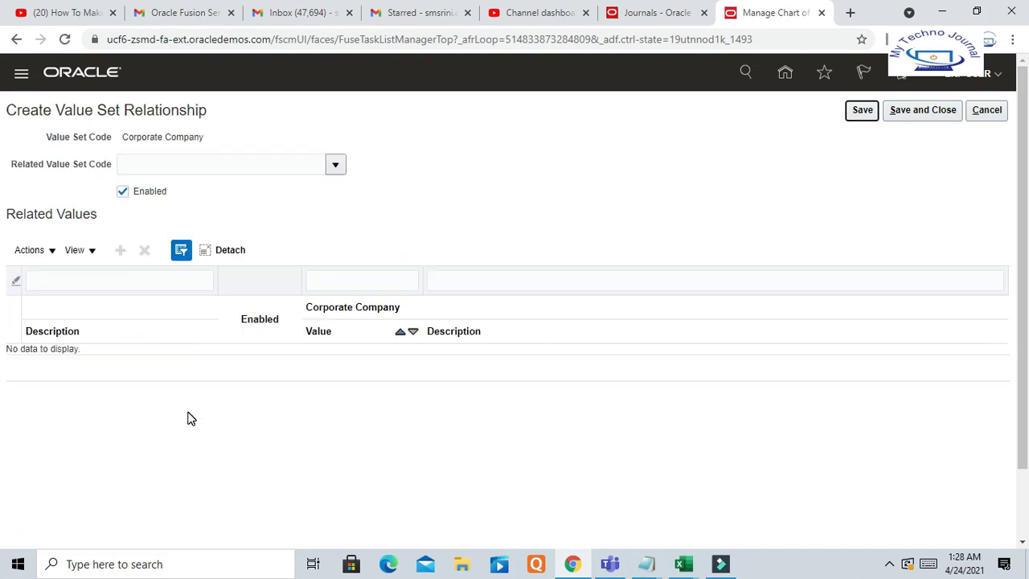
click(239, 173)
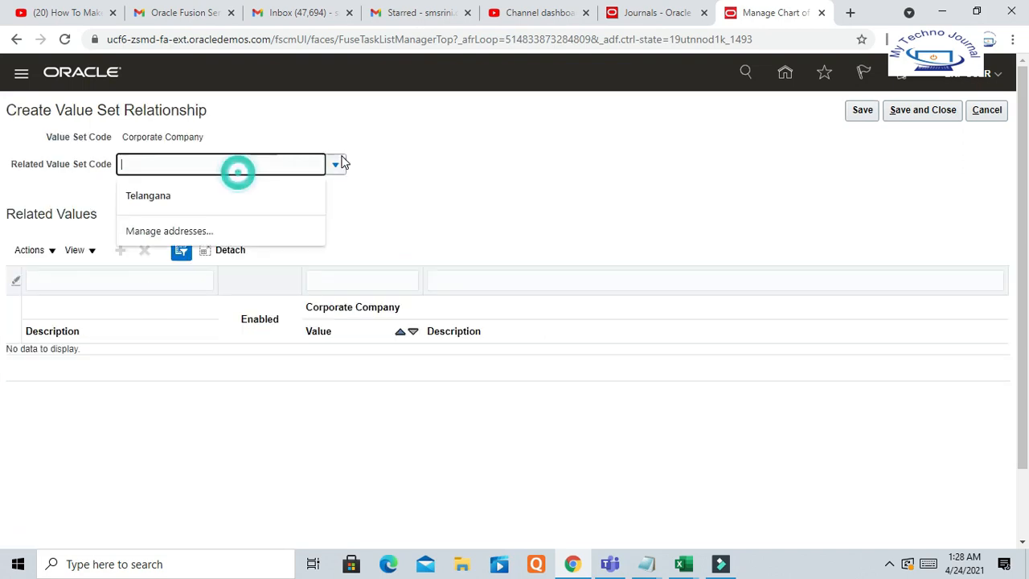
click(334, 166)
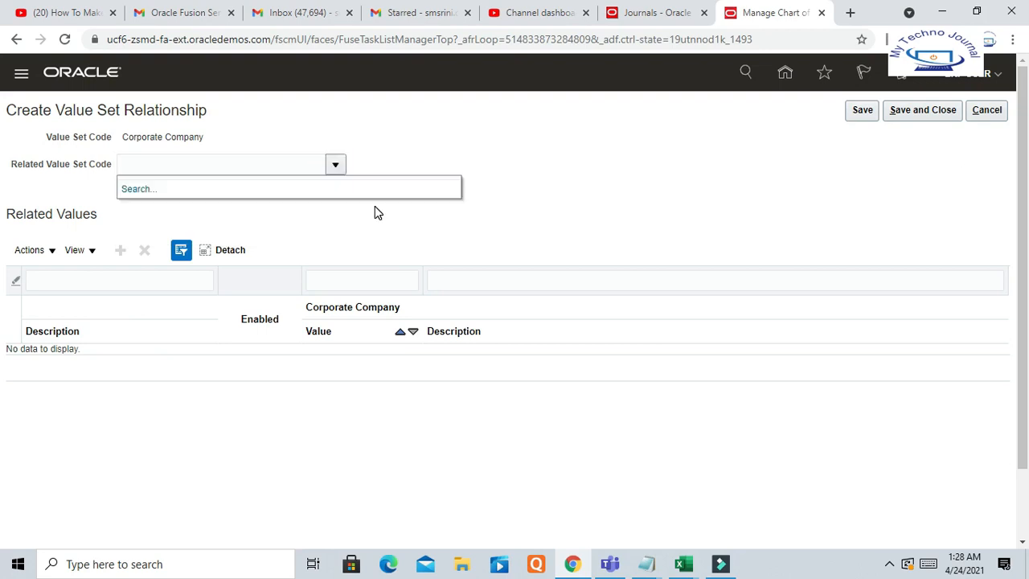
click(147, 193)
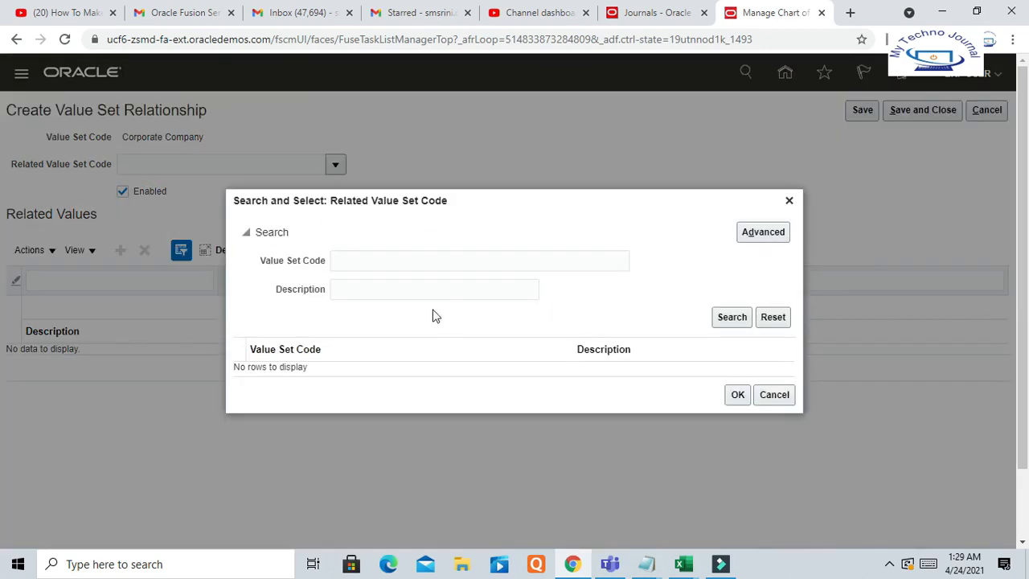
click(412, 266)
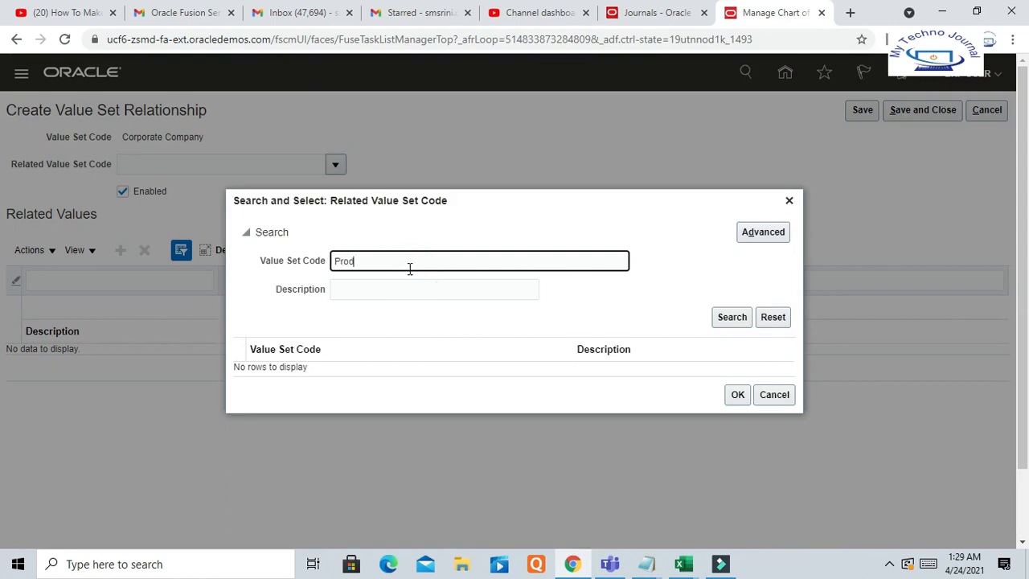
click(745, 318)
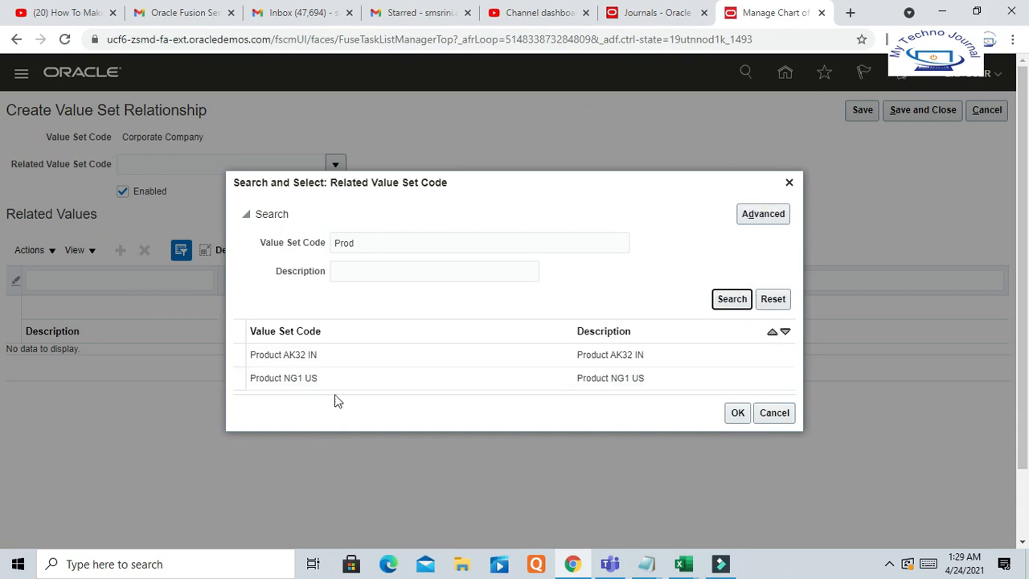
Step: Search the related value set codes for Cor instead, choose Corporate Product, and save and close the relationship
double_click(383, 241)
text(C)
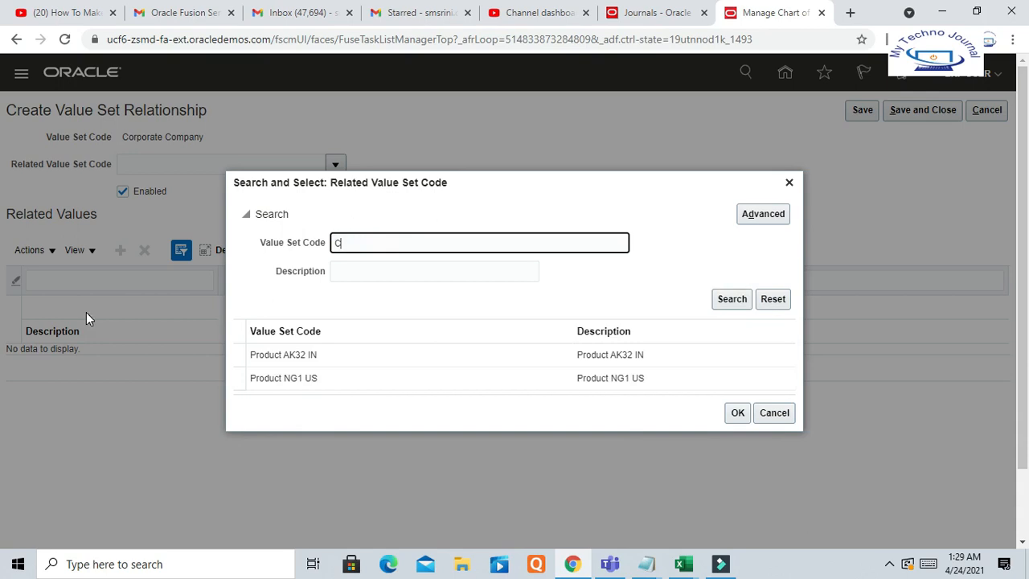
text(or)
click(722, 301)
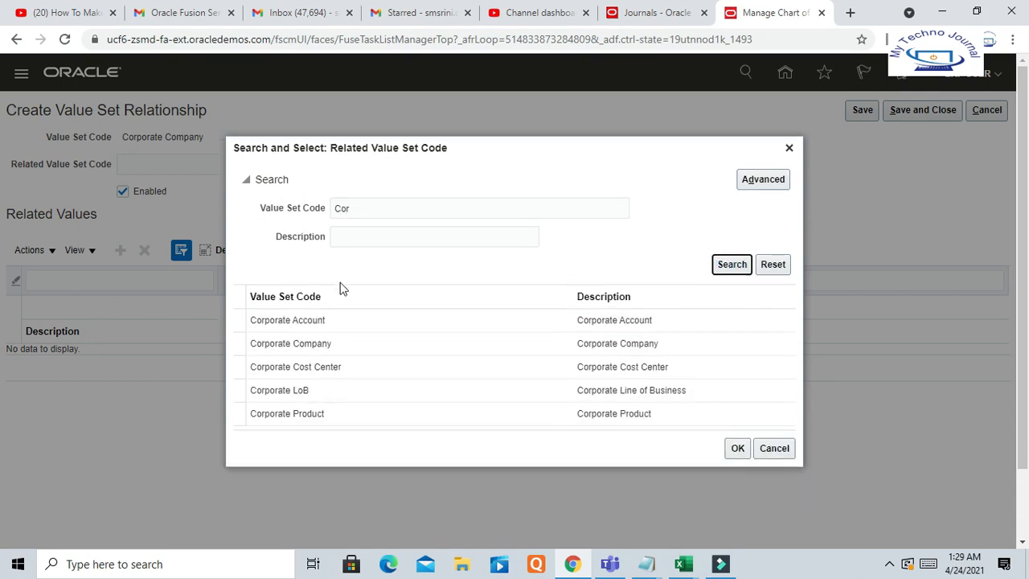
click(322, 413)
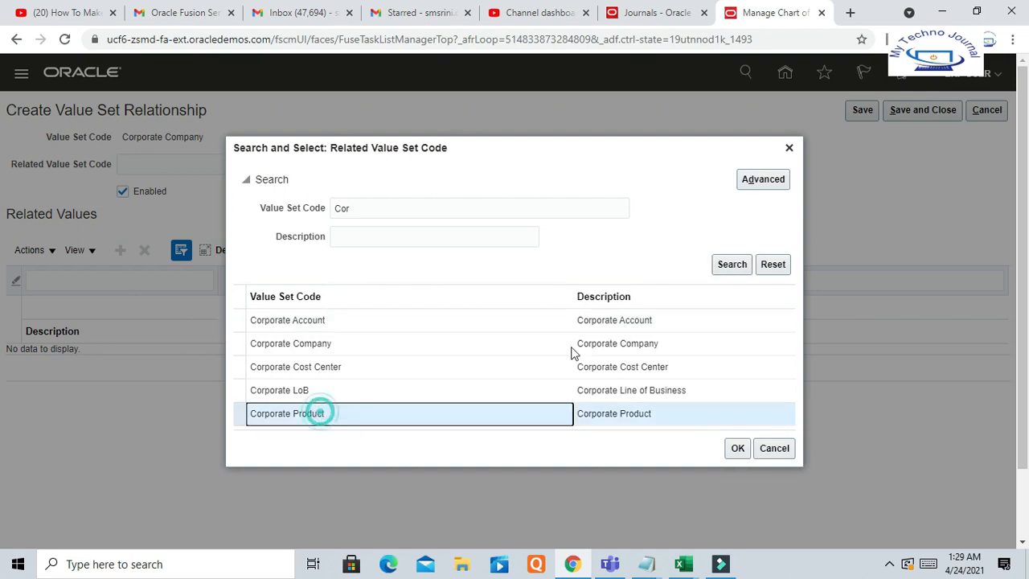
click(739, 449)
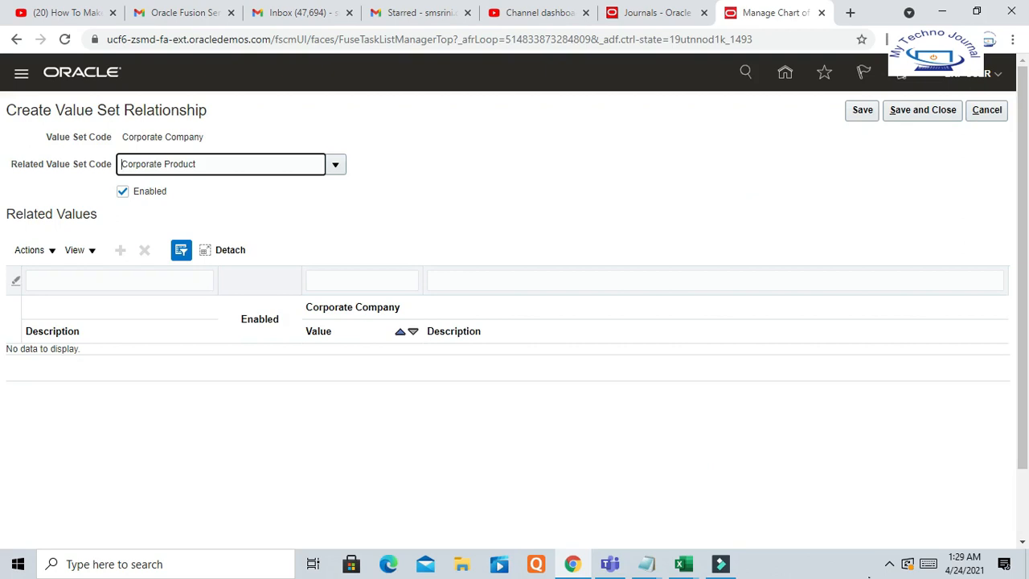
click(890, 564)
click(737, 467)
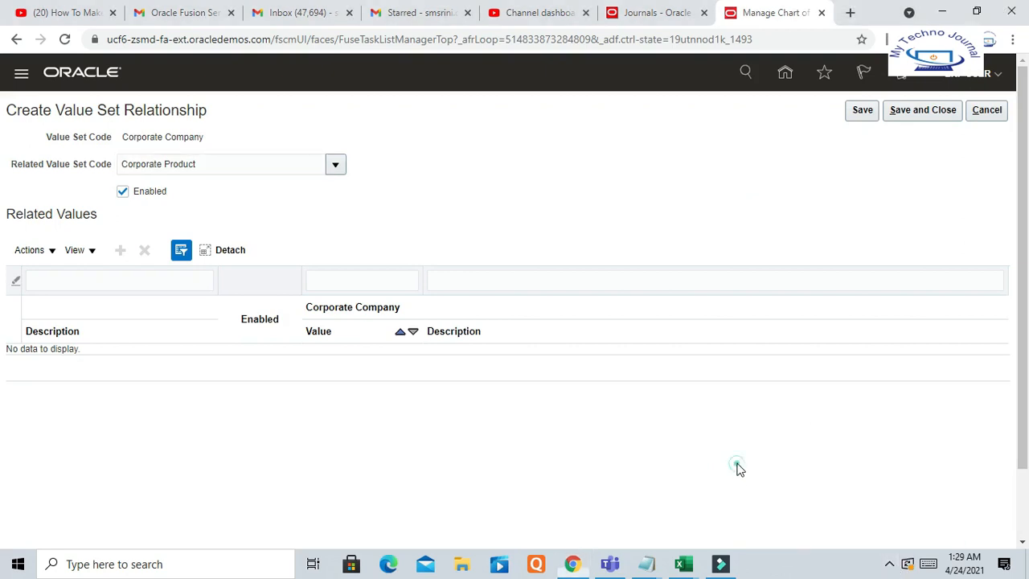
click(929, 116)
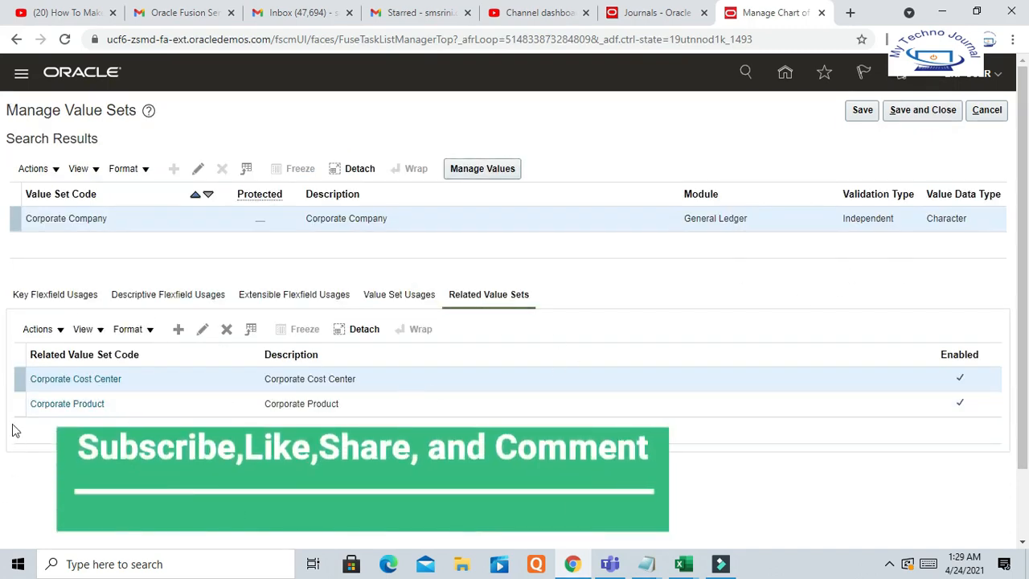
Step: Edit the Corporate Cost Center relationship and add a row relating company 101 to cost center 110, copying the values from Excel's Sheet1
click(21, 373)
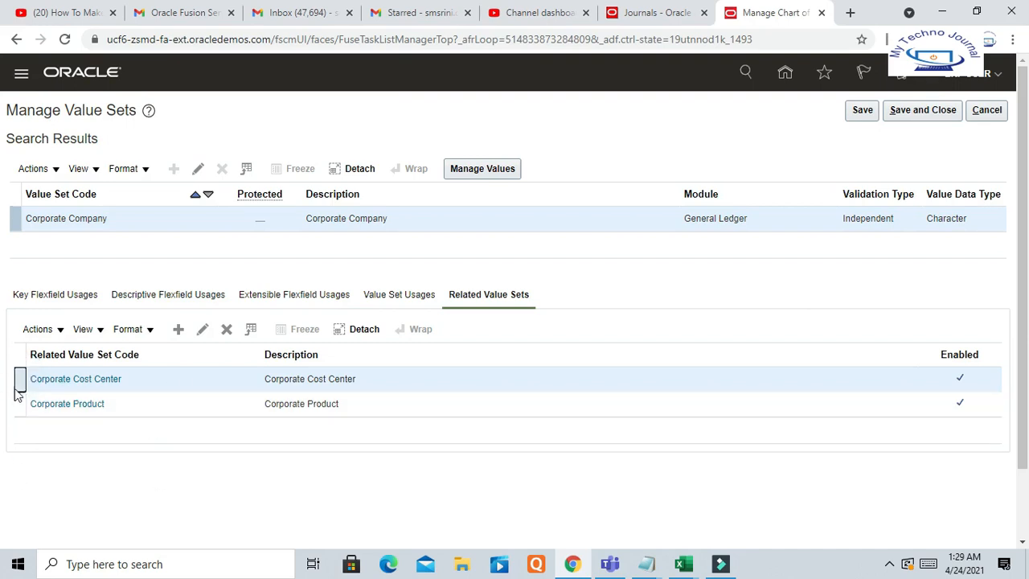
click(203, 329)
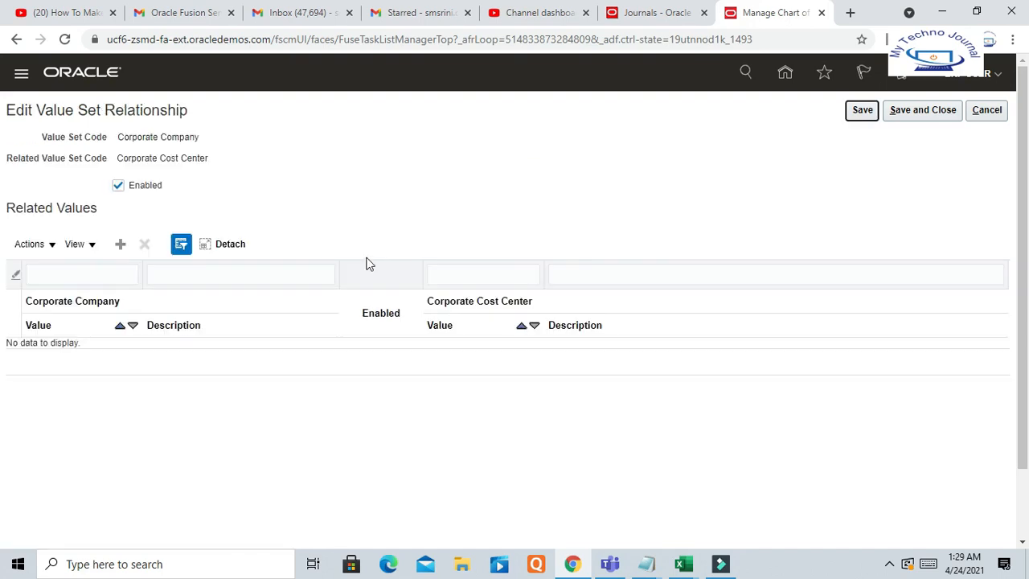
click(121, 246)
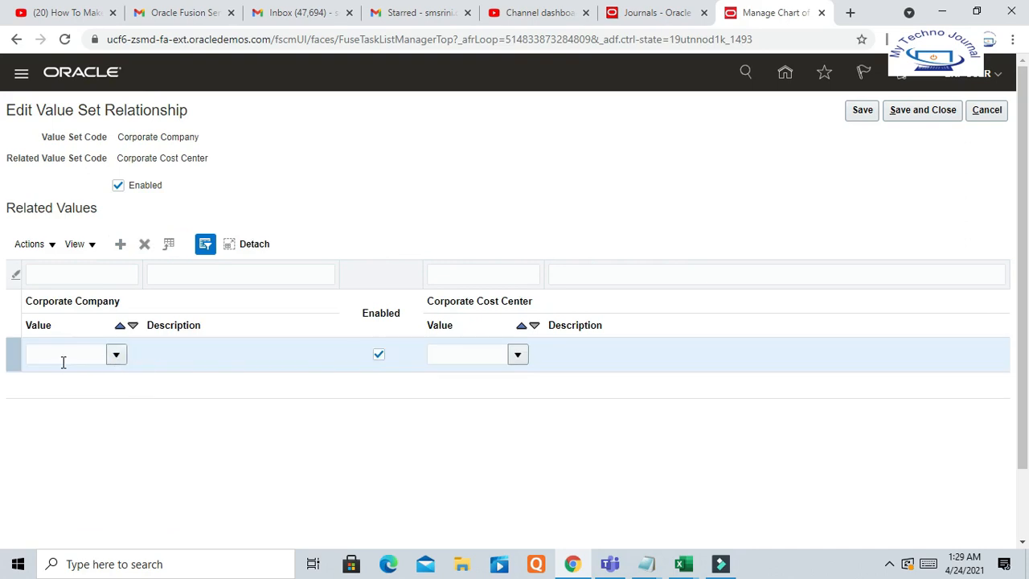
click(69, 352)
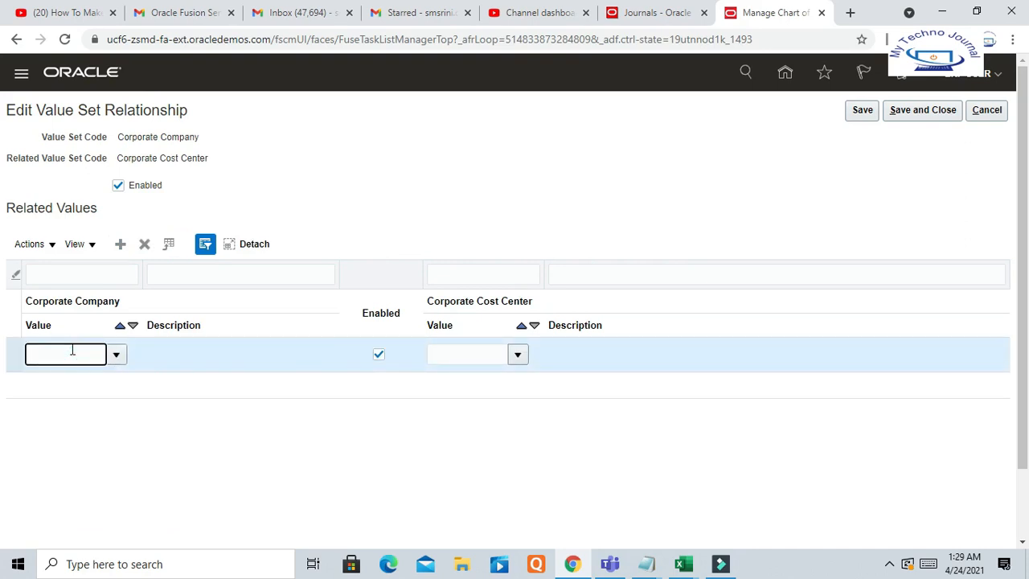
key(alt+Tab)
key(alt+Tab)
key(Tab)
click(474, 354)
key(alt+Tab)
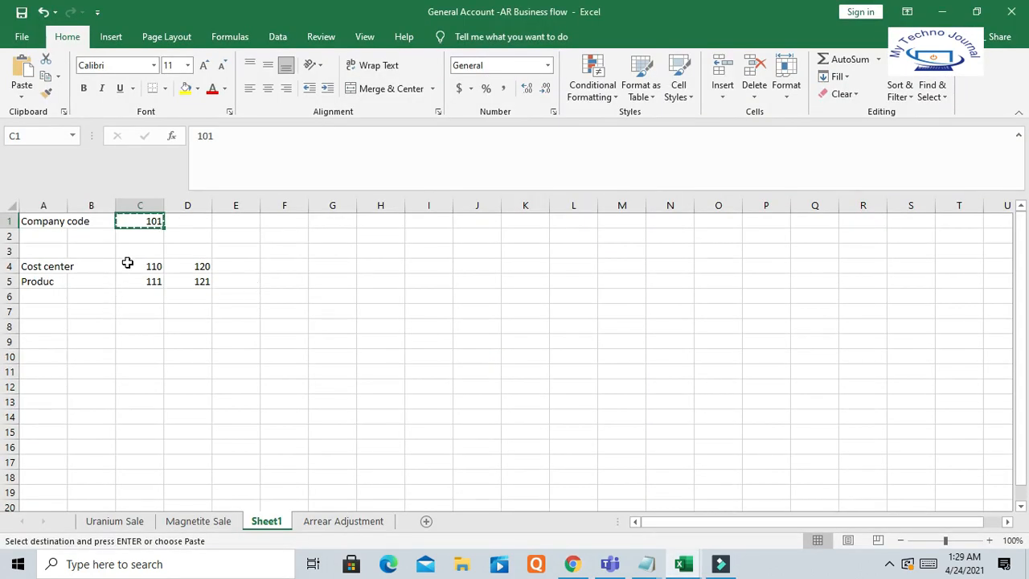
click(133, 266)
key(ctrl+c)
key(alt+Tab)
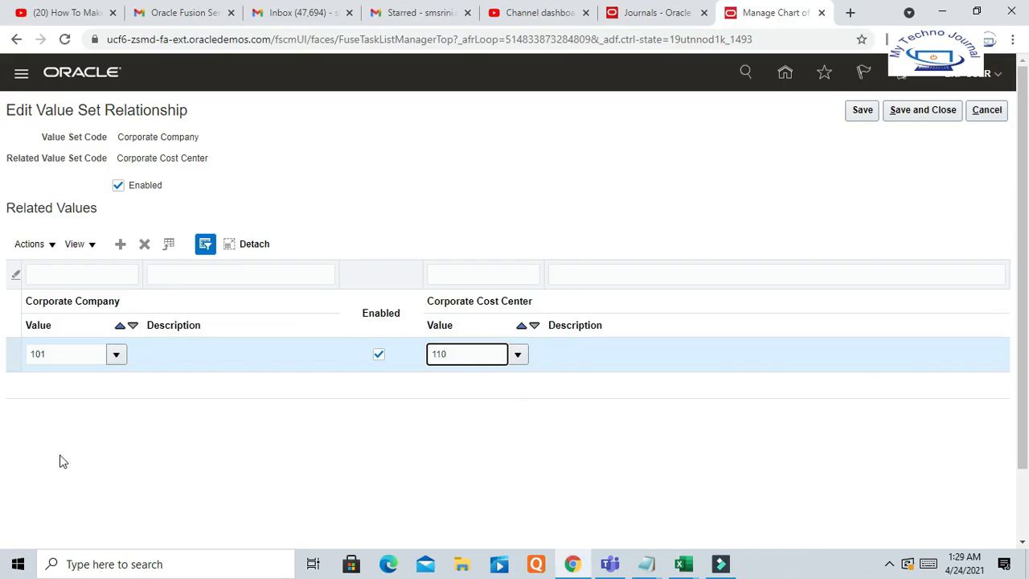
Step: Add a second related-value row pairing company 101 with cost center 120, and save and close the relationship
click(120, 244)
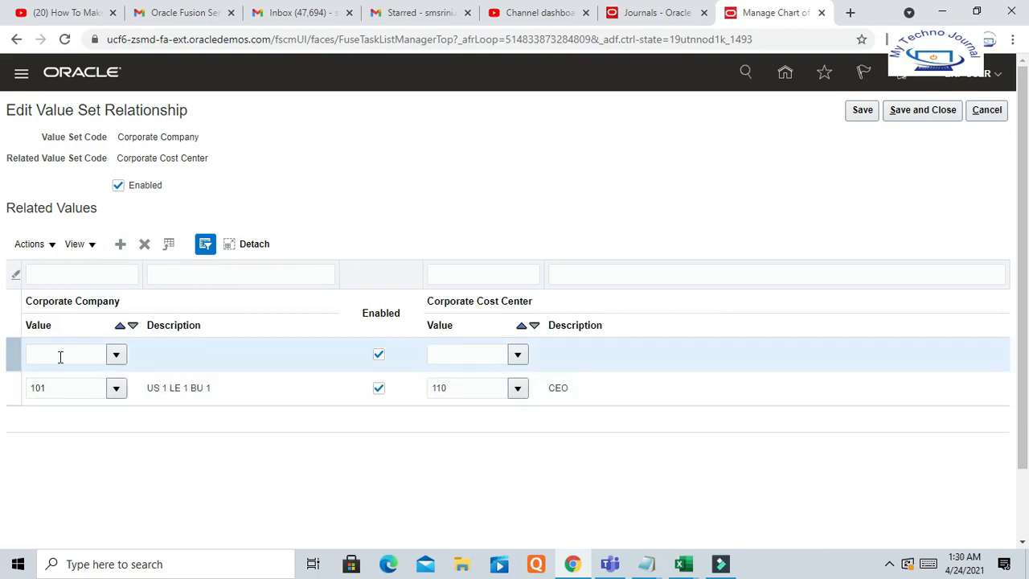
click(58, 355)
text(101)
key(Tab)
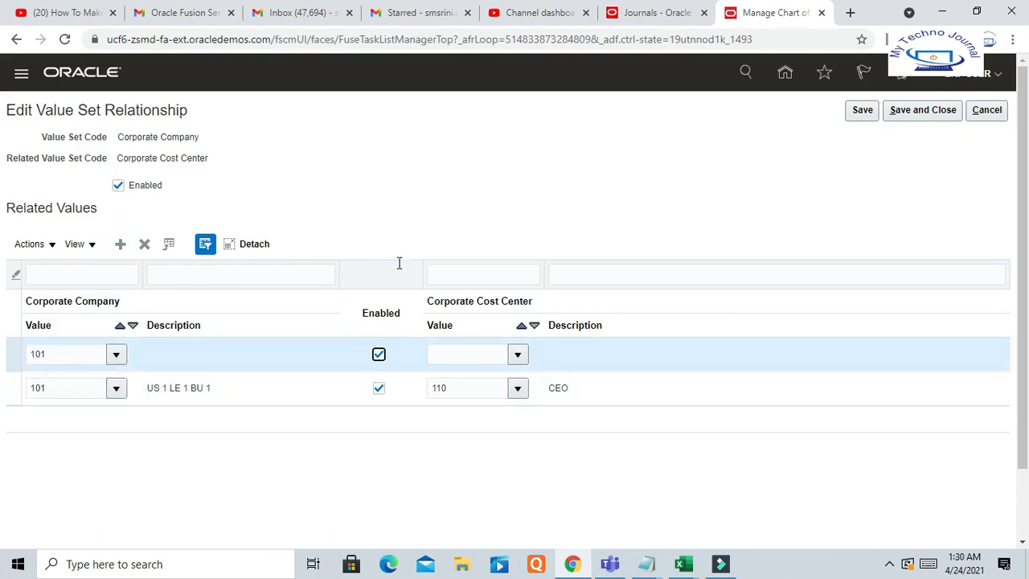
click(462, 361)
text(120)
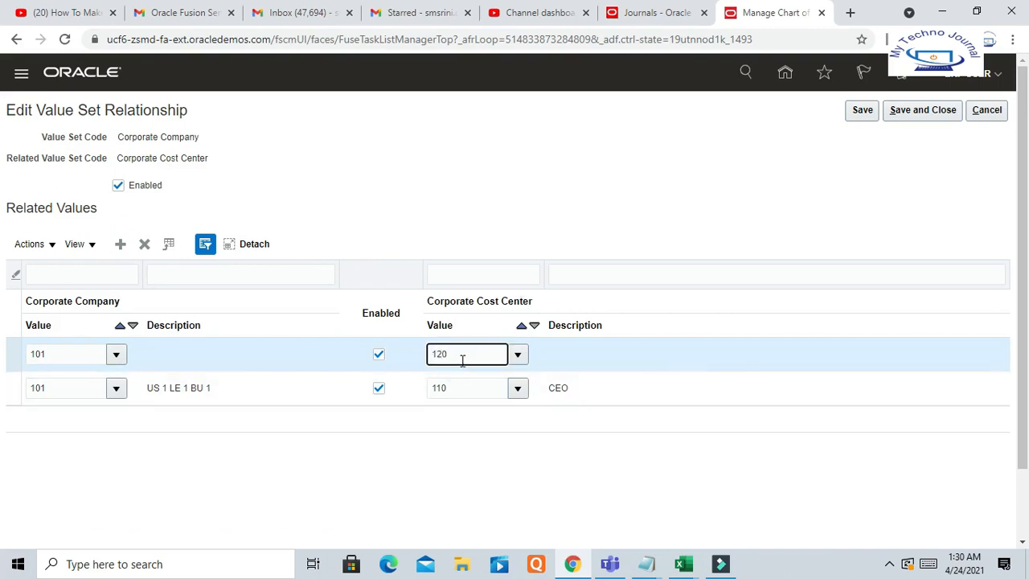
click(672, 160)
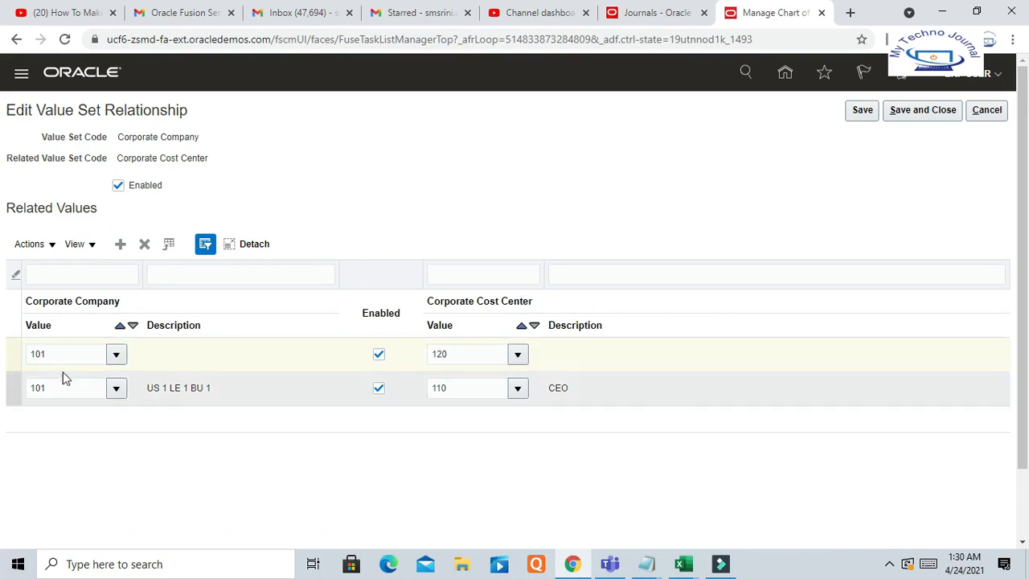
click(916, 112)
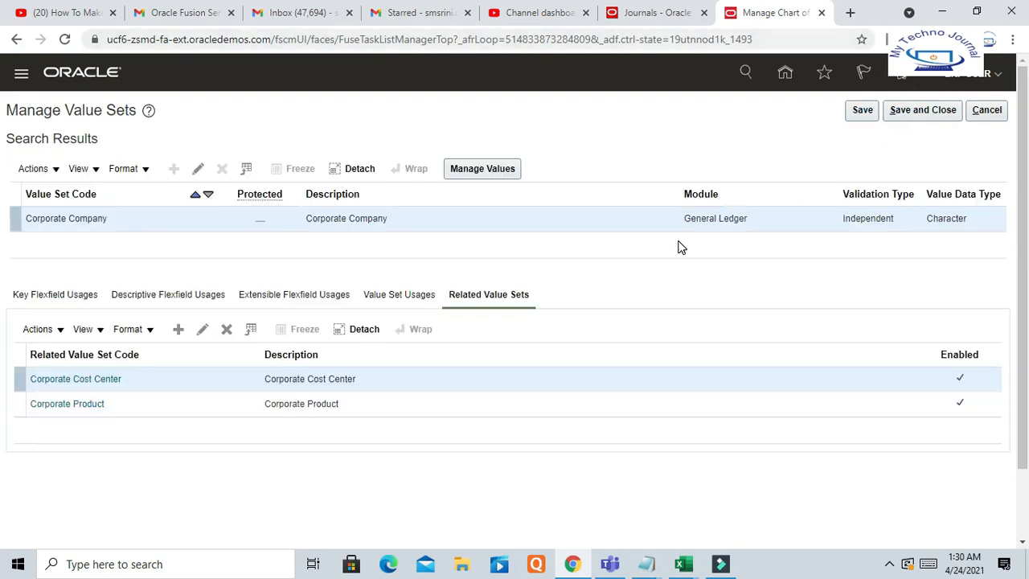
Step: Edit the Corporate Product relationship and relate company 101 to product 111, copying the product value from Excel's Sheet1
click(19, 405)
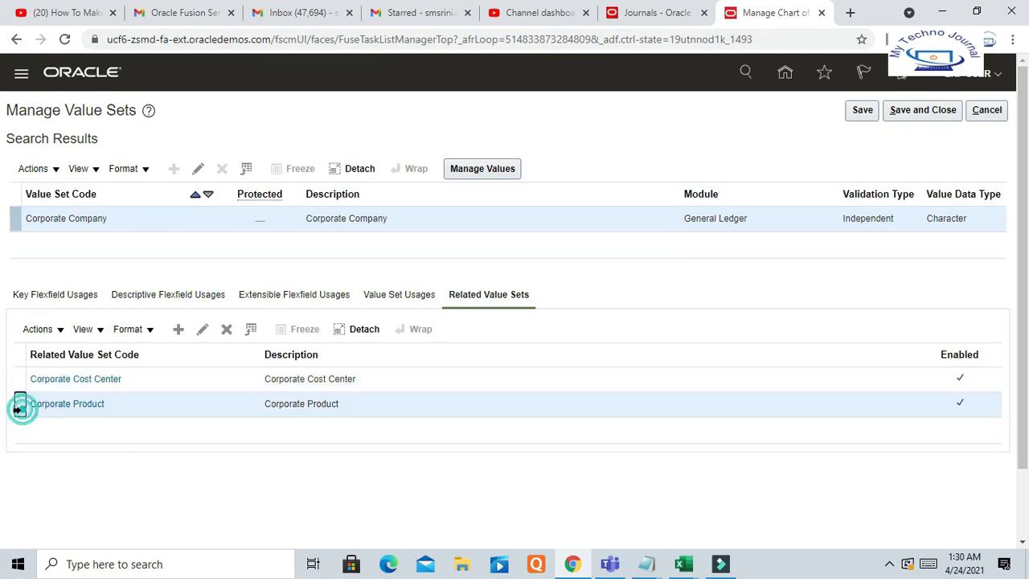
click(204, 329)
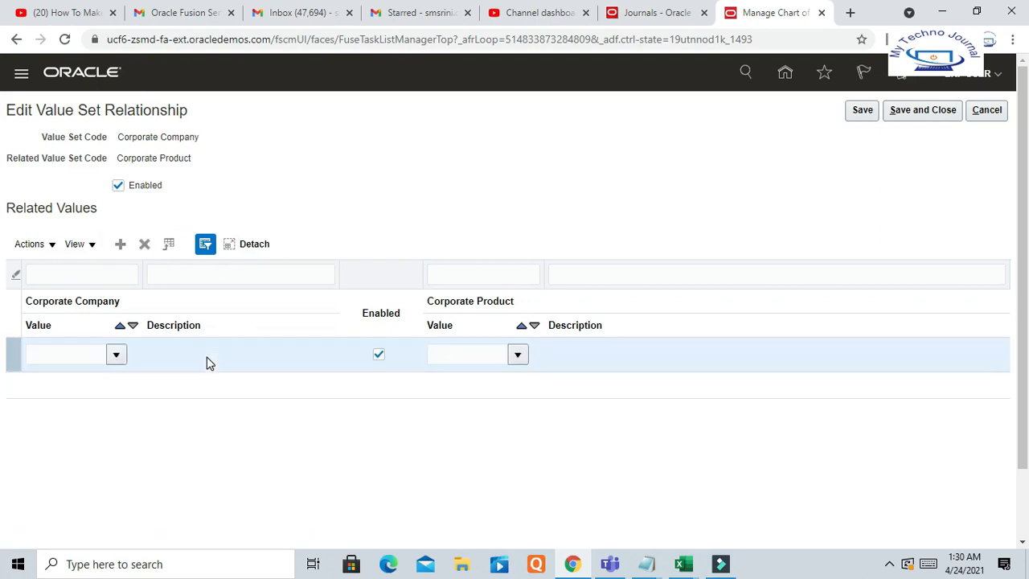
click(82, 352)
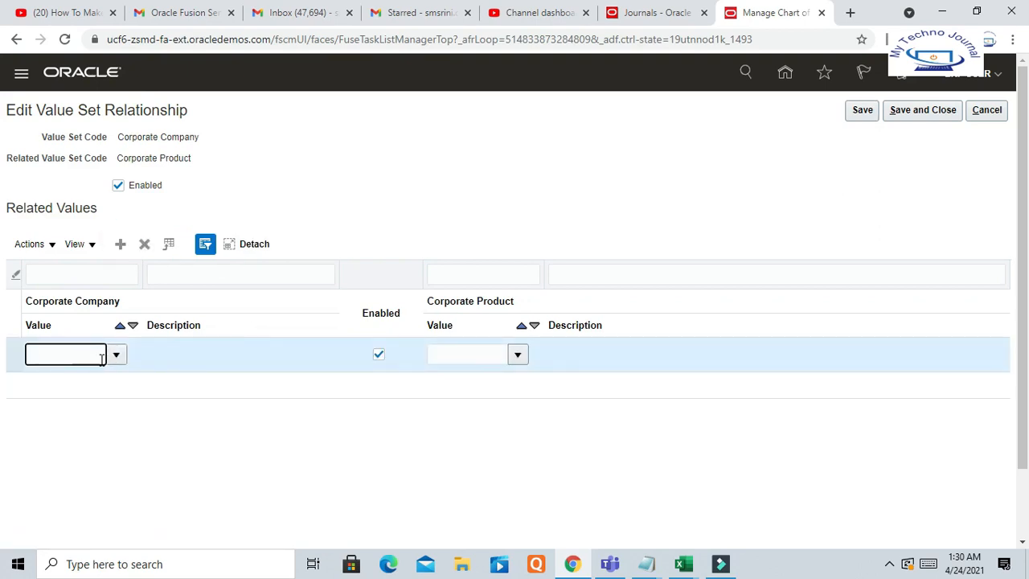
text(101)
key(Tab)
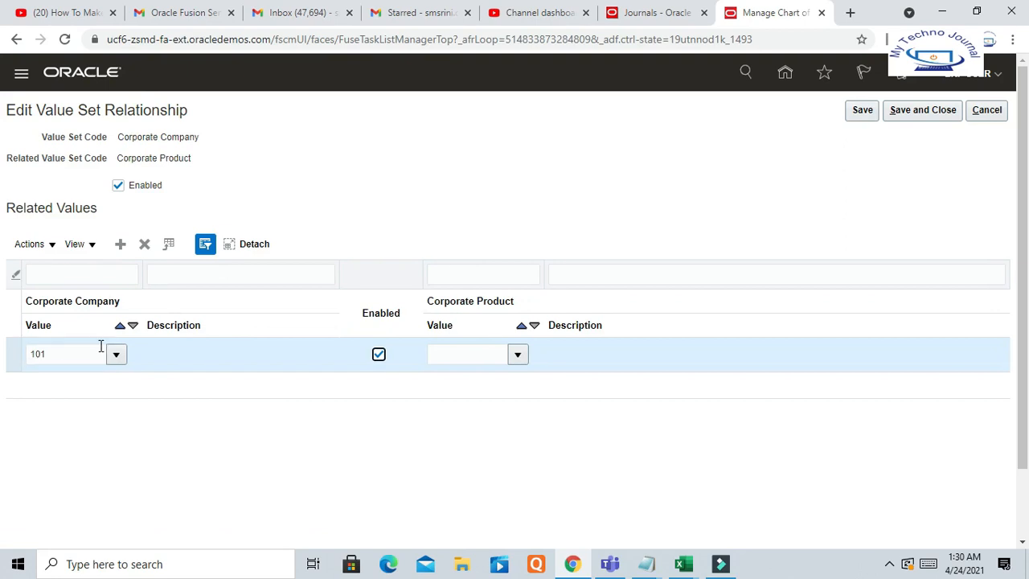
click(471, 354)
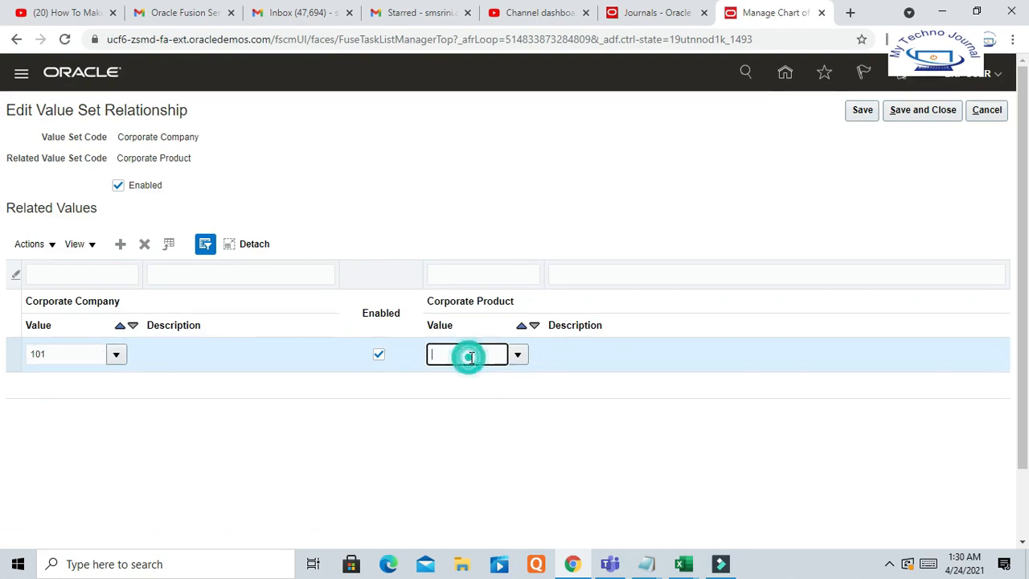
key(alt+Tab)
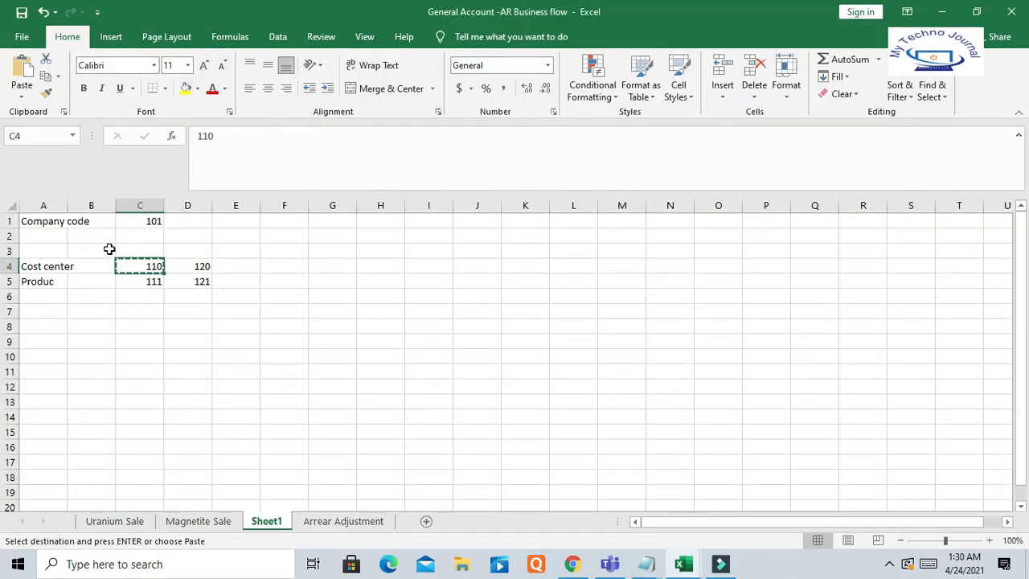
click(145, 282)
key(ctrl+c)
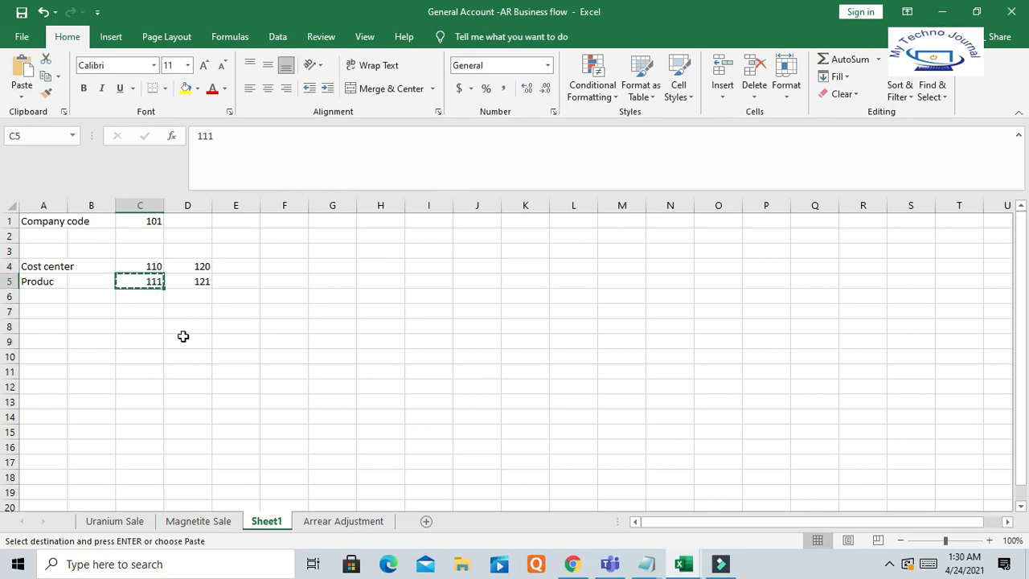
key(alt+Tab)
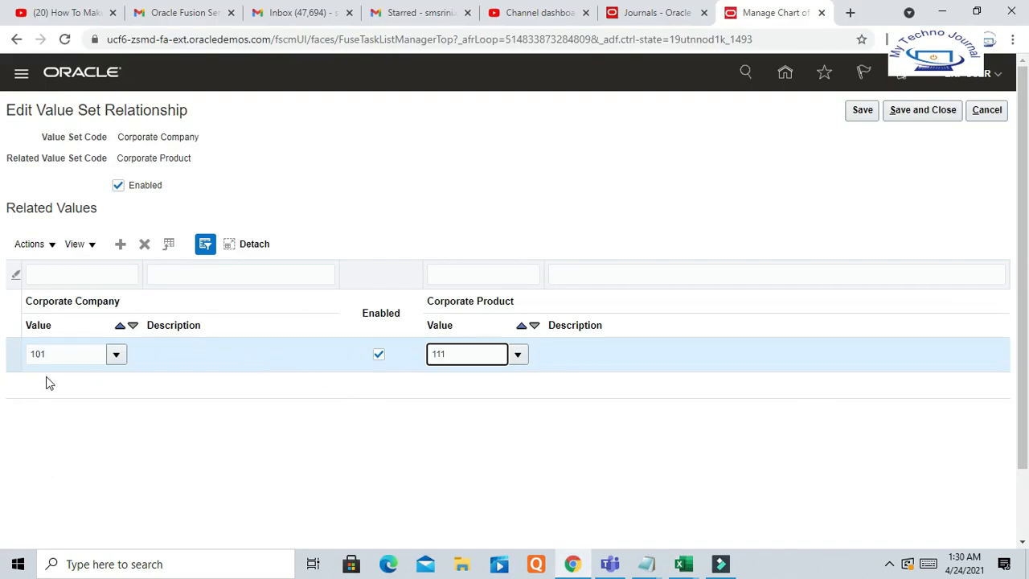
click(349, 185)
Step: Add a second related-value row pairing company 101 with product 121 copied from Excel, and save and close the relationship
click(120, 243)
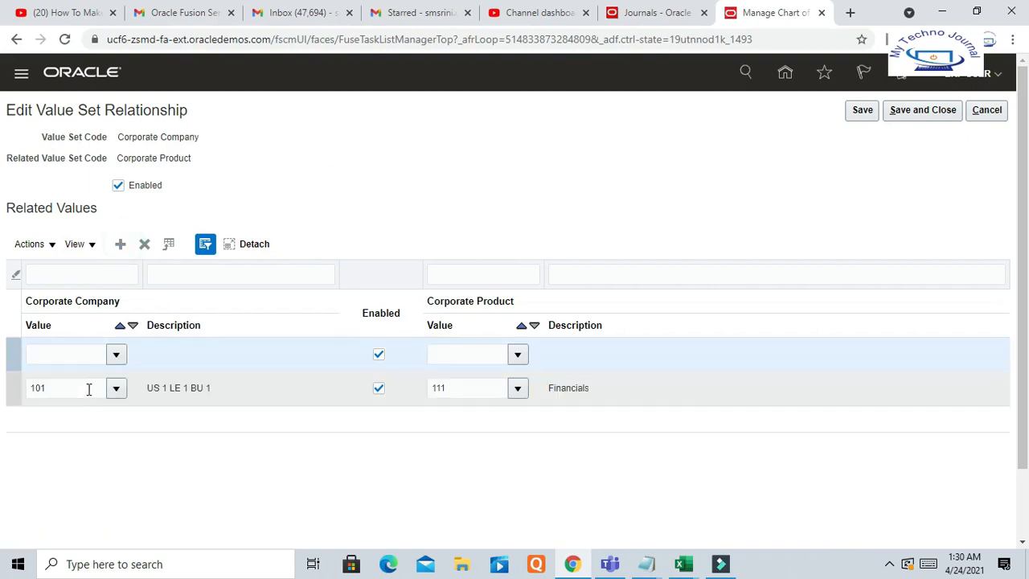
click(91, 354)
text(101)
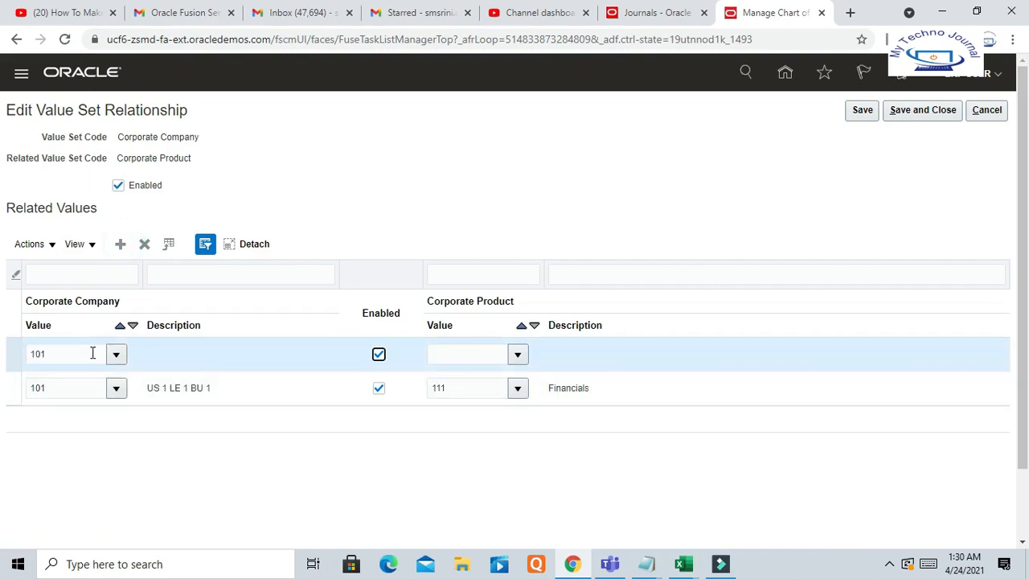
click(468, 354)
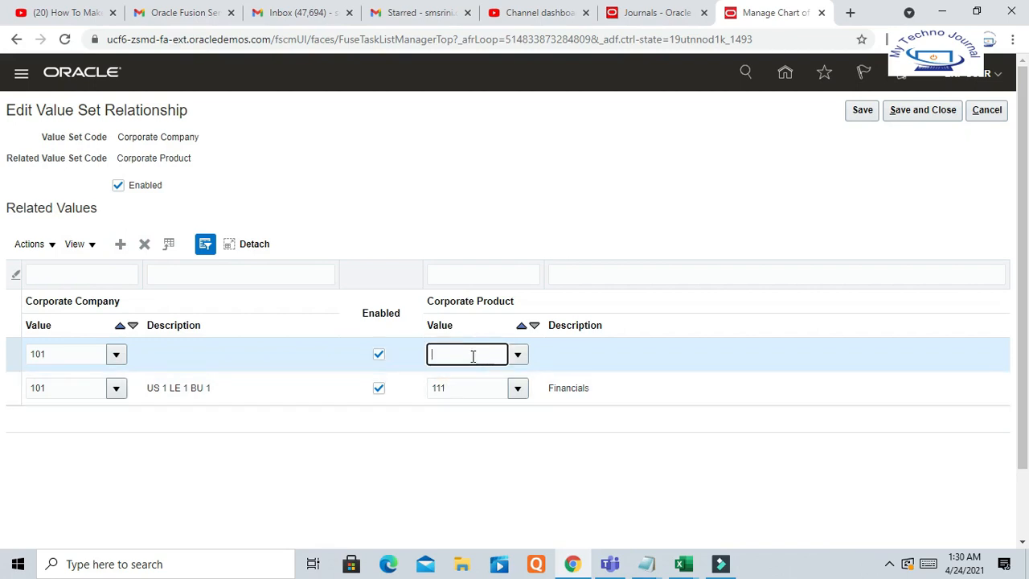
key(alt+Tab)
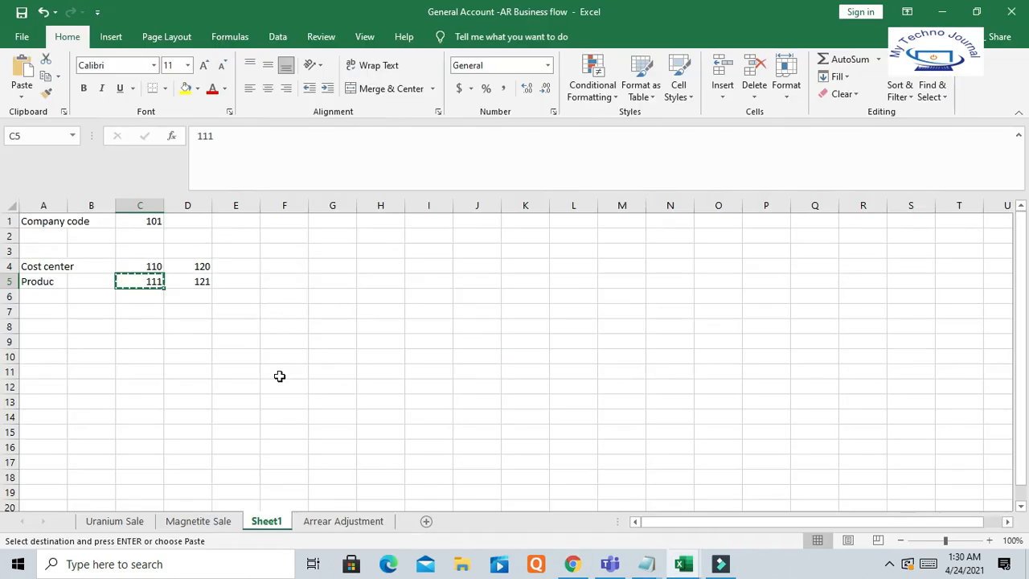
click(206, 281)
key(ctrl+c)
key(alt+Tab)
key(ctrl+v)
click(588, 209)
click(922, 111)
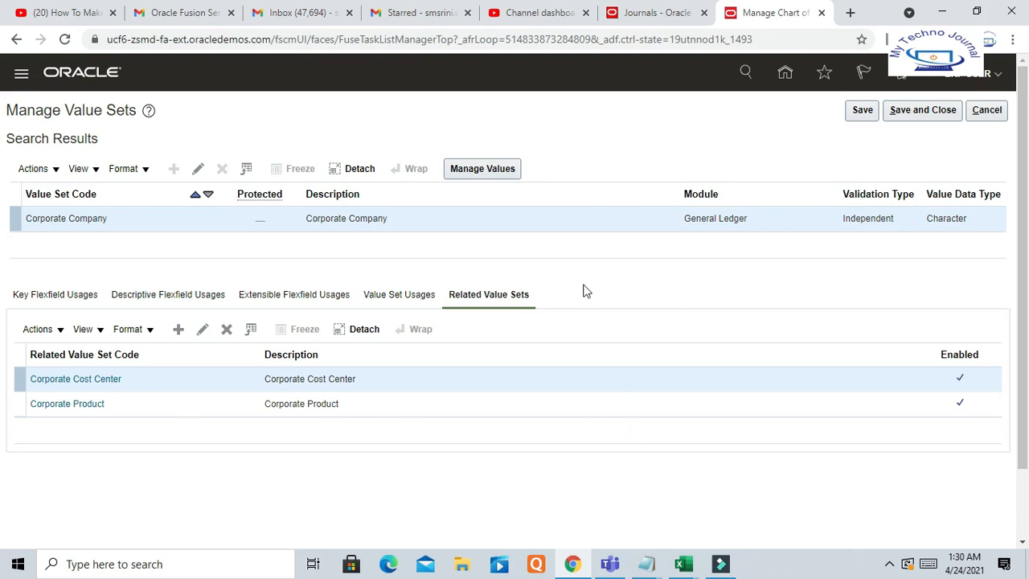
Step: Save and close the value sets and the Corp_US_CoA structure instance, returning to the Manage Chart of Accounts Structure Instances page
click(916, 114)
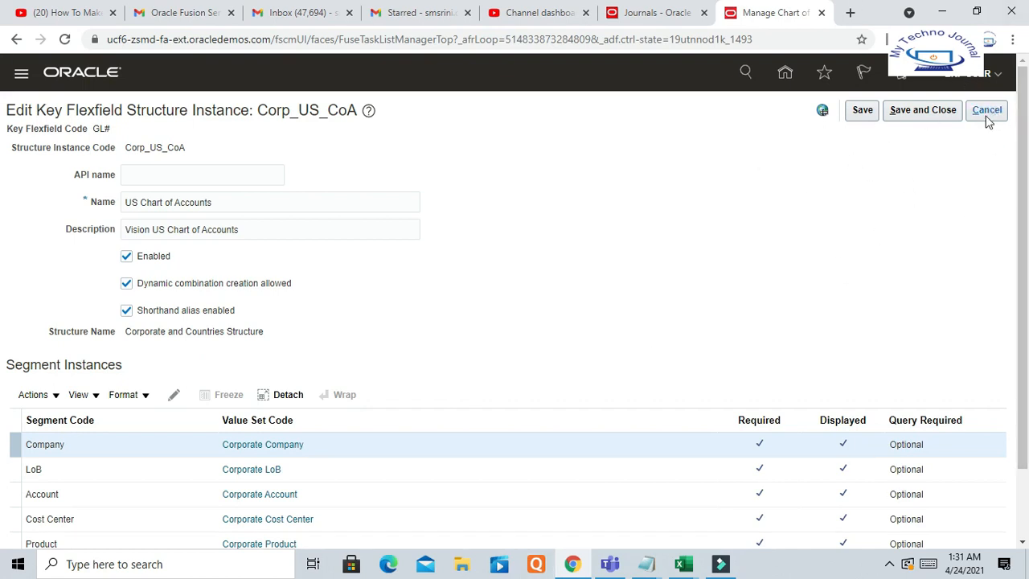
click(921, 110)
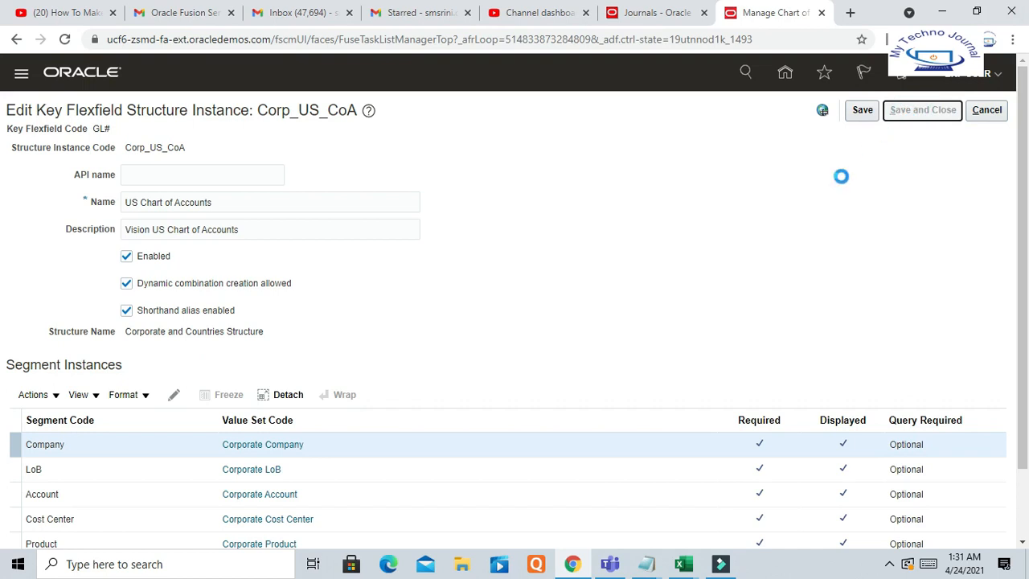
click(995, 113)
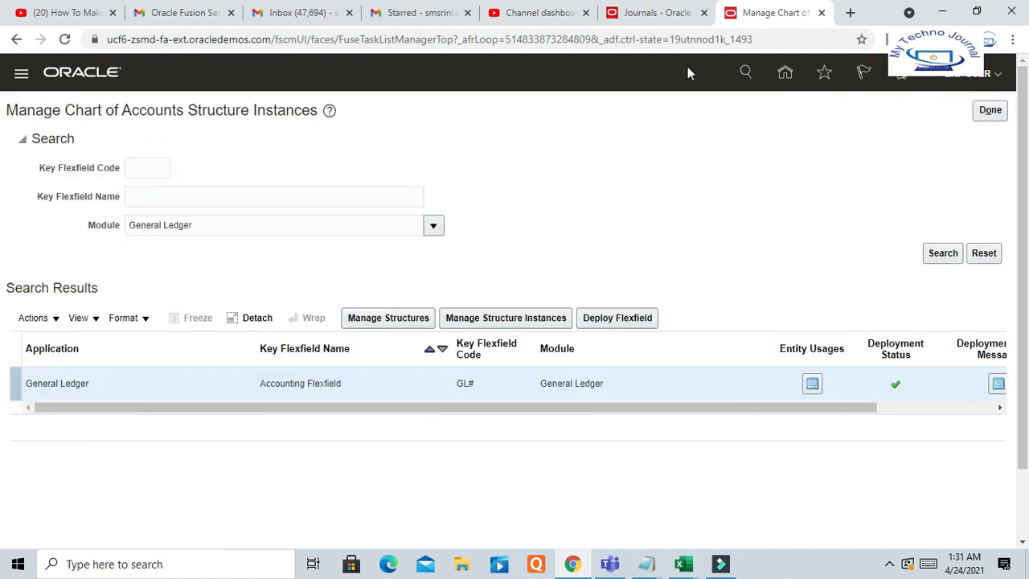
Step: Switch to the Journals page and start creating a journal
click(643, 14)
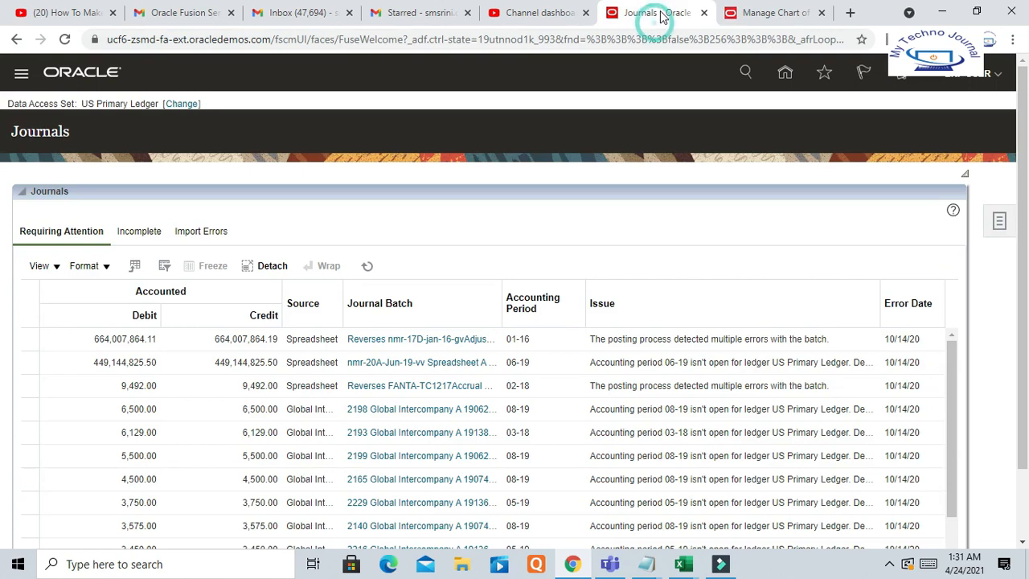
click(1003, 218)
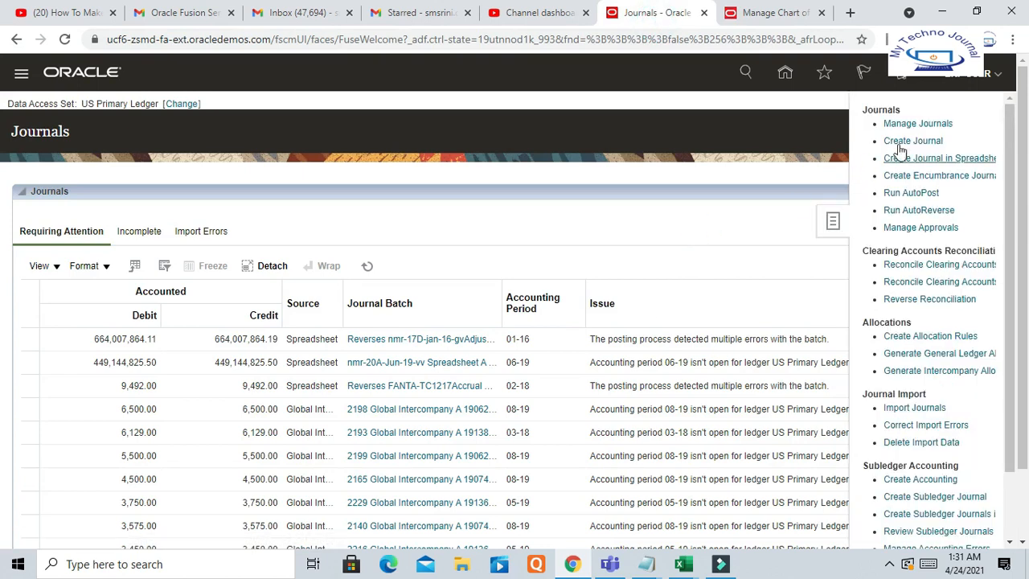
click(912, 141)
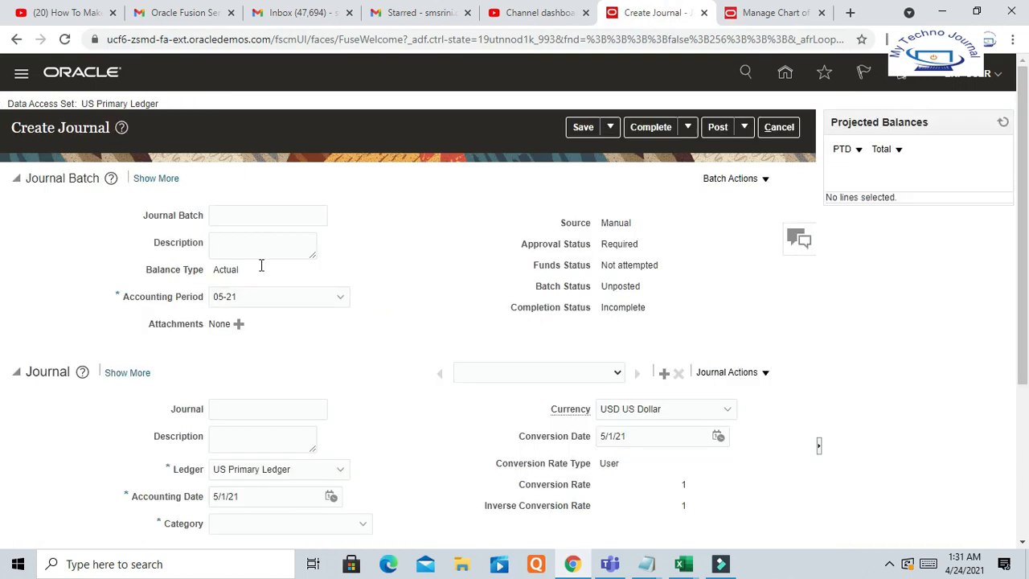
Step: Name the journal batch test1 and give it the description test1
click(252, 211)
click(218, 240)
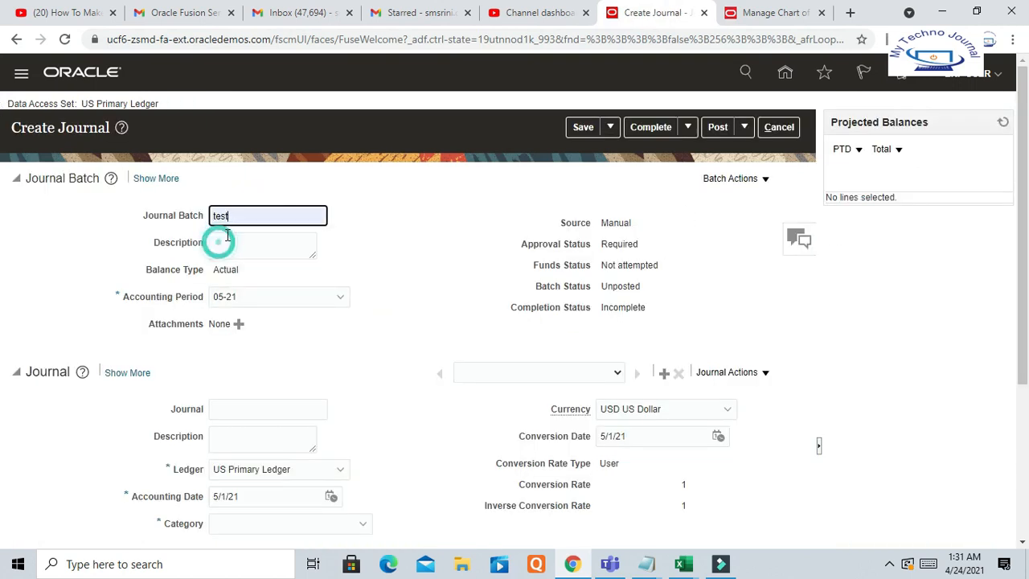
text(1)
double_click(256, 218)
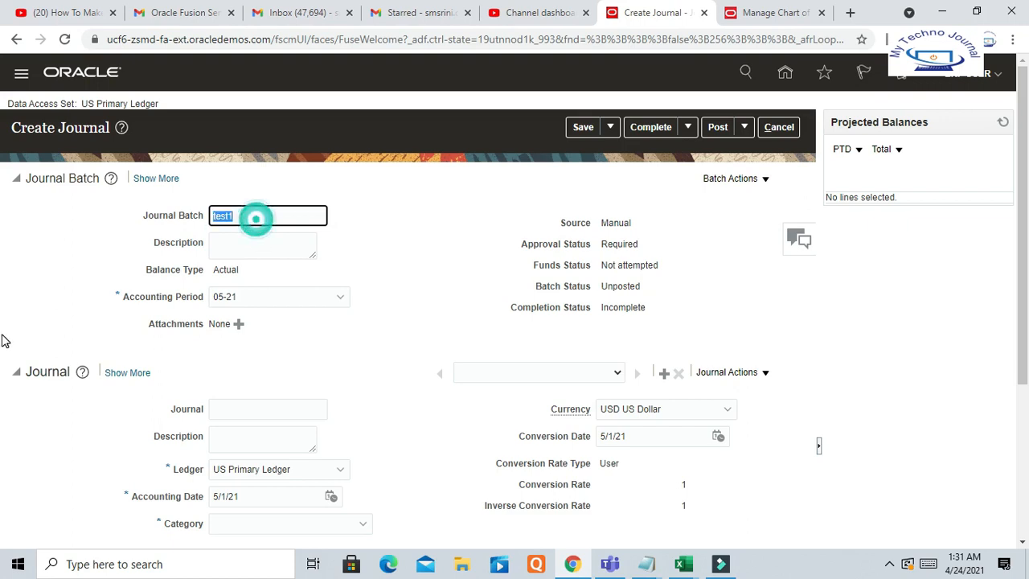
click(229, 249)
key(ctrl+v)
click(427, 235)
Step: Set the journal's name and description to test1 and choose Manual as its category
click(249, 403)
text(test1)
click(225, 436)
text(test1)
scroll(367, 366, down, 2)
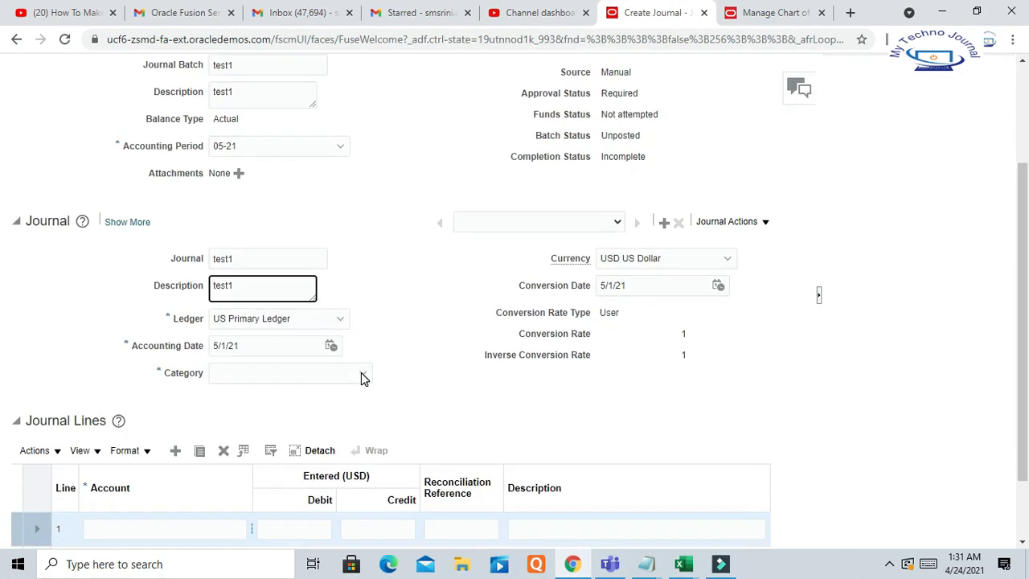
click(250, 366)
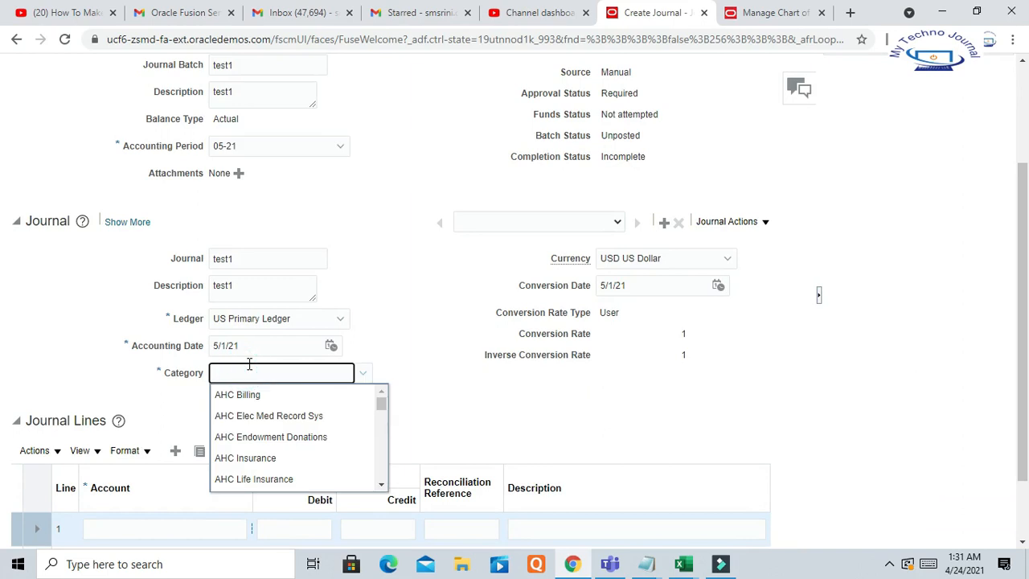
text(Manu)
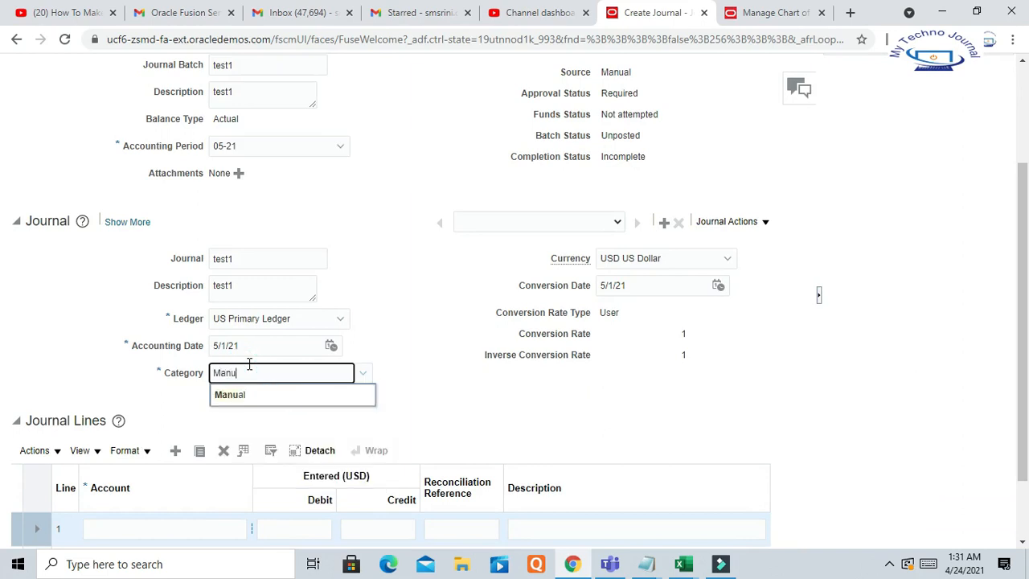
click(235, 391)
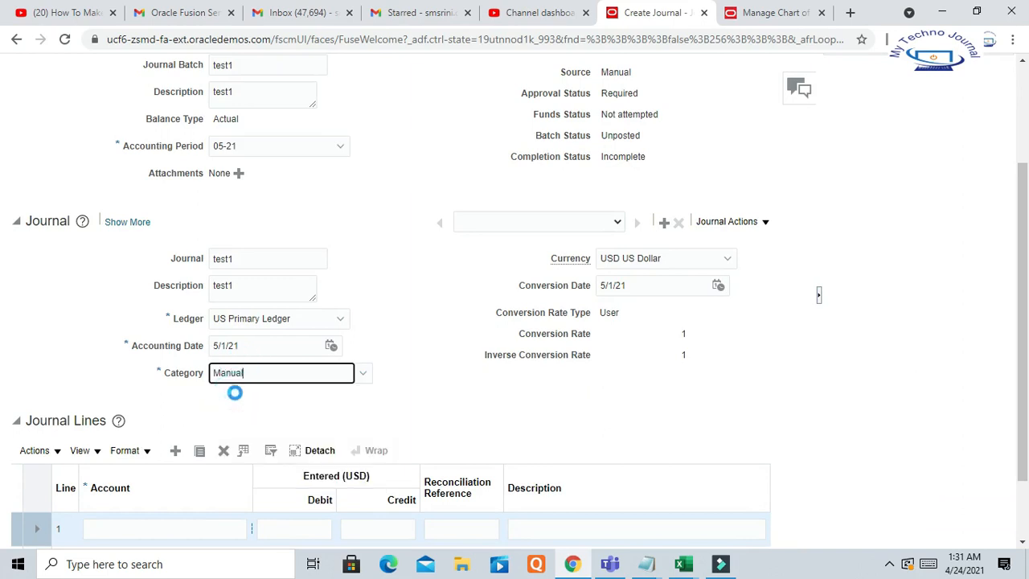
Step: Open the account segments for journal line 1 and check which Cost Center and Product values are offered for company 101
scroll(274, 378, down, 1)
click(142, 444)
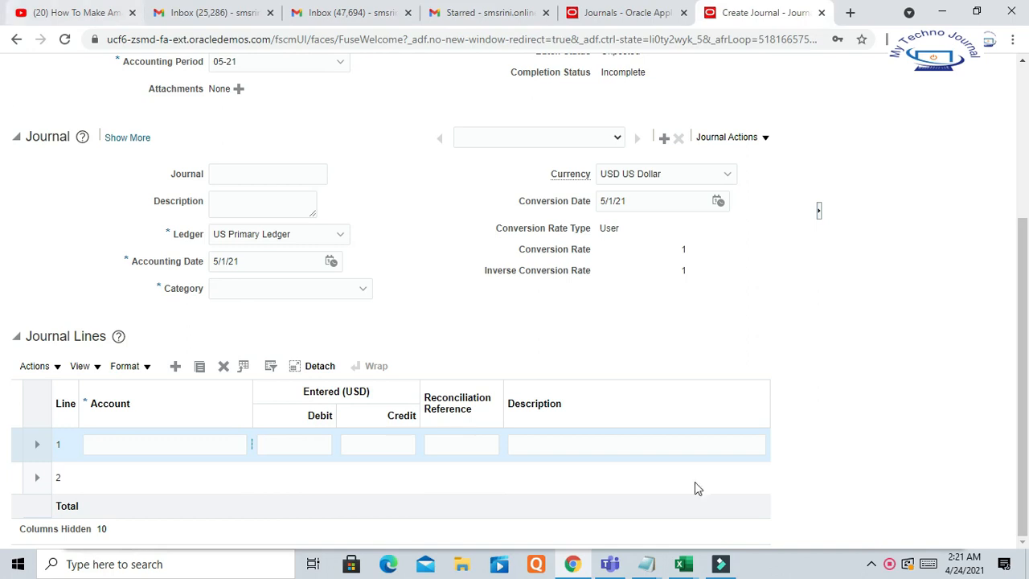
click(253, 447)
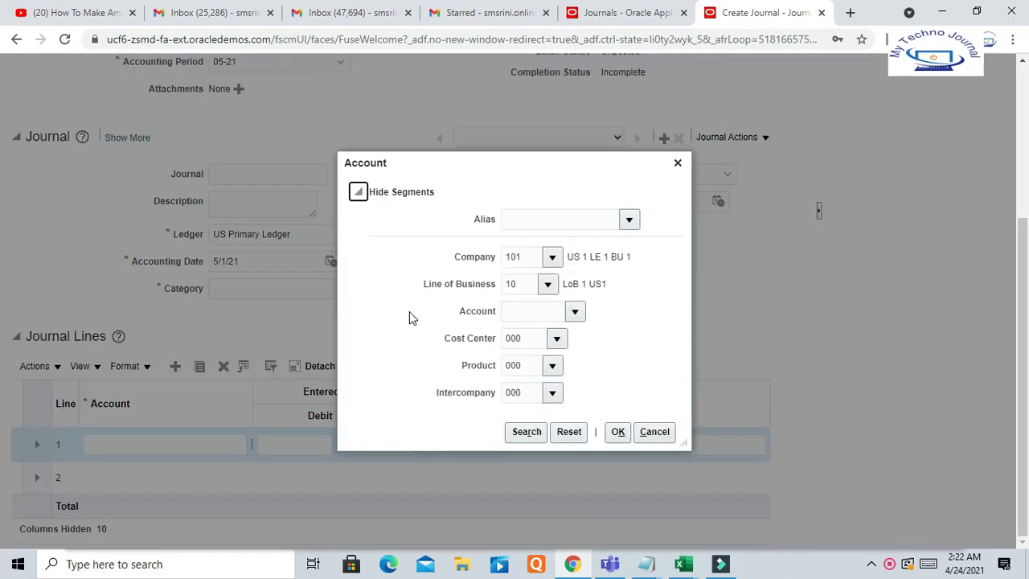
double_click(530, 256)
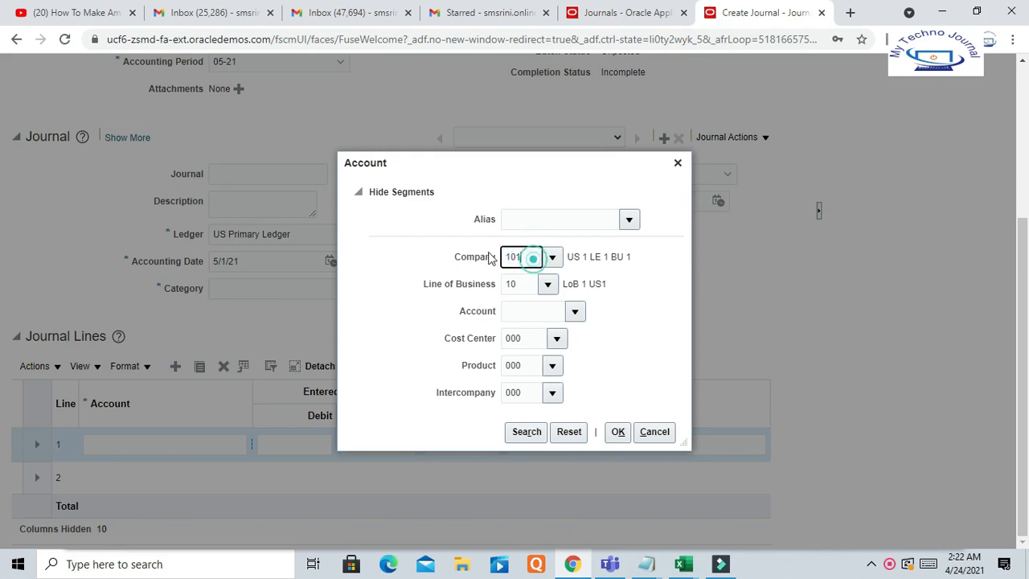
click(557, 338)
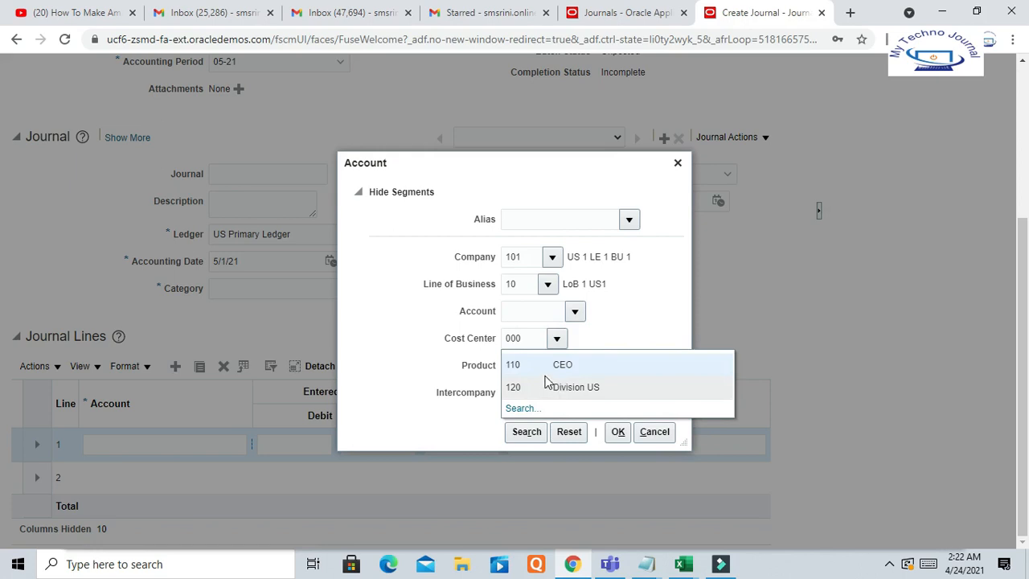
click(449, 364)
click(552, 365)
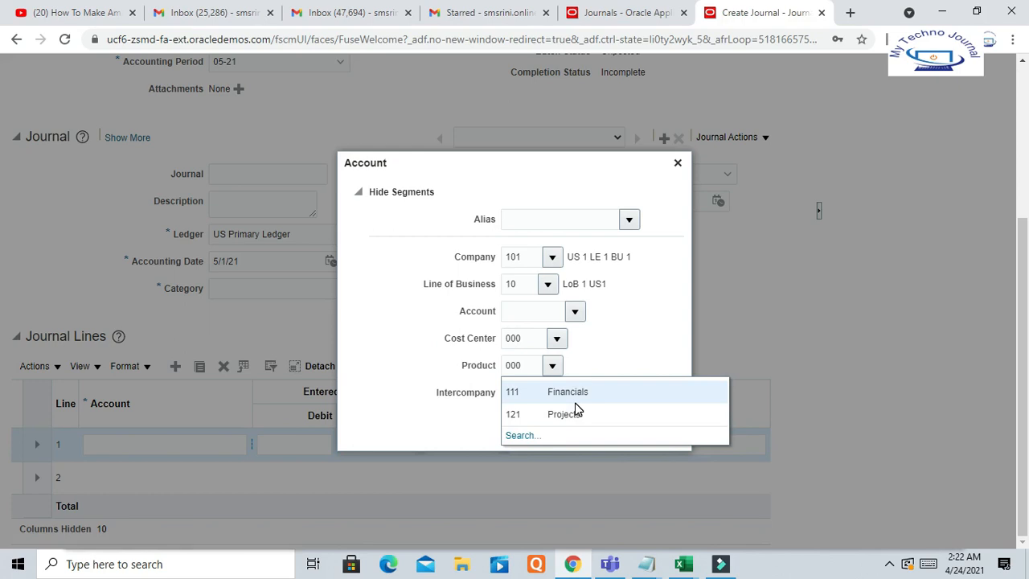
click(383, 330)
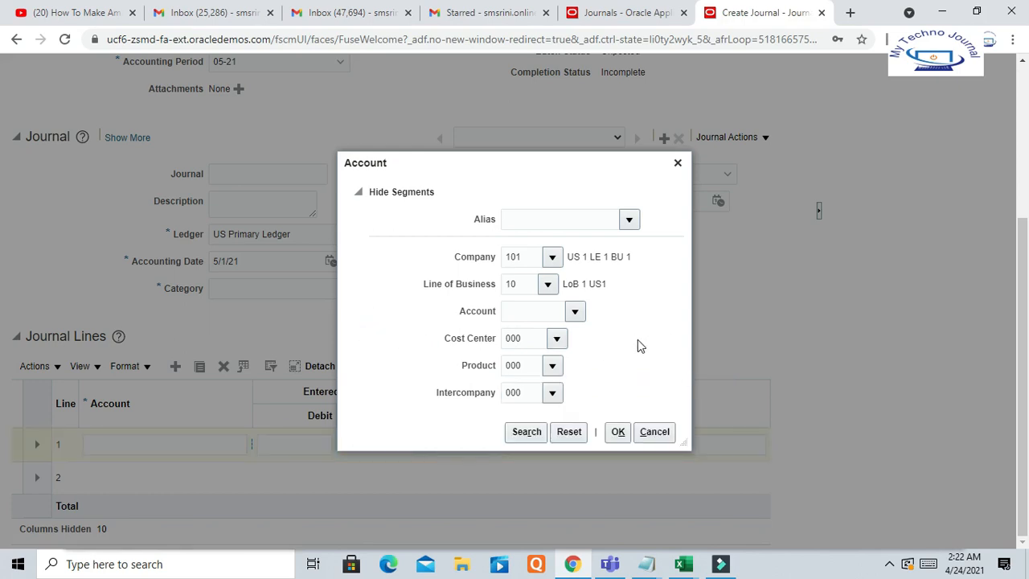
Step: Try to accept the account segments, and cancel both the account selection and the journal creation
click(616, 432)
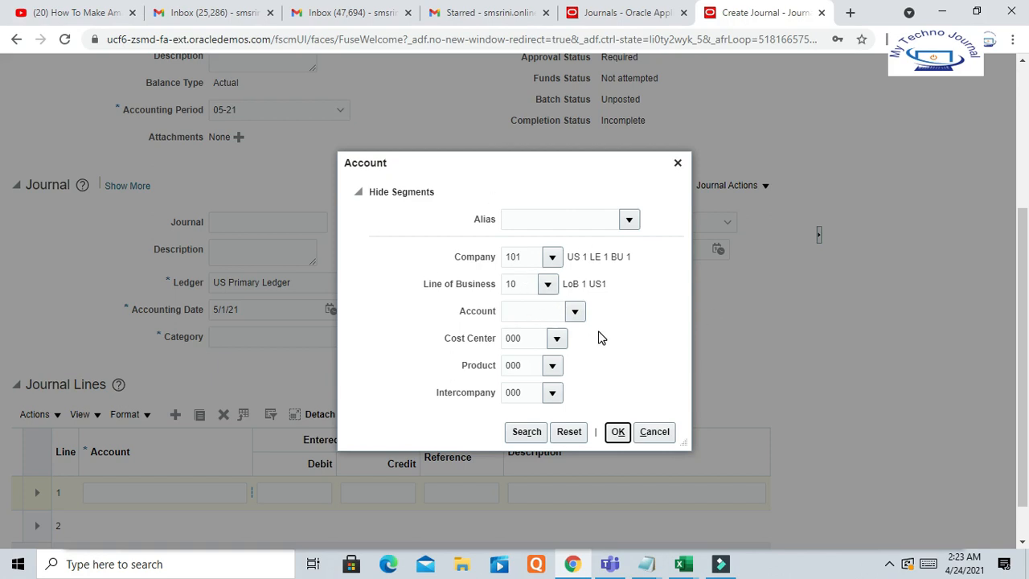
click(617, 432)
click(658, 432)
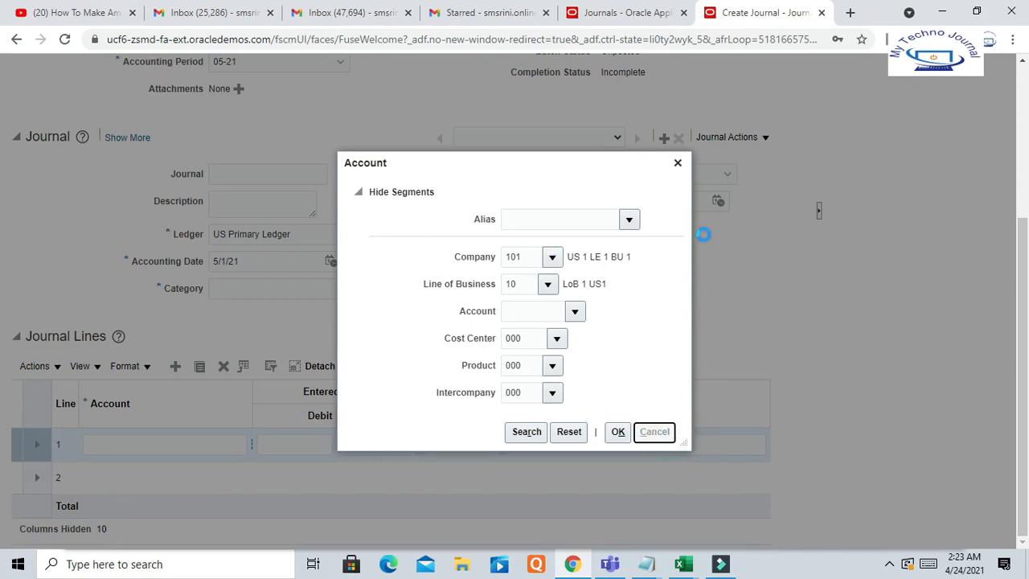
scroll(902, 378, up, 3)
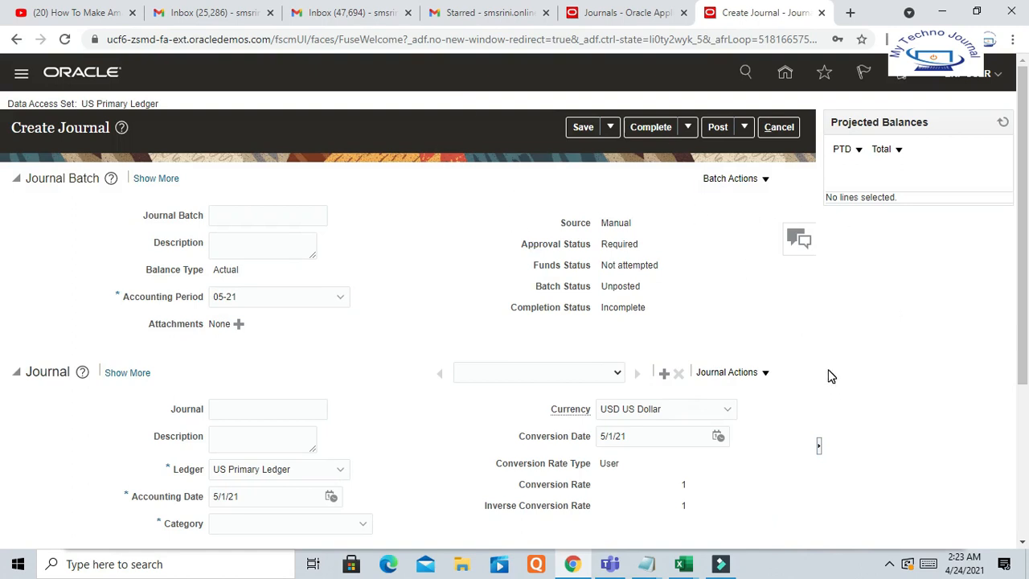
click(780, 128)
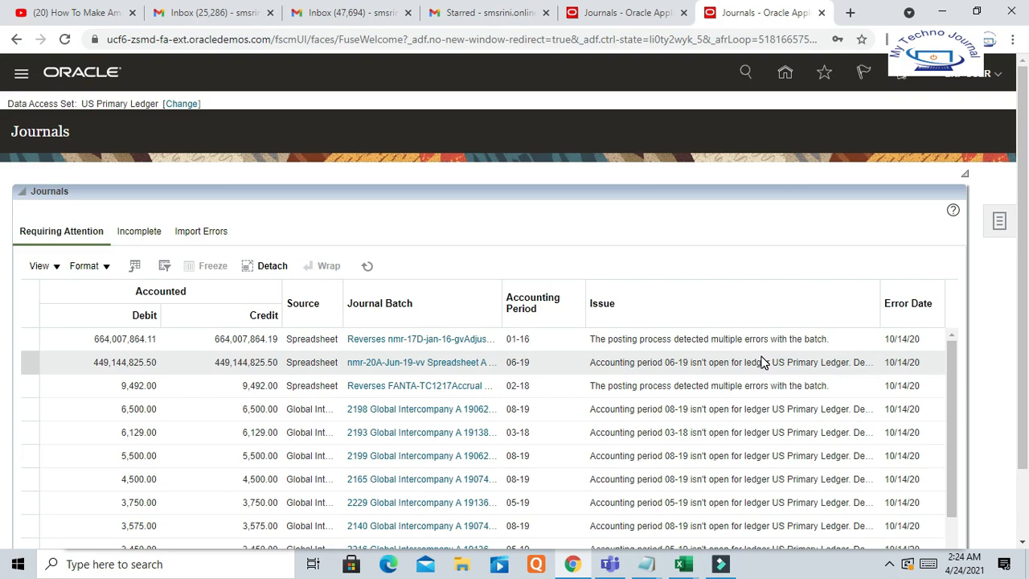
click(891, 566)
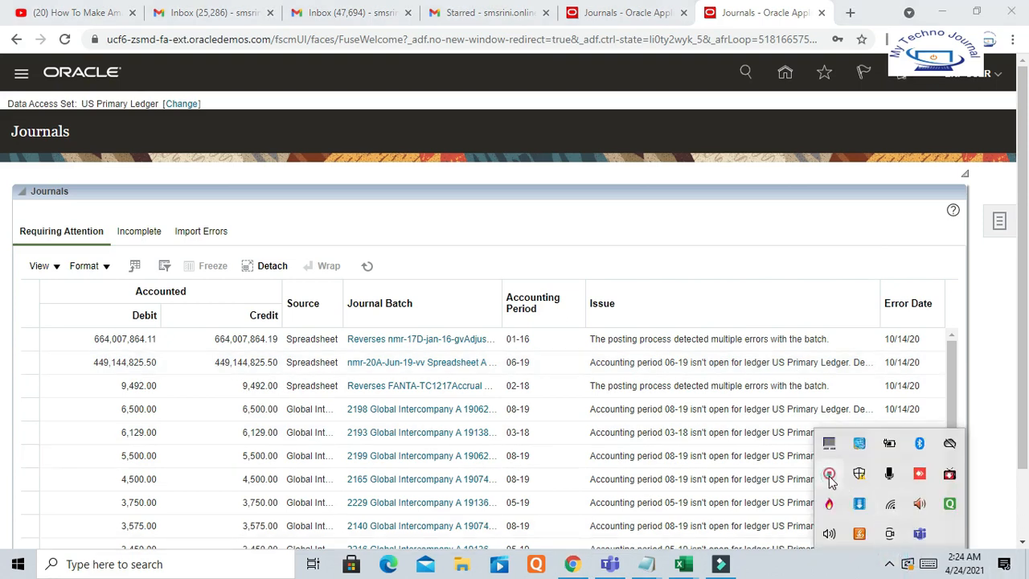
click(830, 474)
click(825, 534)
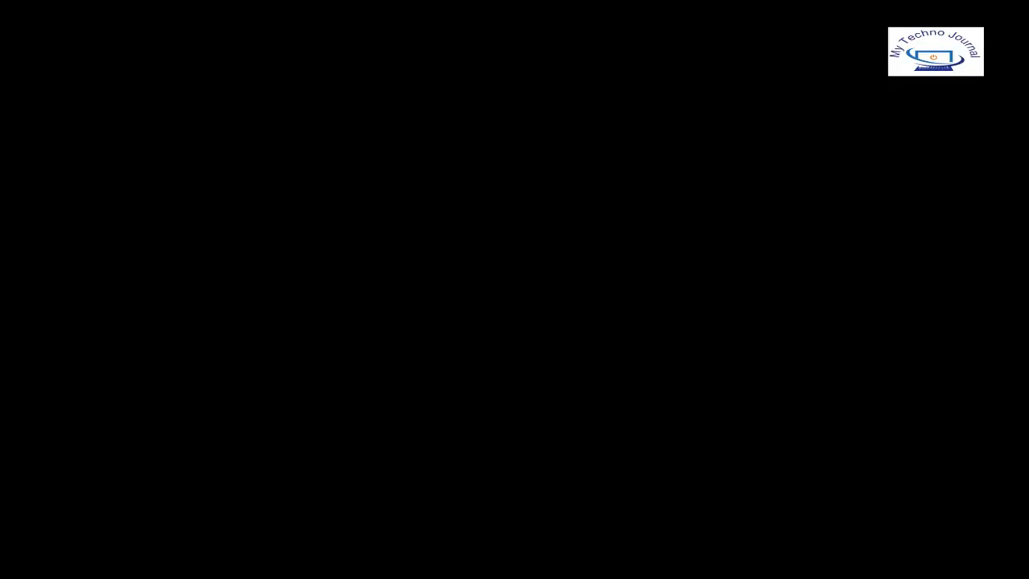